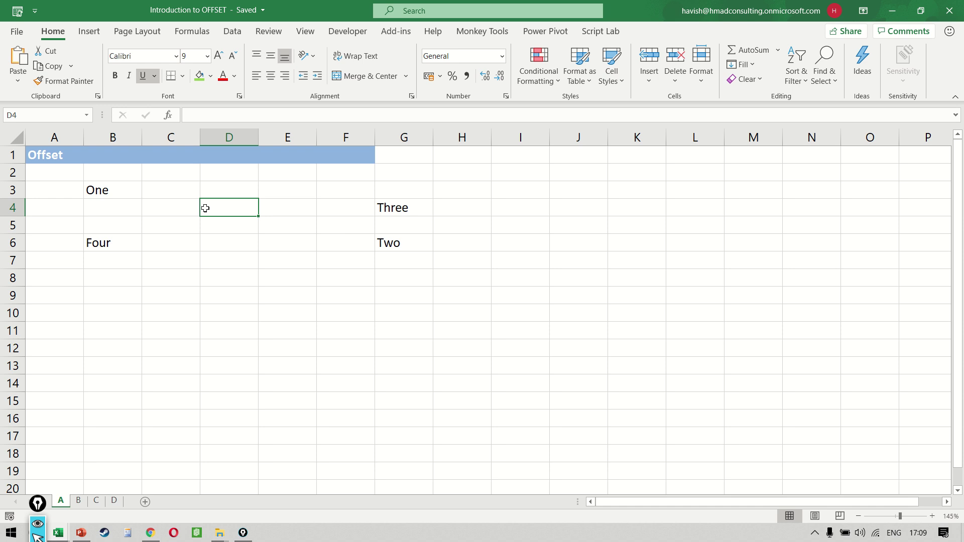
# Step: Trace along row 3 from the cell "One" in B3 across the columns and back to B3
pyautogui.press('Up')
pyautogui.press('Left')
pyautogui.press('Left')
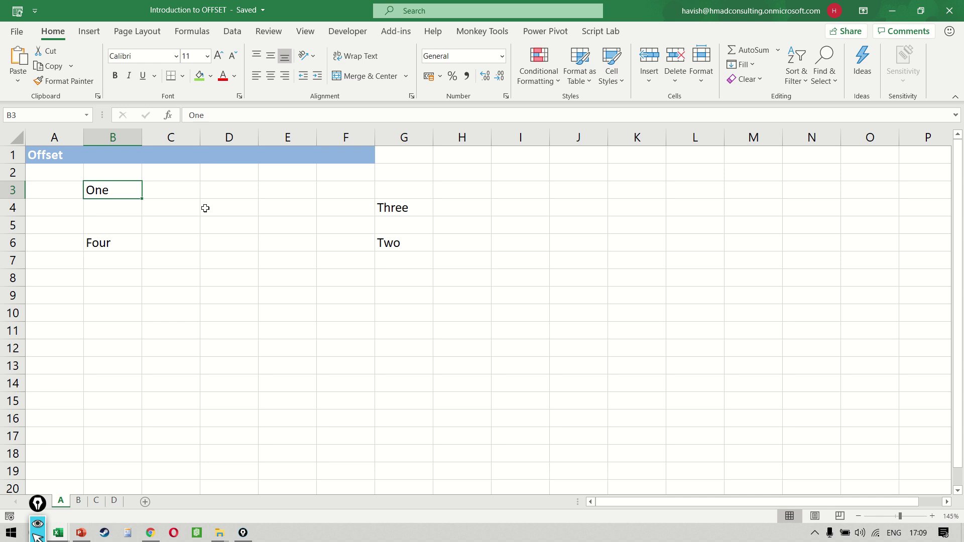
pyautogui.press('Right')
pyautogui.press('Right')
pyautogui.press('Right')
pyautogui.press('Right')
pyautogui.press('Right')
pyautogui.press('Right')
pyautogui.press('Right')
pyautogui.press('Right')
pyautogui.press('Left')
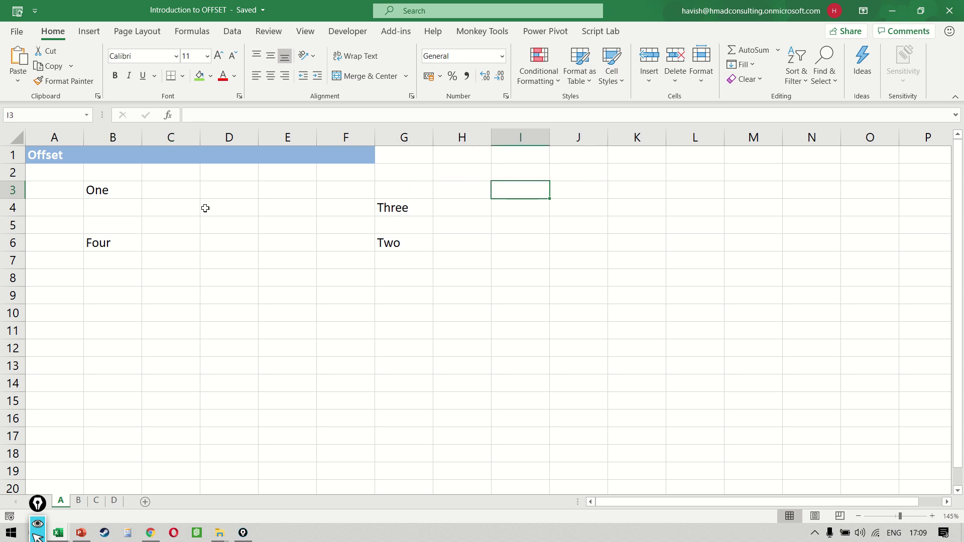
pyautogui.press('Left')
pyautogui.press('Left')
pyautogui.press('Left')
pyautogui.press('Left')
pyautogui.press('Left')
pyautogui.press('Left')
pyautogui.press('Left')
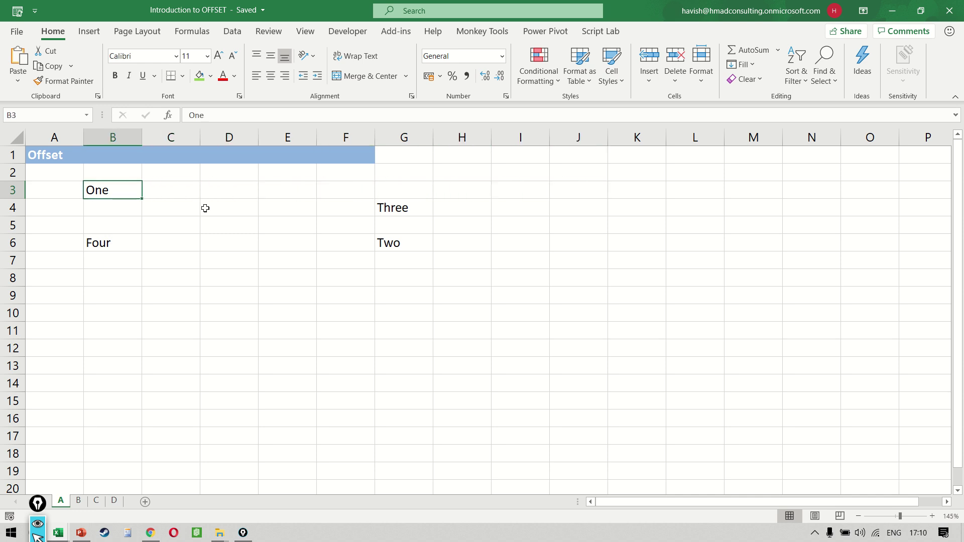
# Step: Examine the row distance from B3 down to B6 and the location of "Two" in G6
pyautogui.click(412, 247)
pyautogui.click(134, 191)
pyautogui.hotkey('shift', 'Down')
pyautogui.hotkey('shift', 'Down')
pyautogui.hotkey('shift', 'Down')
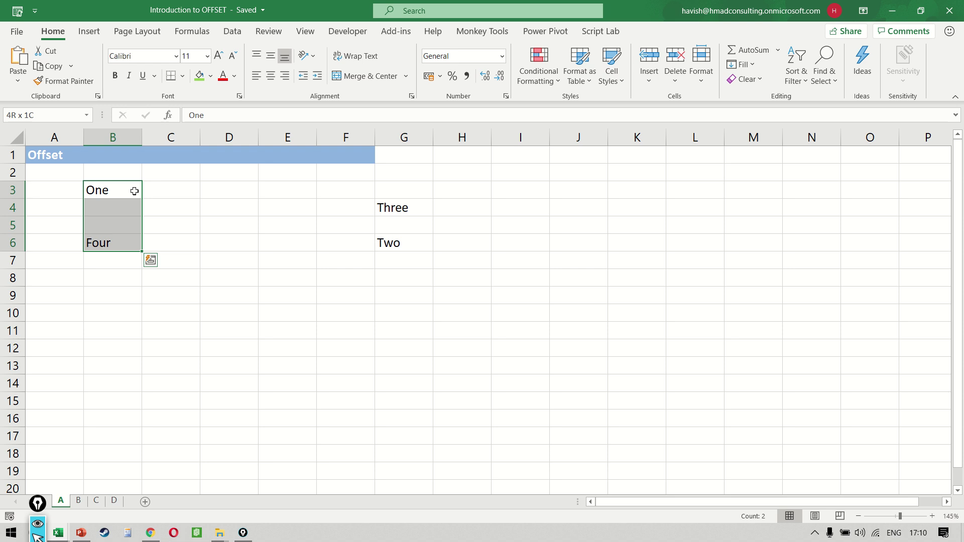
pyautogui.click(399, 245)
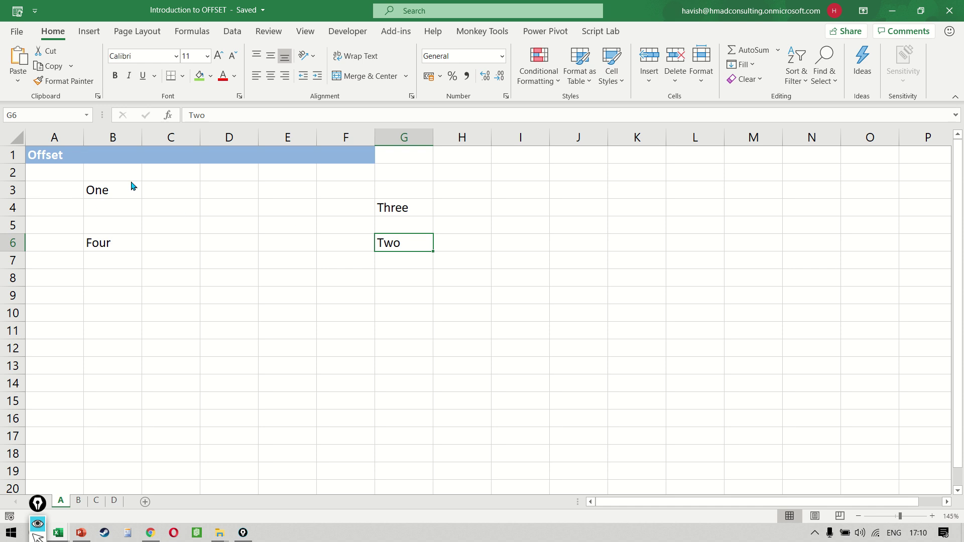
# Step: Draw annotation lines from B3 down to row 6 and across to G6, and clear them
pyautogui.moveTo(131, 186)
pyautogui.mouseDown()
pyautogui.moveTo(131, 244)
pyautogui.moveTo(403, 243)
pyautogui.mouseUp()
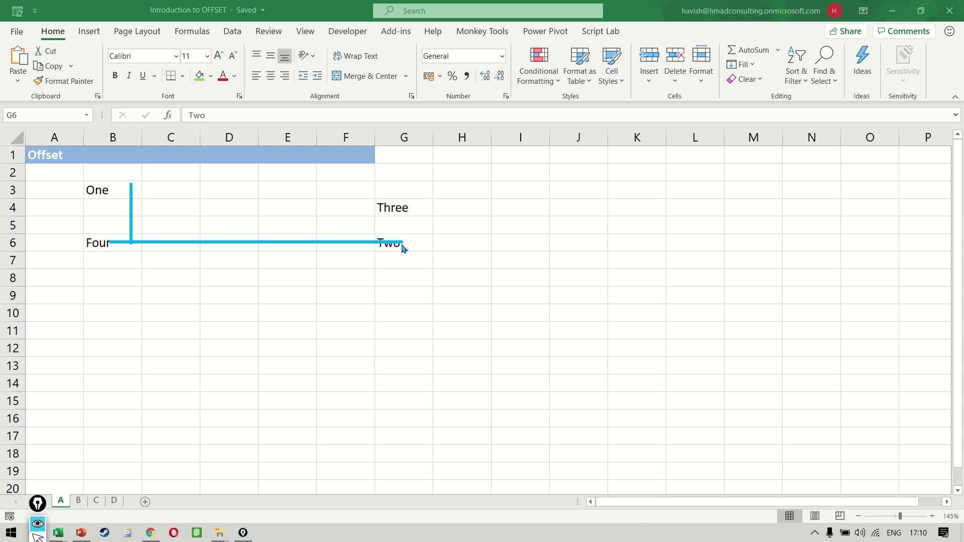
pyautogui.hotkey('ctrl', 'shift', '7')
pyautogui.hotkey('ctrl', 'shift', '2')
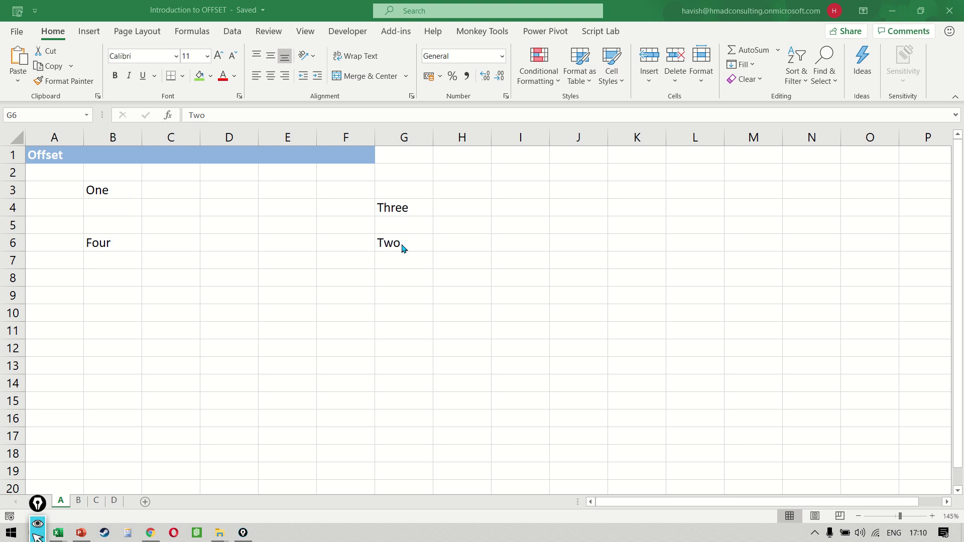
# Step: Enter =OFFSET(B3,3,5) in cell I6 to return the value three rows down and five columns across from B3
pyautogui.click(535, 239)
pyautogui.write('=off')
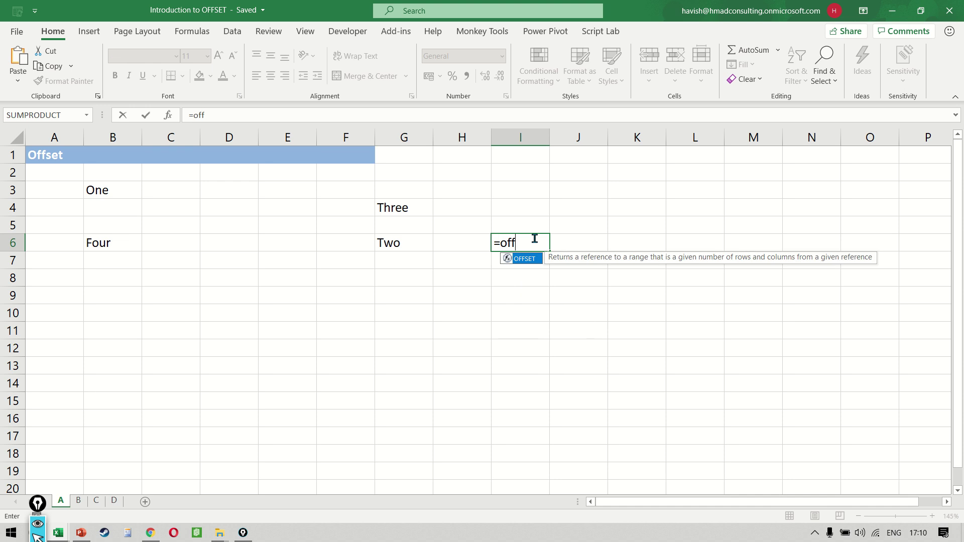
pyautogui.press('Tab')
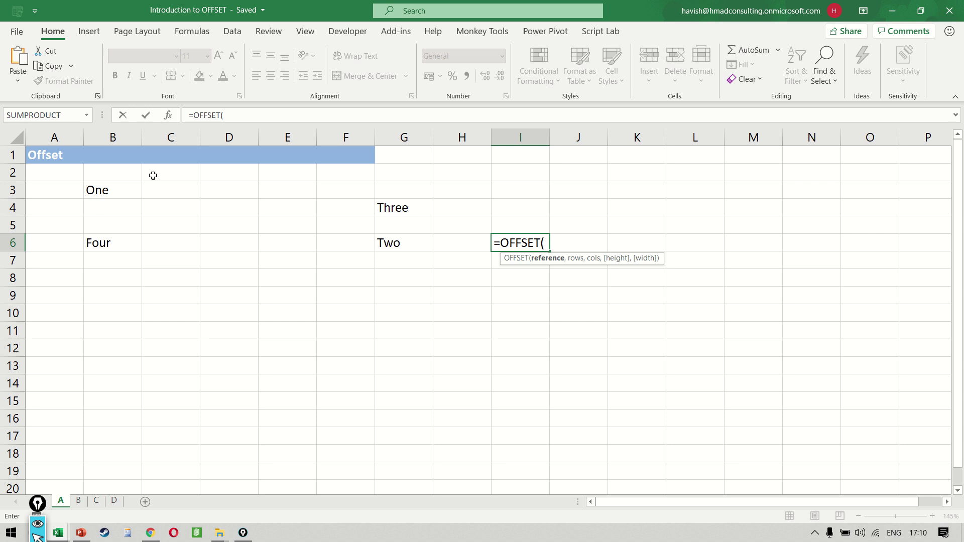
pyautogui.click(128, 190)
pyautogui.write(',')
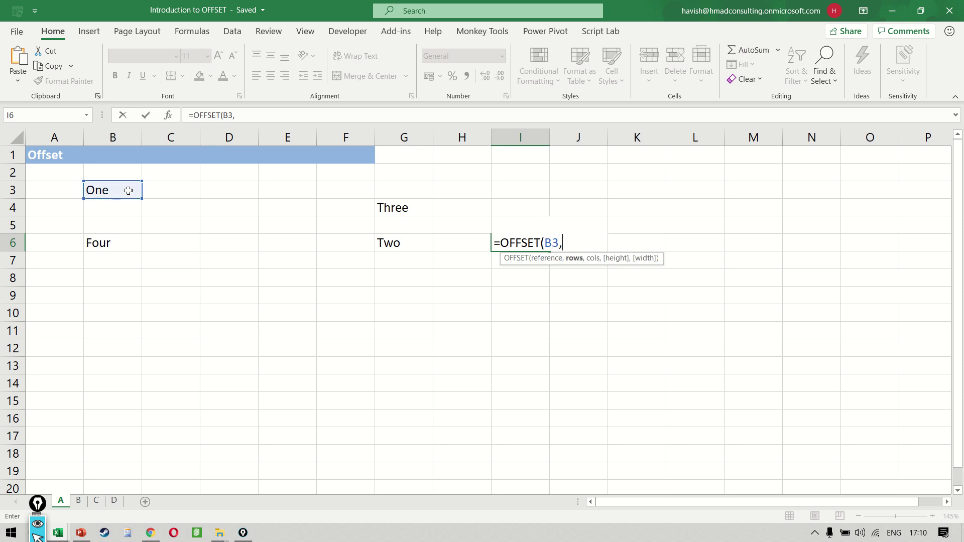
pyautogui.write('3,')
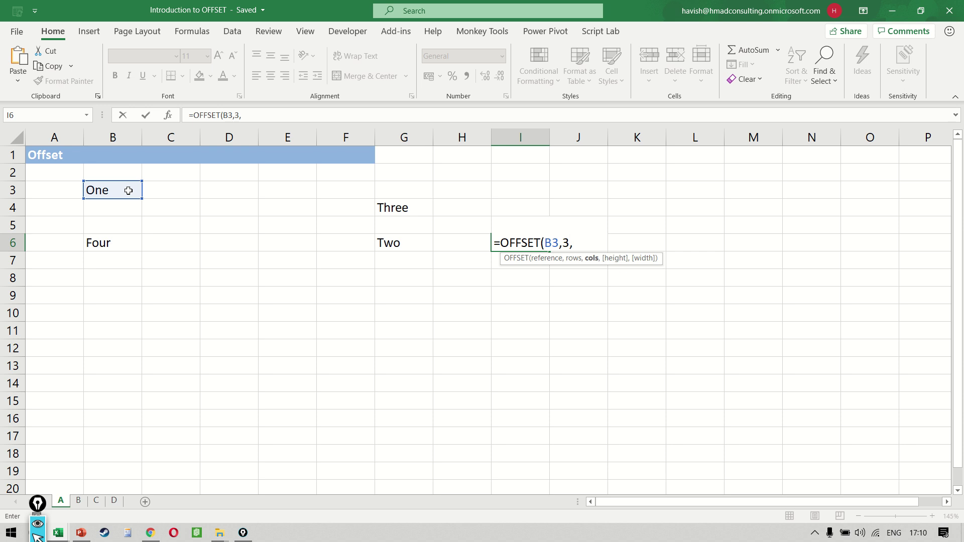
pyautogui.write('5)')
pyautogui.press('Return')
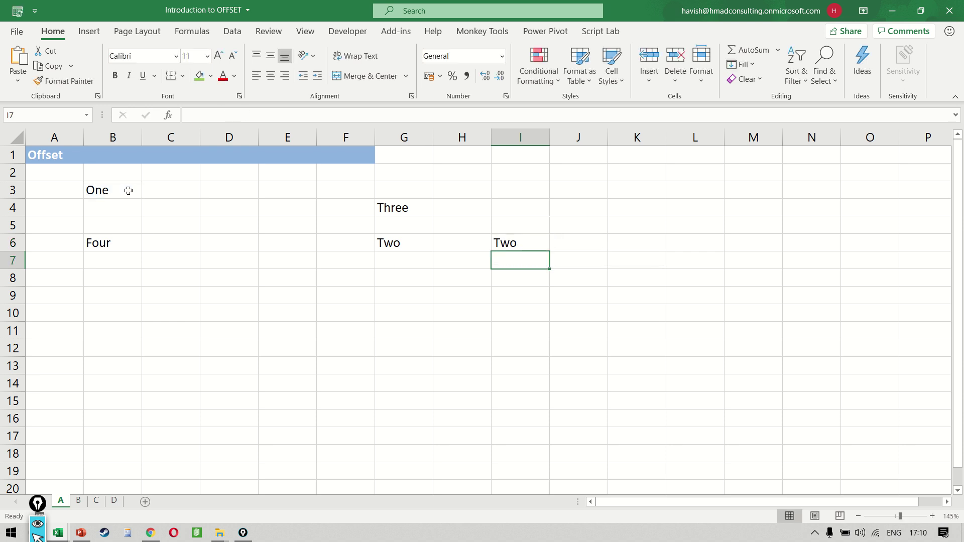
# Step: Check B3 and G6 against the formula in I6, and clear I6
pyautogui.click(128, 191)
pyautogui.click(388, 244)
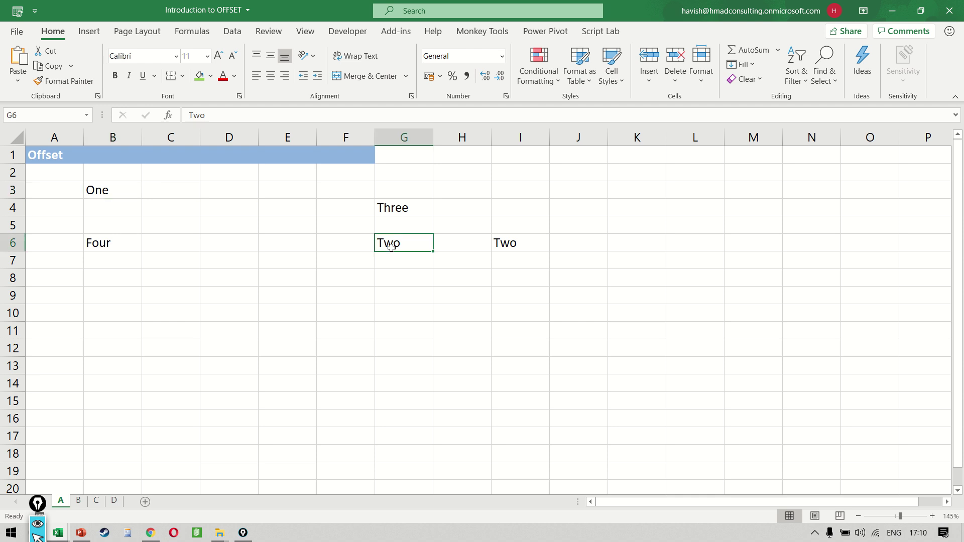
pyautogui.click(533, 245)
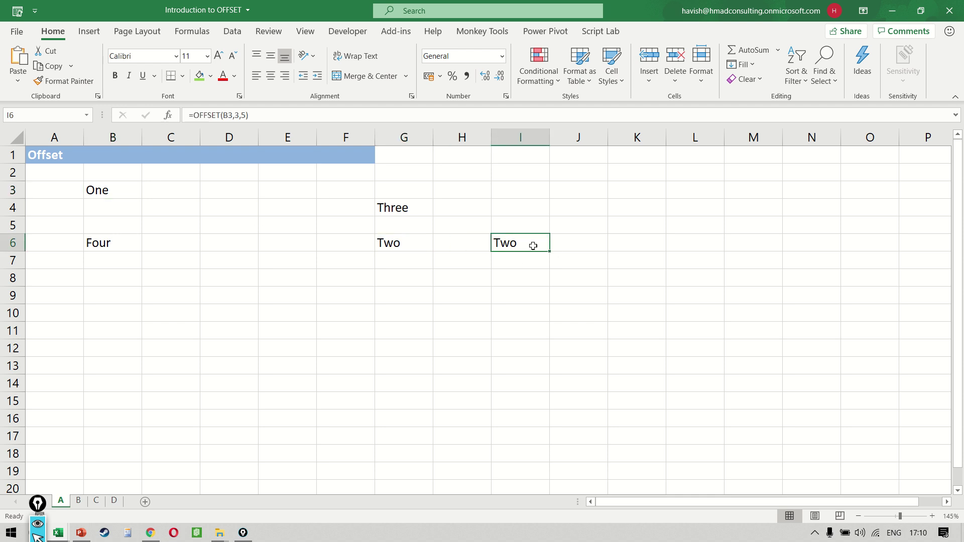
pyautogui.press('Delete')
# Step: Enter =OFFSET(G6,-2,0) in cell I6 to reach "Three" in G4 from "Two" in G6
pyautogui.press('Left')
pyautogui.press('Left')
pyautogui.press('Up')
pyautogui.press('Up')
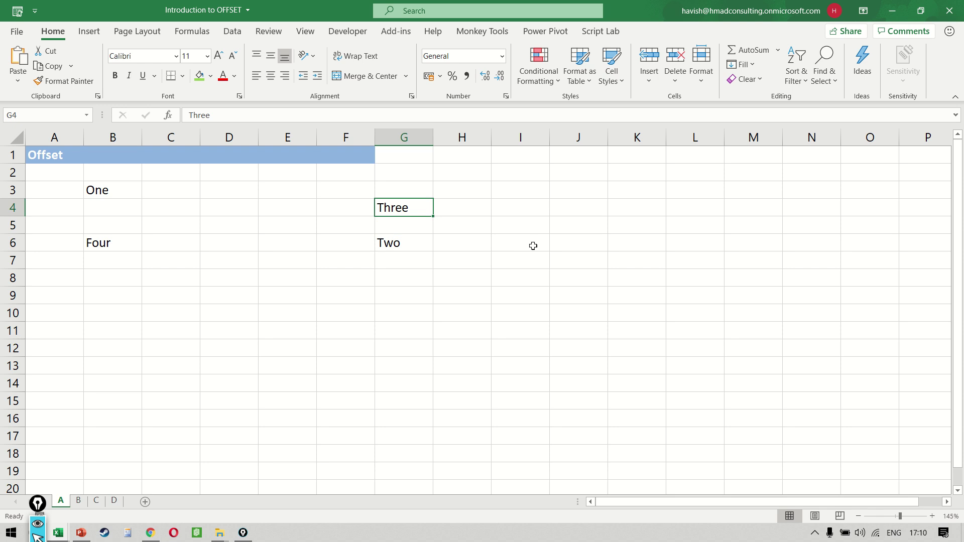
pyautogui.press('Down')
pyautogui.press('Right')
pyautogui.press('Right')
pyautogui.press('Down')
pyautogui.press('Right')
pyautogui.press('Left')
pyautogui.write('=')
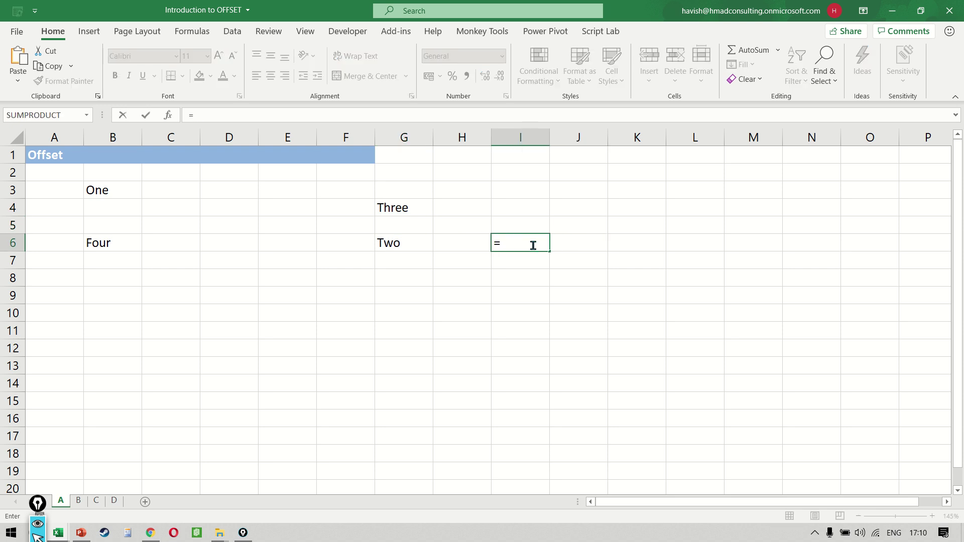
pyautogui.write('off')
pyautogui.press('Tab')
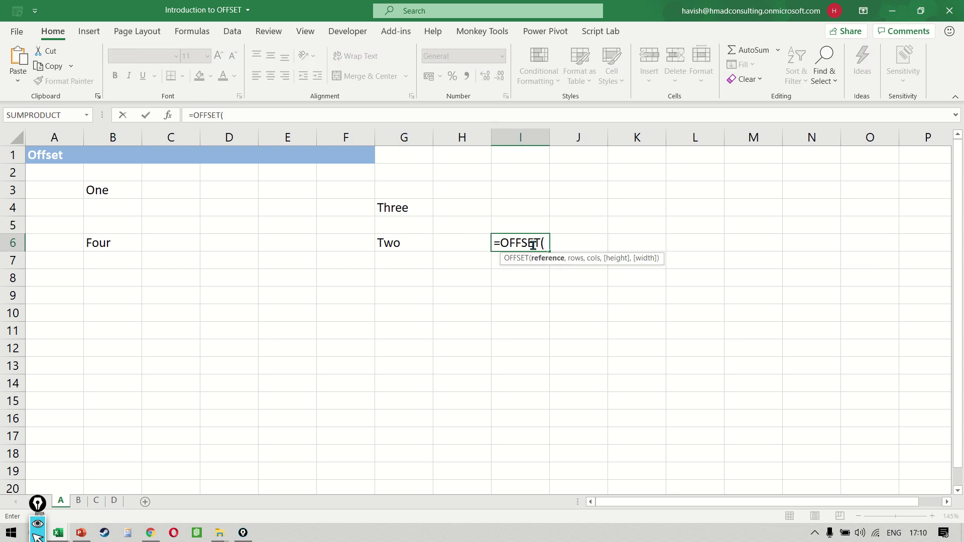
pyautogui.press('Left')
pyautogui.press('Left')
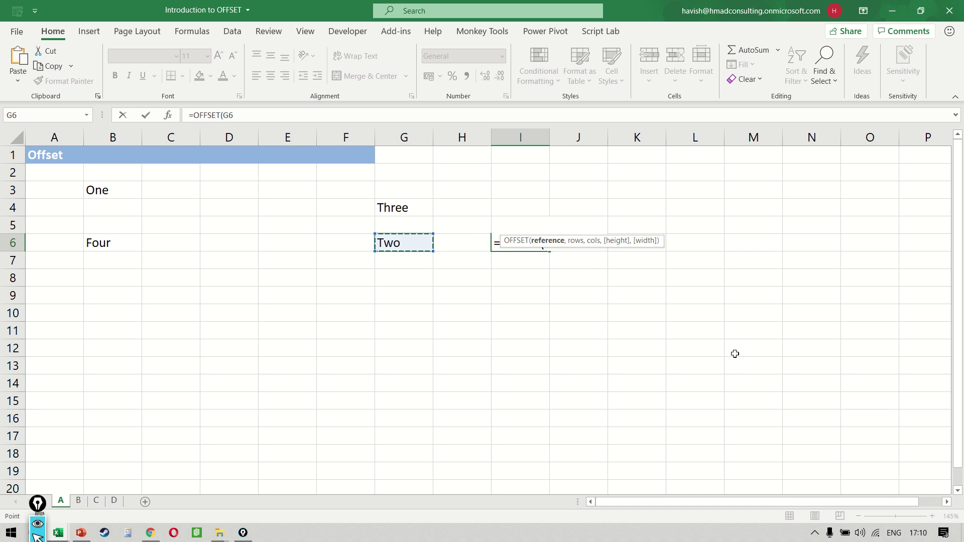
pyautogui.write(',')
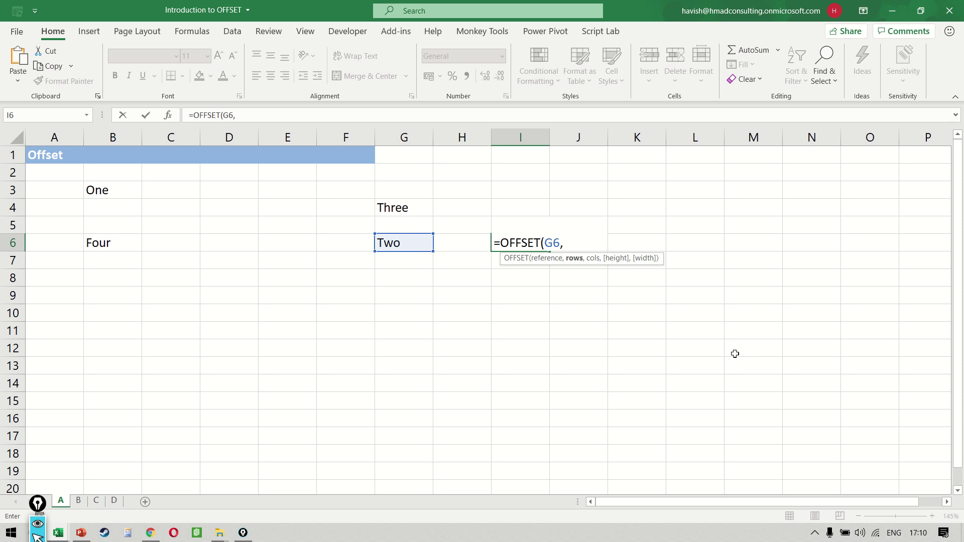
pyautogui.write('-2,')
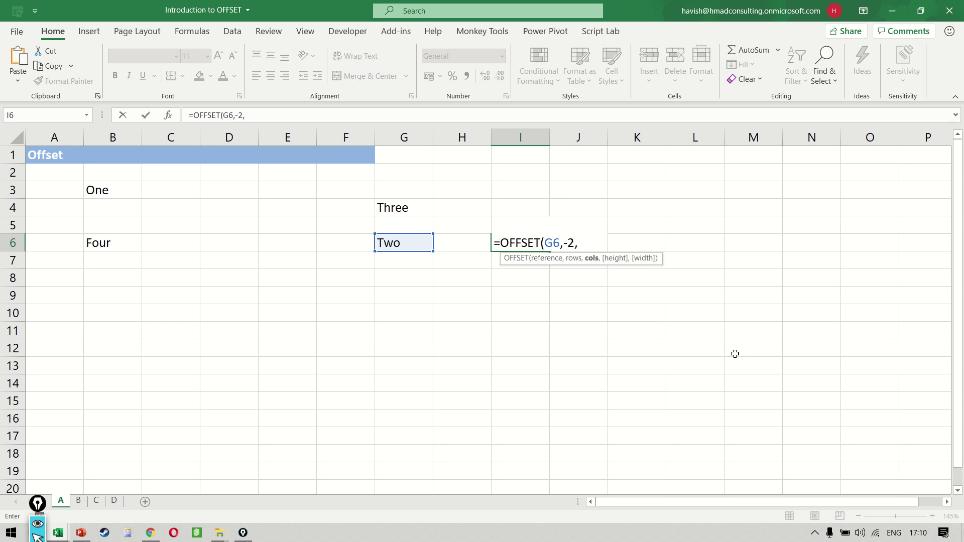
pyautogui.write('0)')
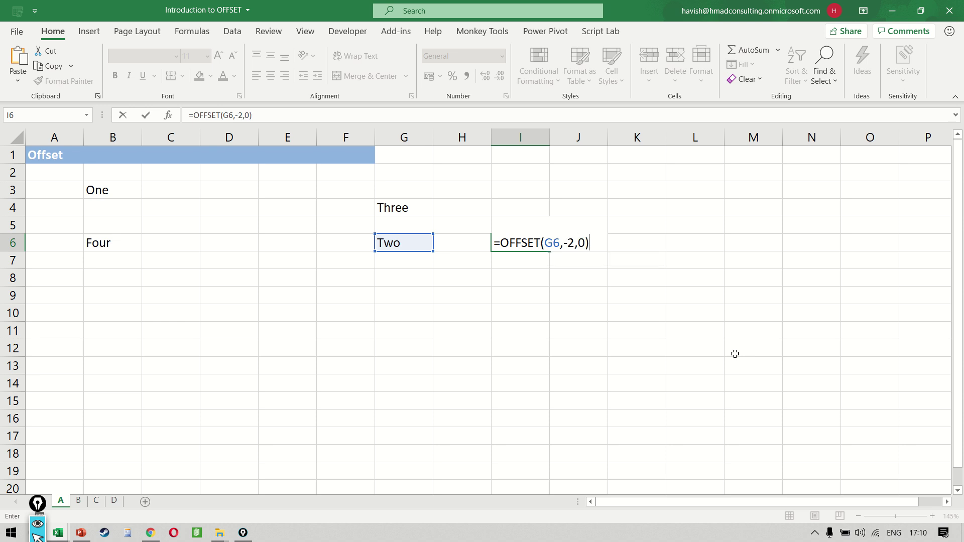
pyautogui.press('Return')
# Step: Replace the formula in I6 with =OFFSET(G4,2,-5) to reach "Four" in B6, and review its arguments
pyautogui.press('Up')
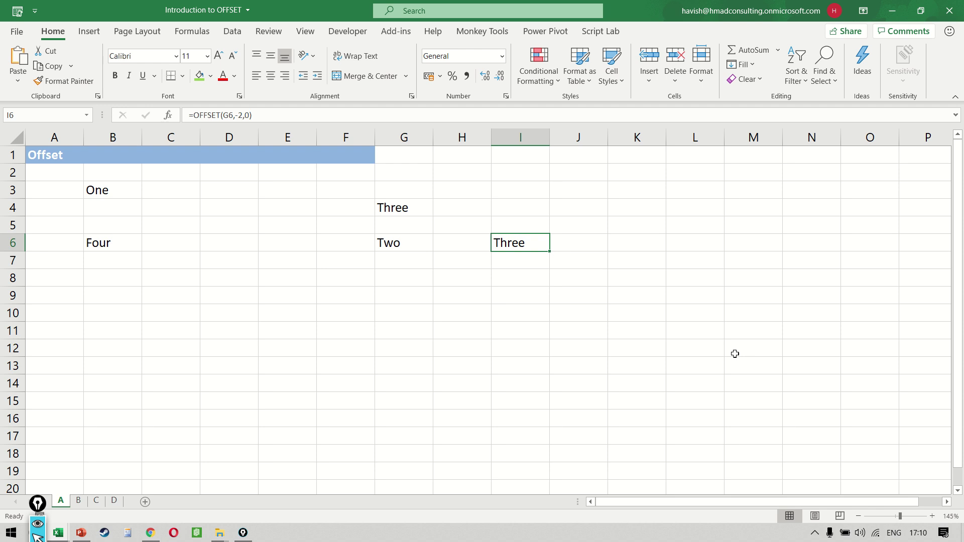
pyautogui.write('=')
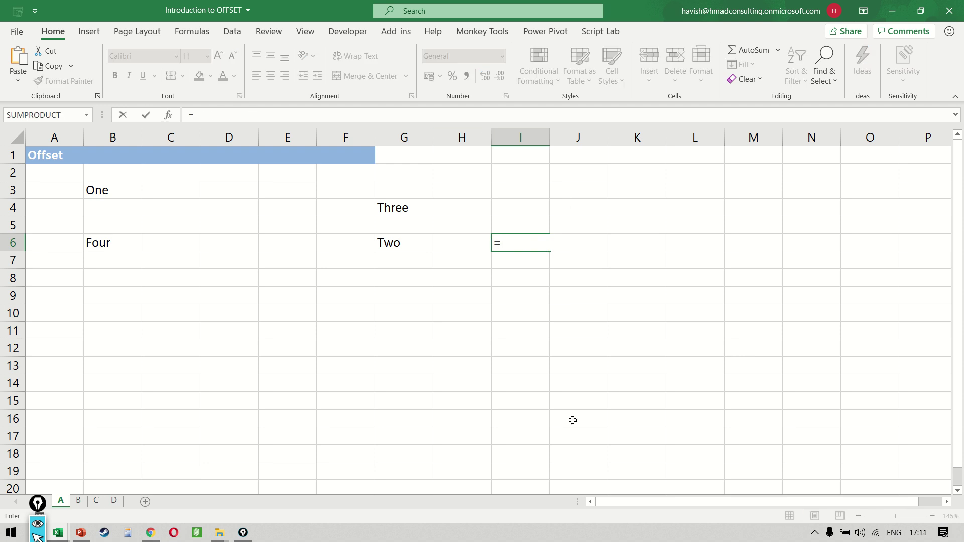
pyautogui.write('of')
pyautogui.press('Tab')
pyautogui.press('Left')
pyautogui.press('Left')
pyautogui.press('Up')
pyautogui.press('Up')
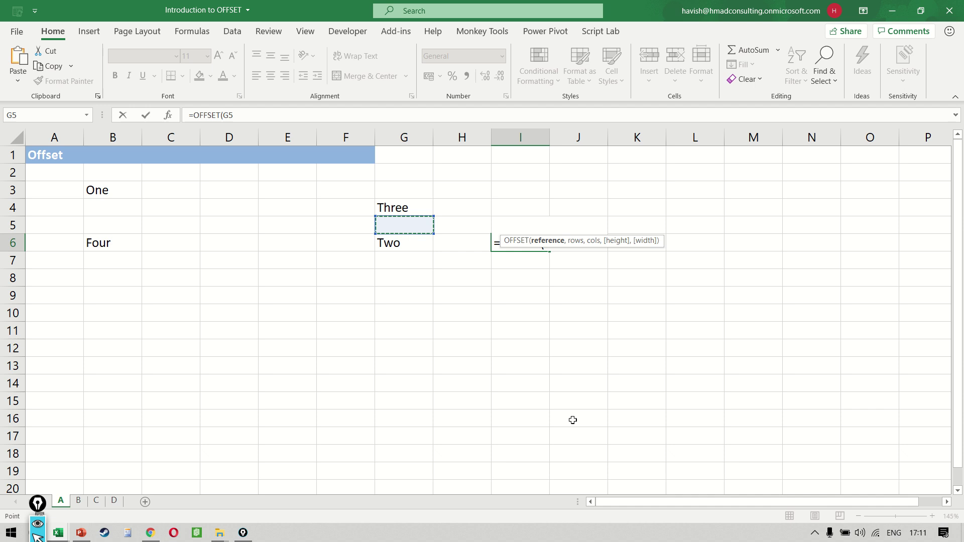
pyautogui.write(',')
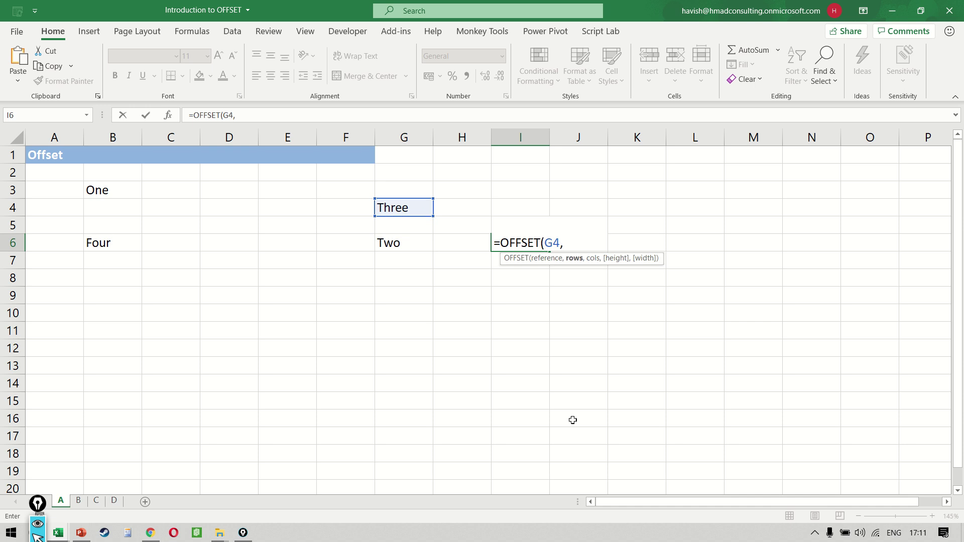
pyautogui.write('2,')
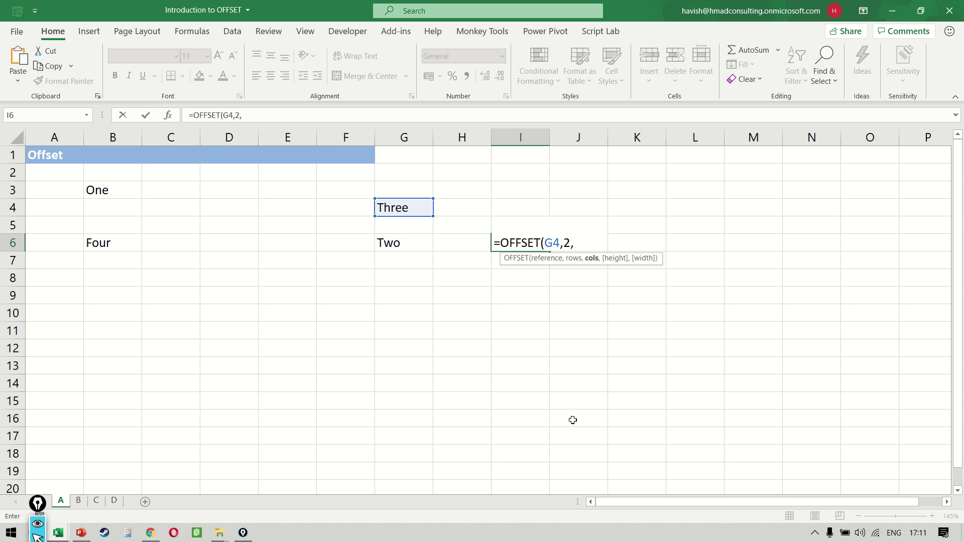
pyautogui.write('-5)')
pyautogui.press('Return')
pyautogui.press('Up')
pyautogui.press('F2')
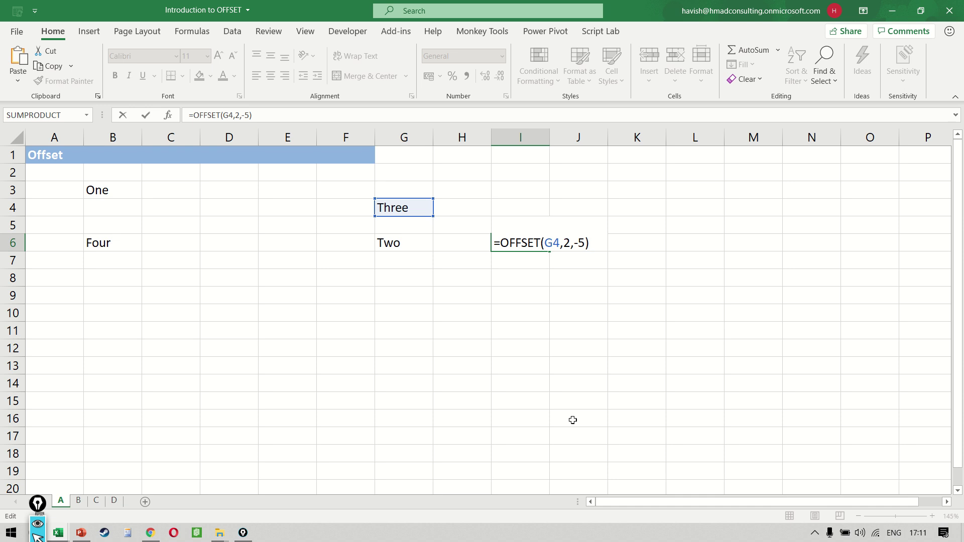
pyautogui.press('Return')
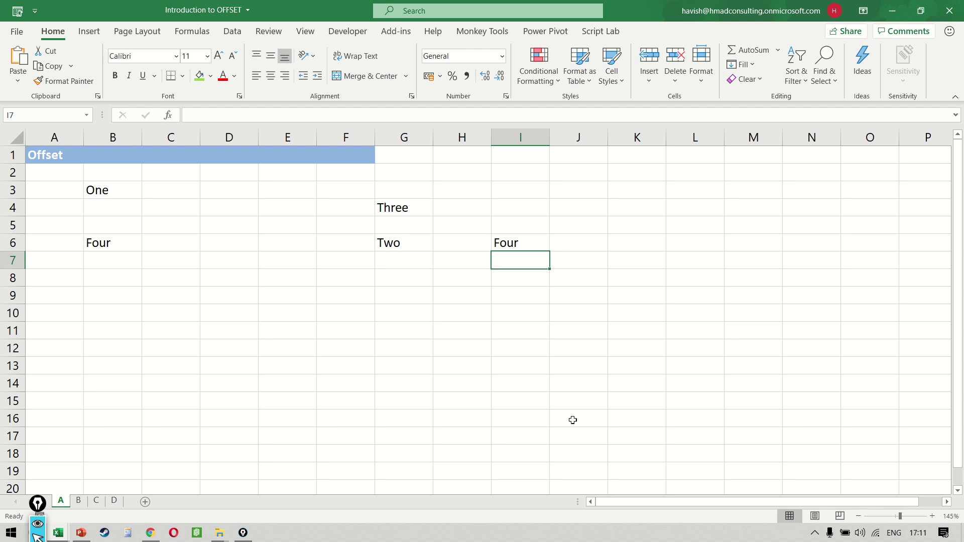
# Step: Switch to sheet B and examine the year selector in B8 and the year headers in B5:F5
pyautogui.hotkey('ctrl', 'pagedown')
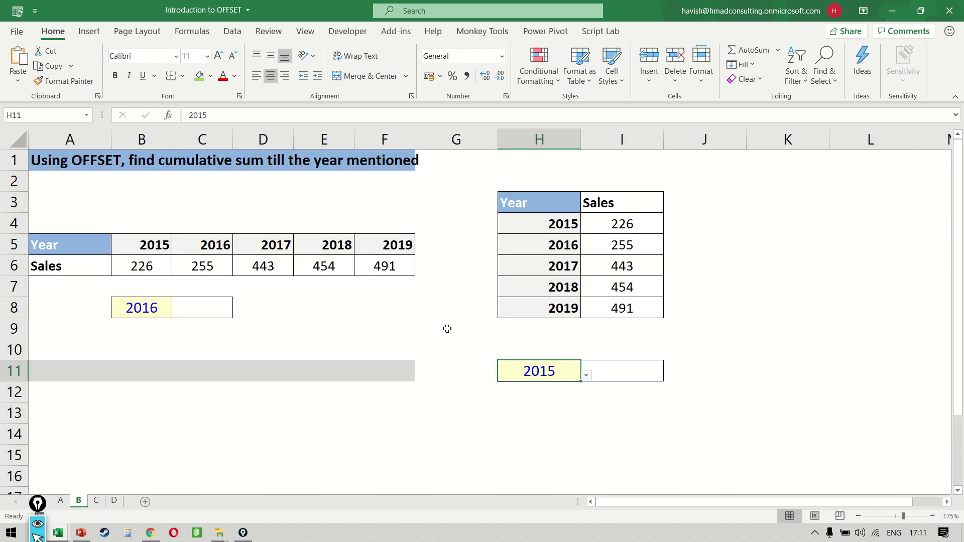
pyautogui.click(198, 310)
pyautogui.press('Left')
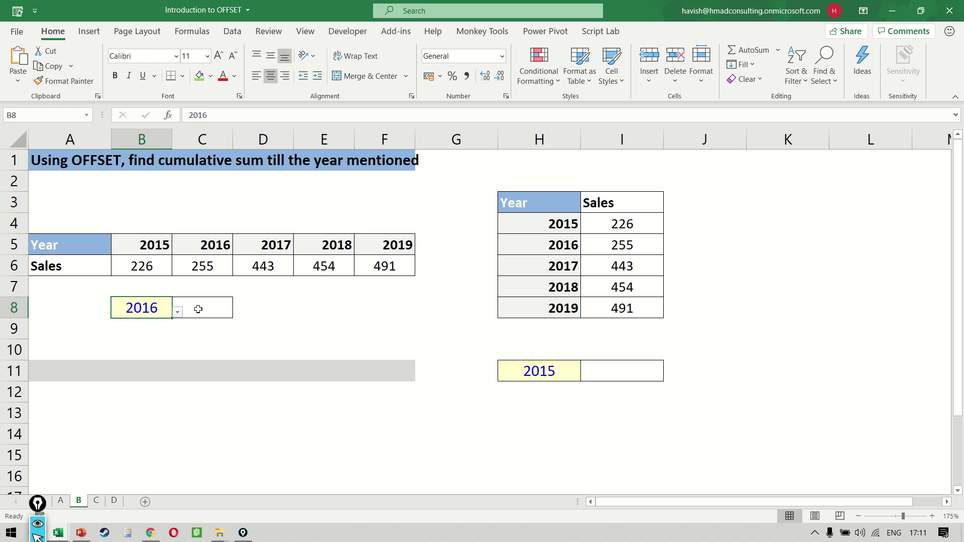
pyautogui.hotkey('ctrl', 'Up')
pyautogui.hotkey('ctrl', 'Up')
pyautogui.hotkey('ctrl', 'shift', 'Right')
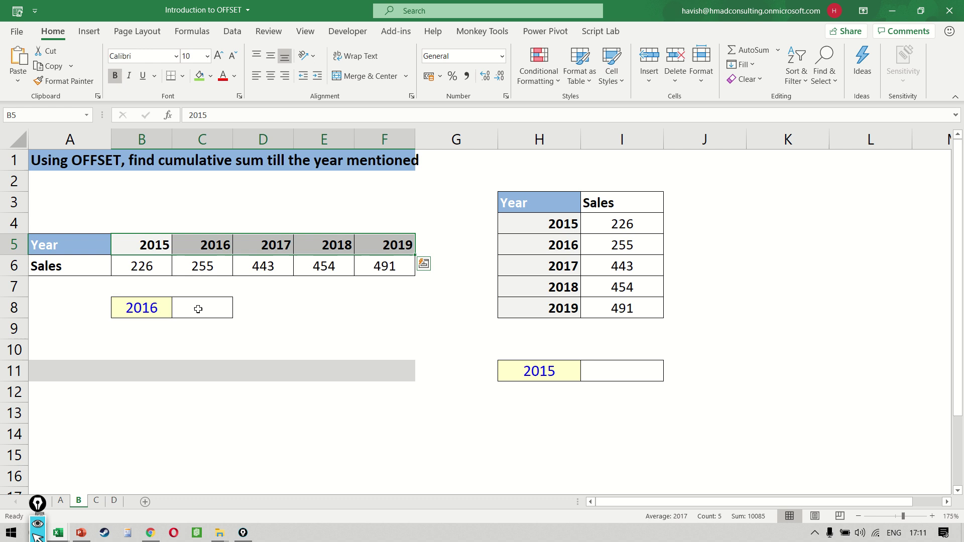
# Step: Enter =HLOOKUP(B8,B5:F6,2,FALSE) in cell C8 to look up the sales of the selected year
pyautogui.click(198, 308)
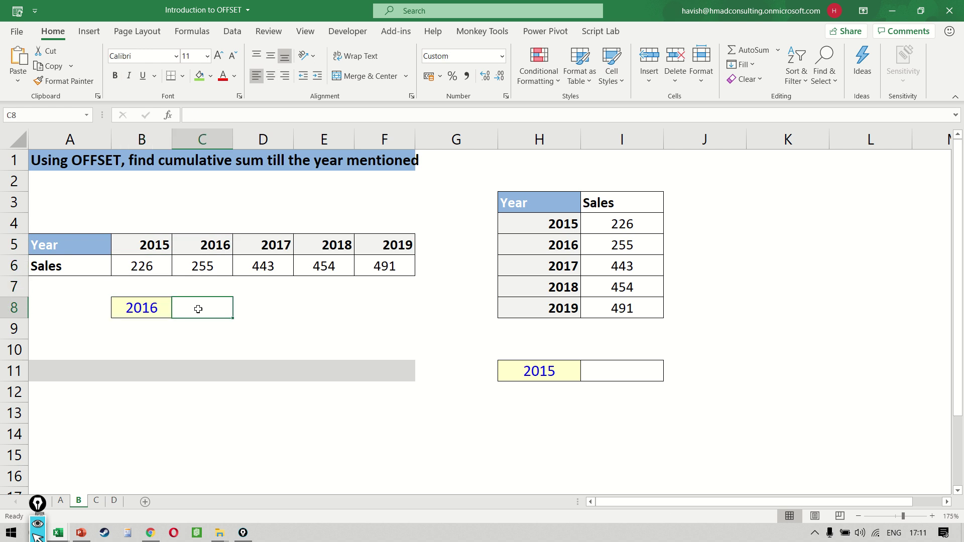
pyautogui.write('=hlo')
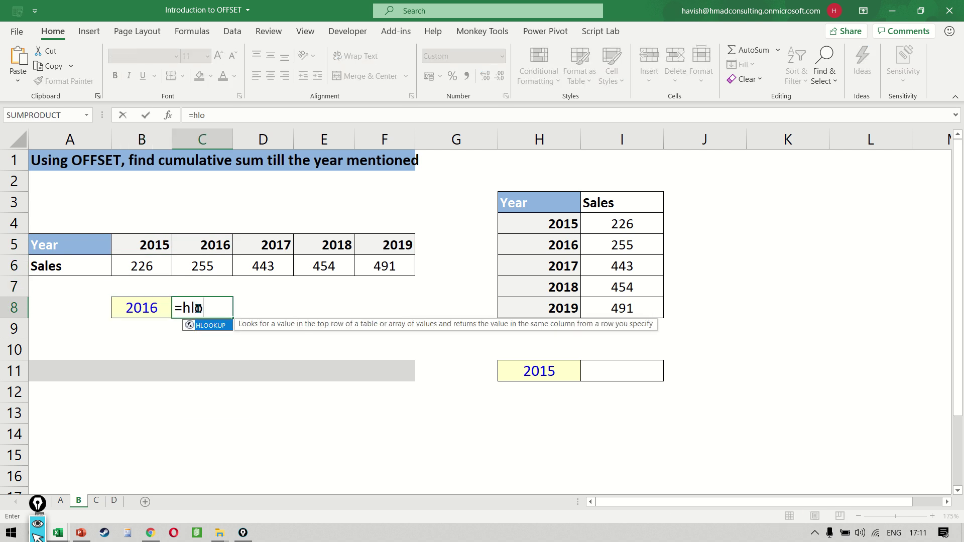
pyautogui.press('Tab')
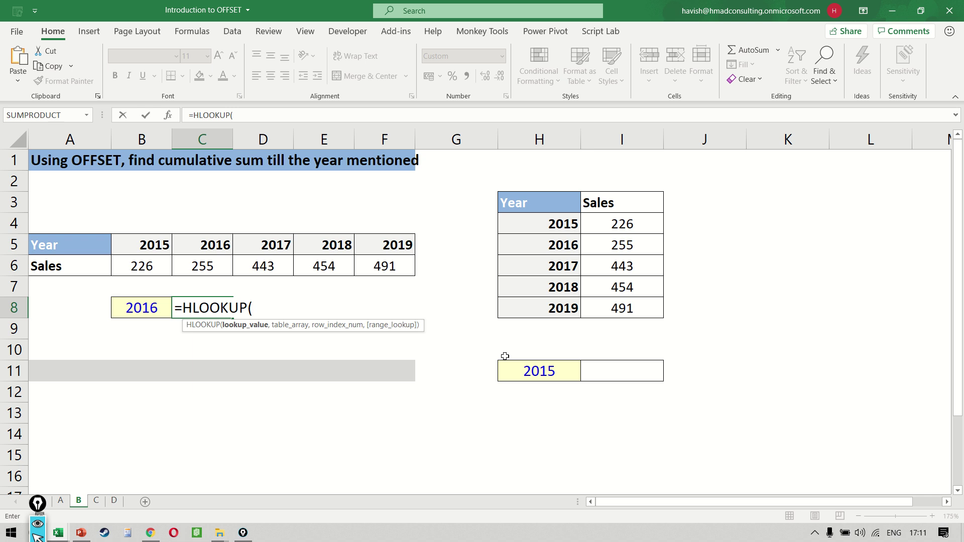
pyautogui.click(152, 307)
pyautogui.write(',')
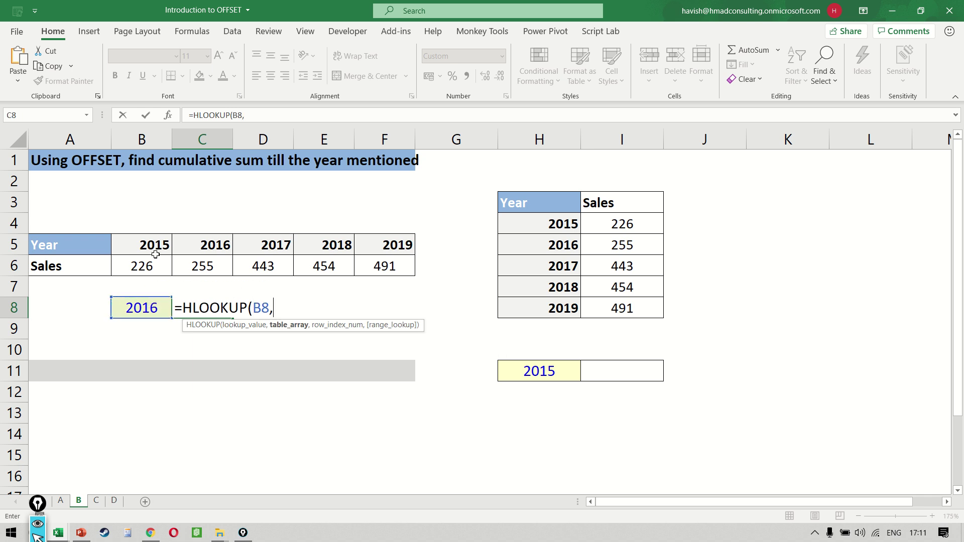
pyautogui.moveTo(155, 255); pyautogui.dragTo(390, 255)
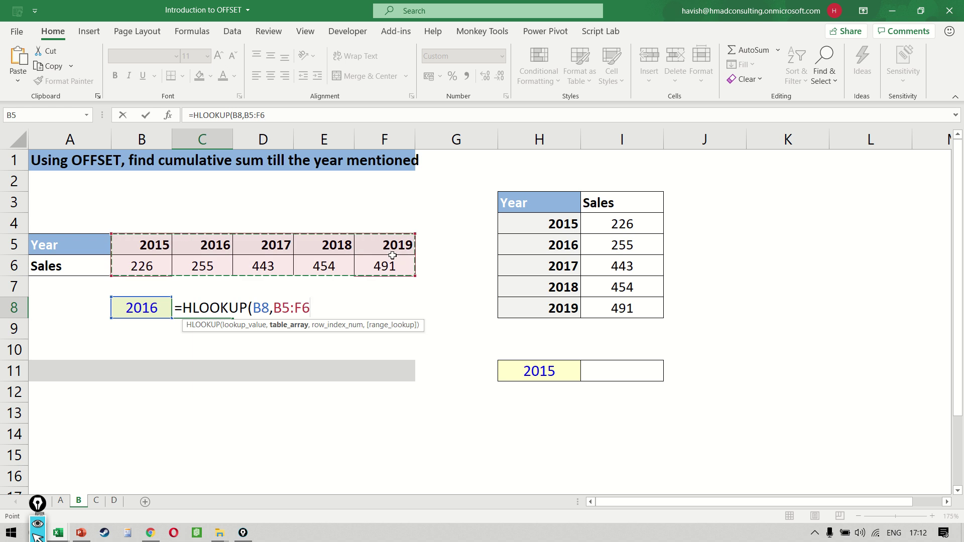
pyautogui.write(',')
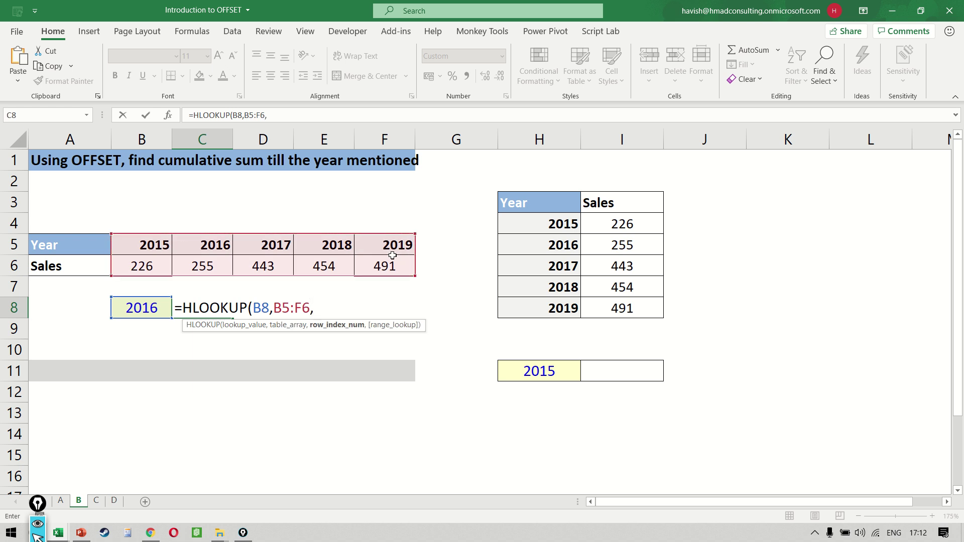
pyautogui.write('2,false')
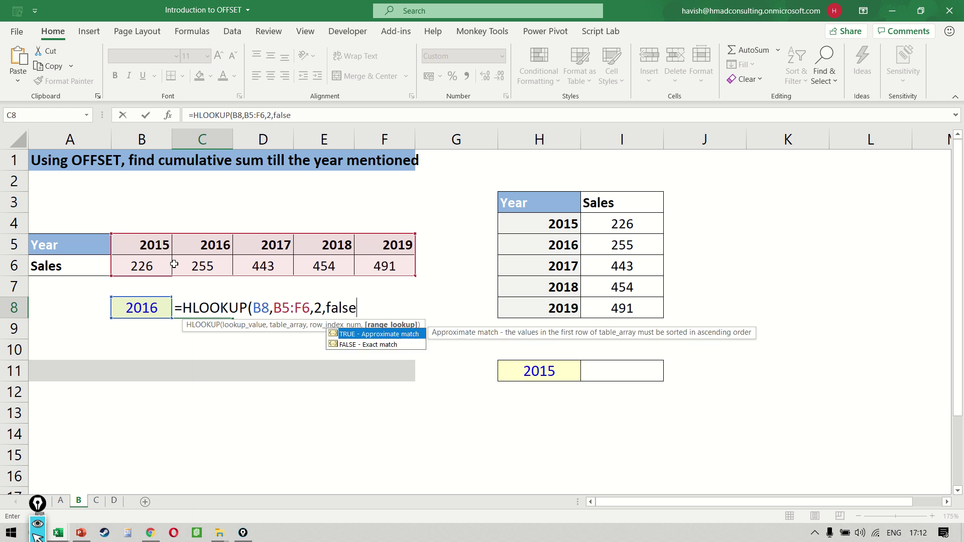
pyautogui.write(')')
pyautogui.press('Return')
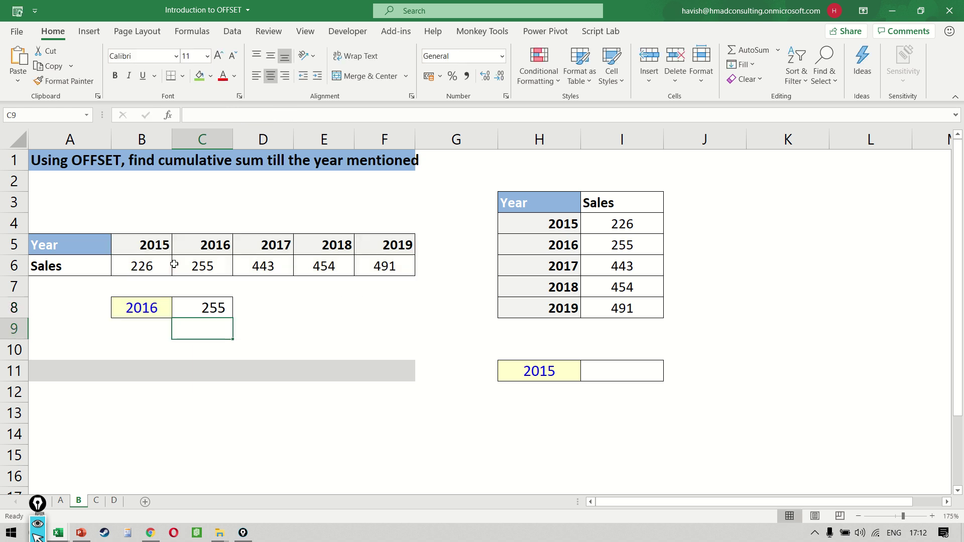
# Step: Test the lookup by choosing 2017 and then 2018 in the year selector in B8
pyautogui.press('Up')
pyautogui.press('Left')
pyautogui.hotkey('alt', 'Down')
pyautogui.press('Down')
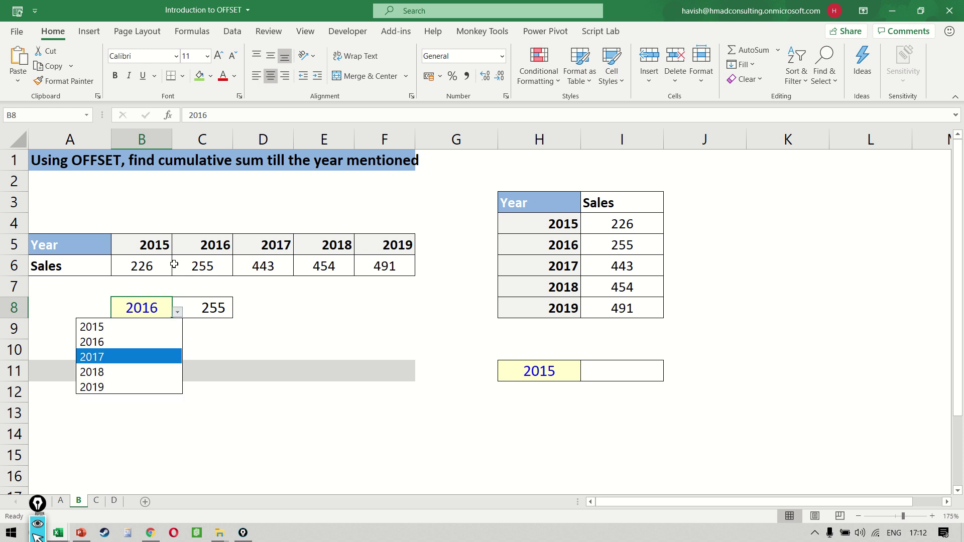
pyautogui.press('Return')
pyautogui.press('Right')
pyautogui.press('Left')
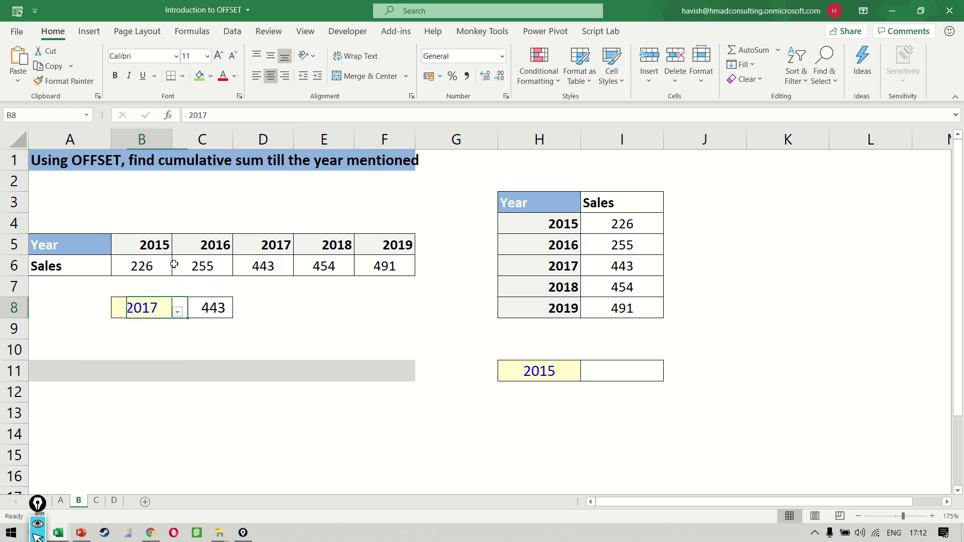
pyautogui.hotkey('alt', 'Down')
pyautogui.press('Down')
pyautogui.press('Return')
pyautogui.press('Right')
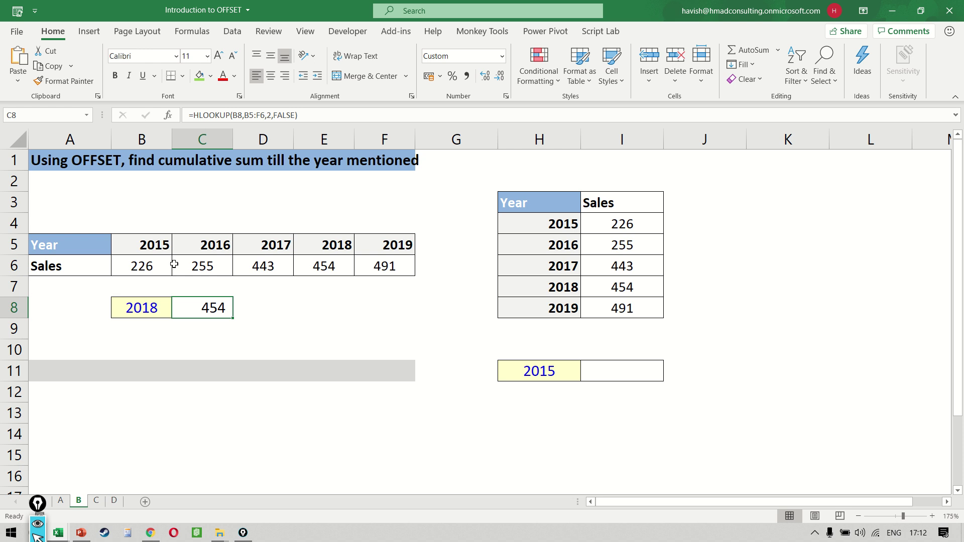
# Step: Clear the HLOOKUP formula from C8
pyautogui.write('0')
pyautogui.press('Escape')
pyautogui.press('Delete')
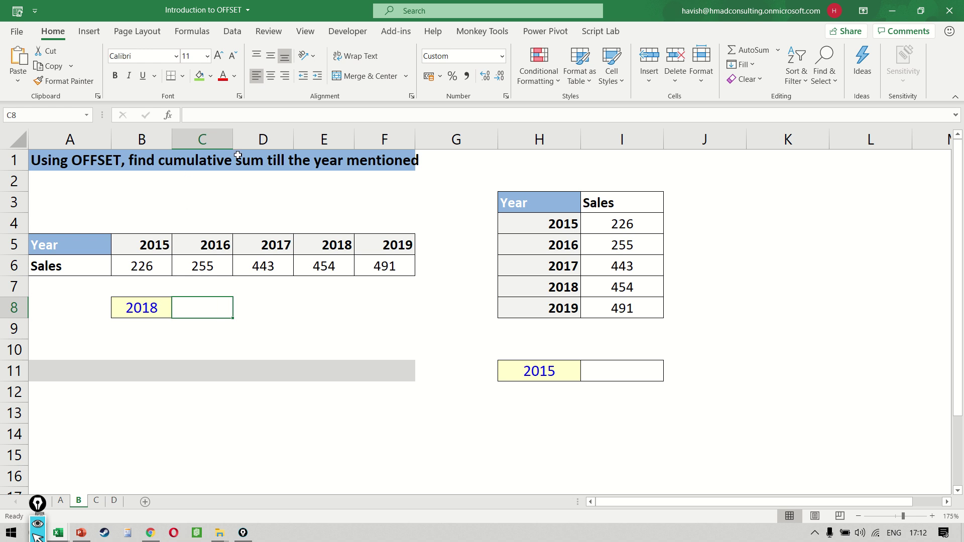
# Step: Check the selected year in B8 against the sales ranges B6:E6 for 2018 and B6:C6 for 2016
pyautogui.click(152, 309)
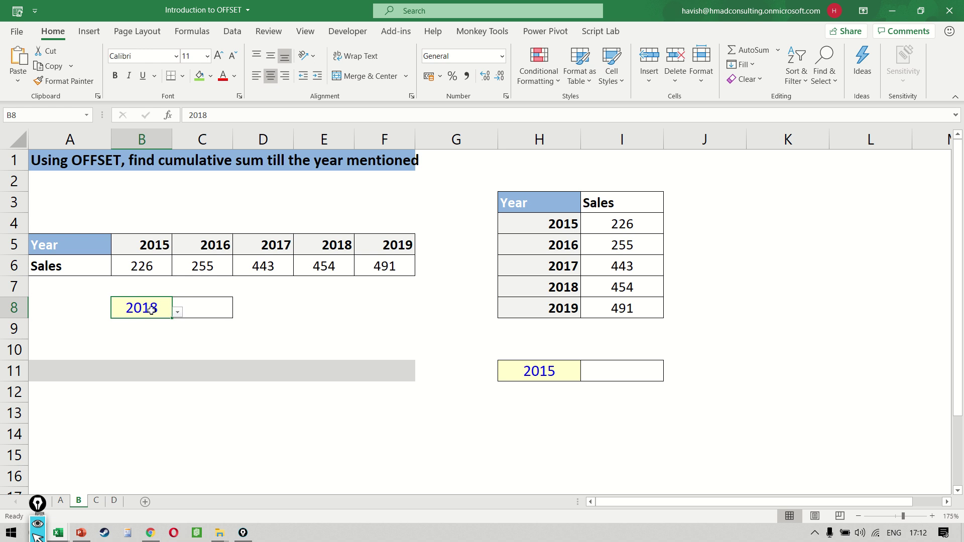
pyautogui.click(126, 264)
pyautogui.moveTo(127, 264); pyautogui.dragTo(324, 261)
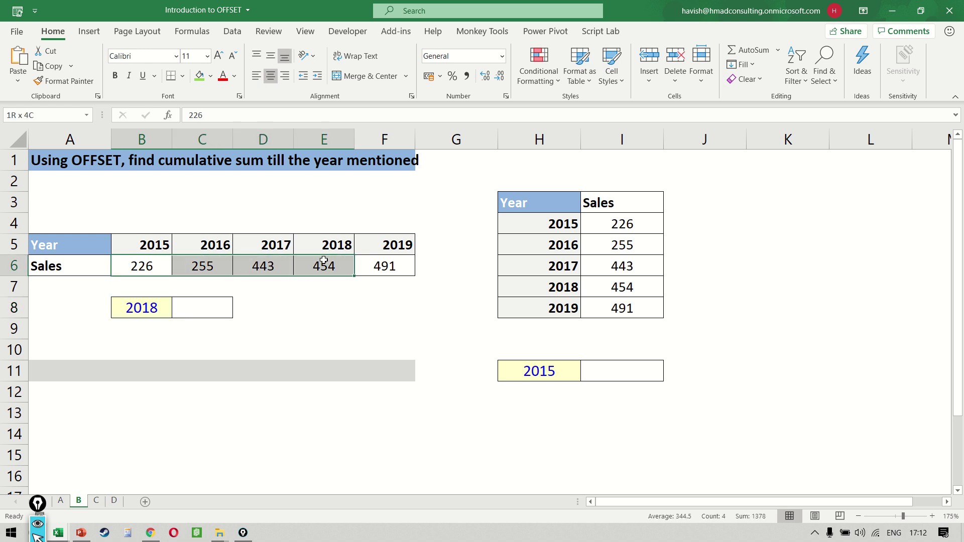
pyautogui.click(142, 261)
pyautogui.moveTo(187, 263); pyautogui.dragTo(223, 262)
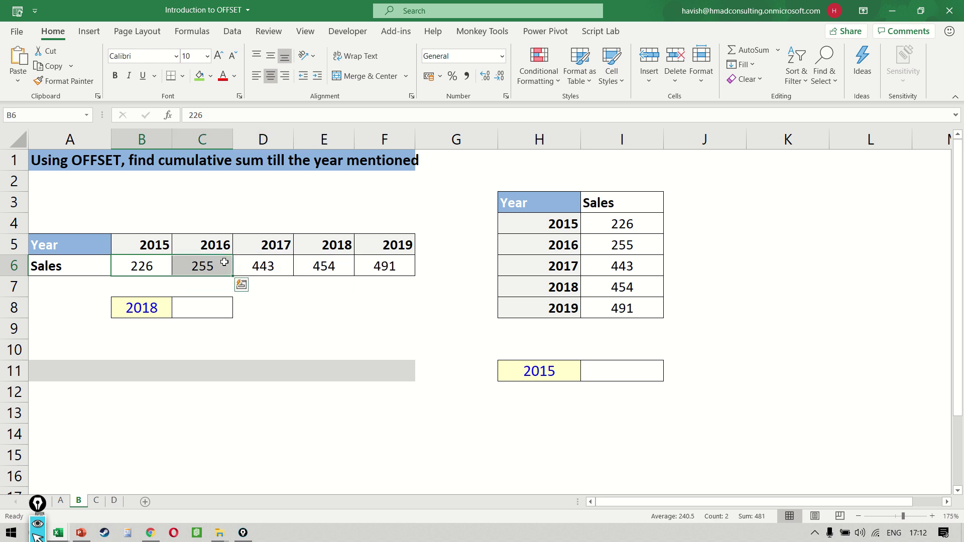
# Step: Enter =OFFSET(A5,1,1,0,4) in cell C8, starting from the Year header
pyautogui.click(218, 309)
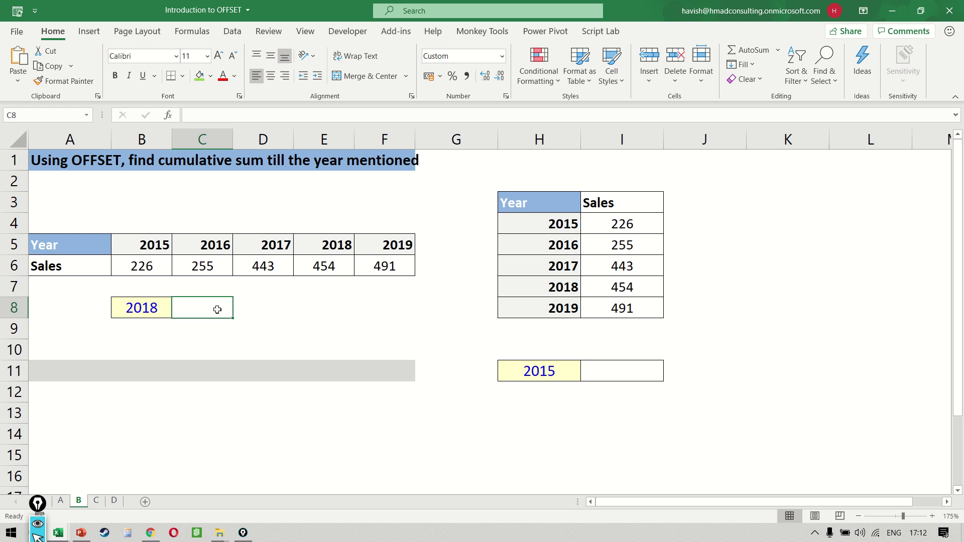
pyautogui.write('=off')
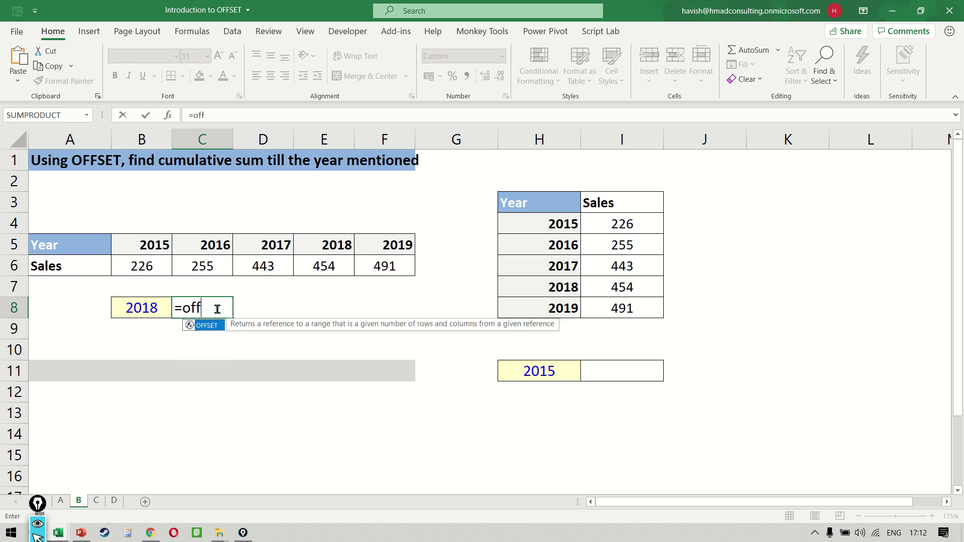
pyautogui.press('Tab')
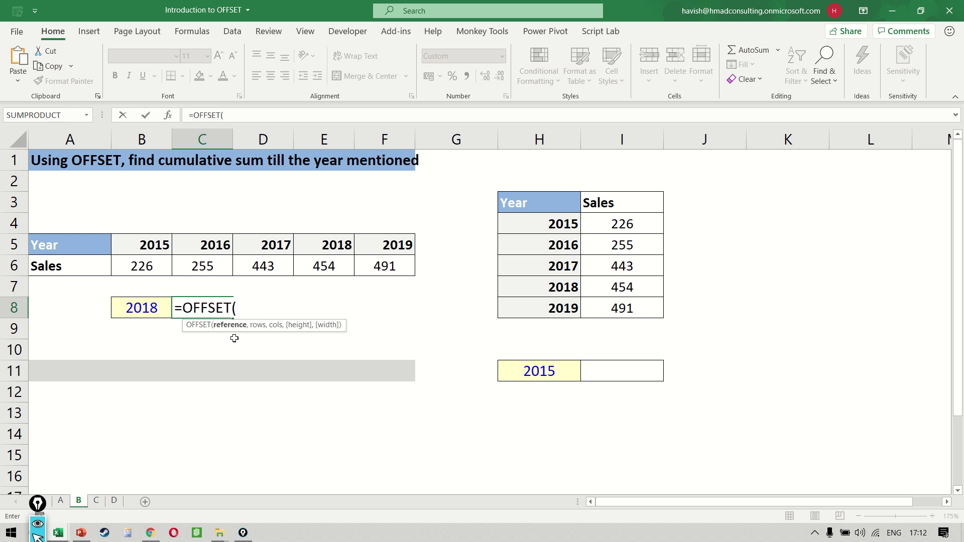
pyautogui.click(41, 244)
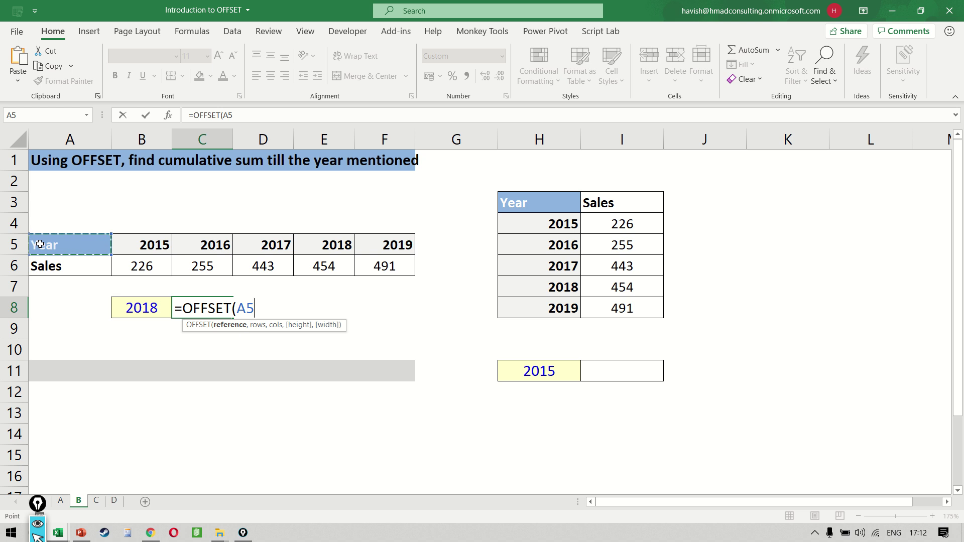
pyautogui.write(',')
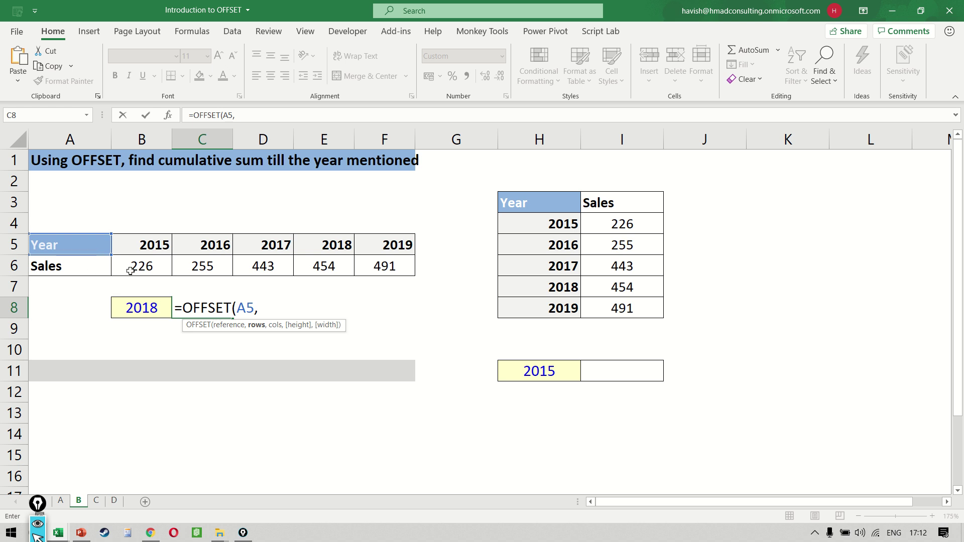
pyautogui.write('1,1,')
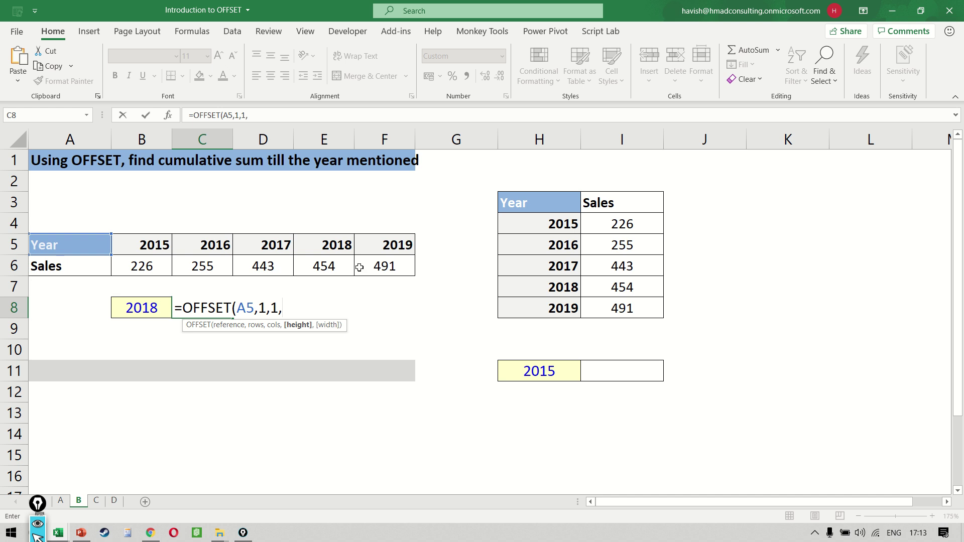
pyautogui.write('0,4')
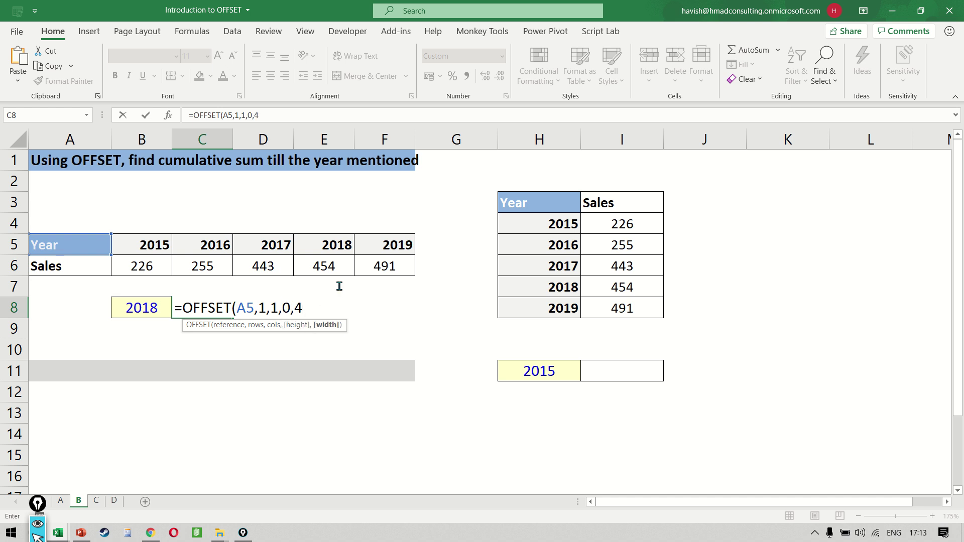
pyautogui.write(')')
pyautogui.press('Return')
pyautogui.press('Up')
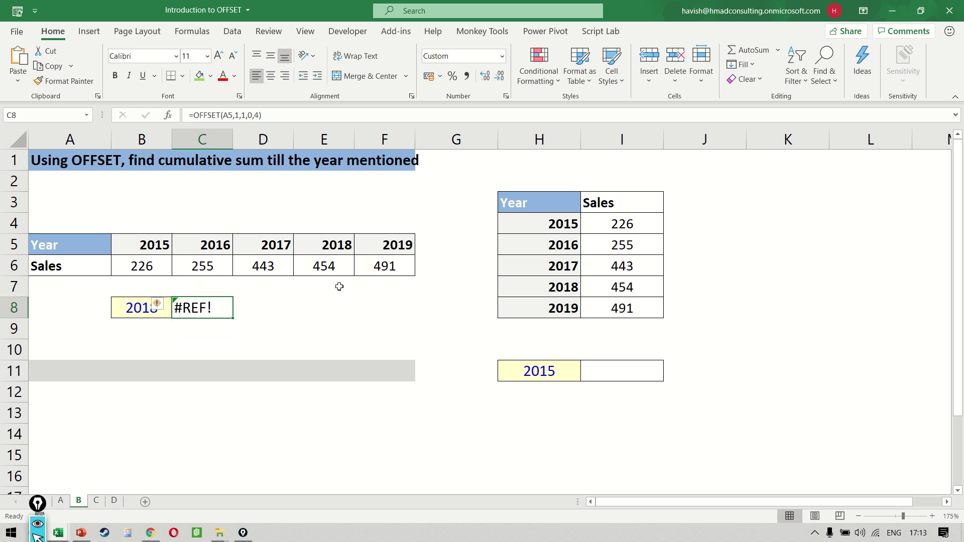
# Step: Change the height argument of the OFFSET formula in C8 to 1, making it =OFFSET(A5,1,1,1,4)
pyautogui.press('F2')
pyautogui.press('Left')
pyautogui.press('Left')
pyautogui.press('Left')
pyautogui.press('Left')
pyautogui.press('Left')
pyautogui.press('Left')
pyautogui.press('Left')
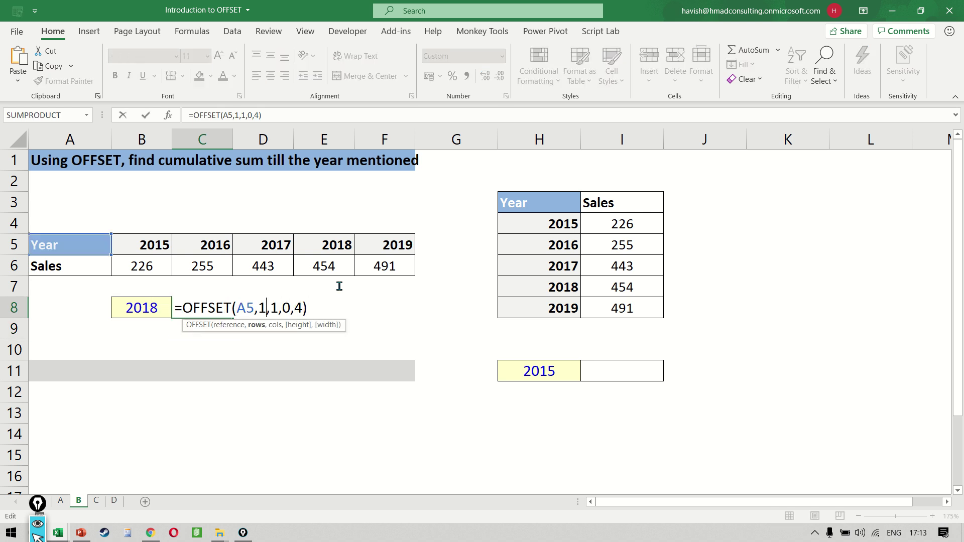
pyautogui.press('Left')
pyautogui.press('Right')
pyautogui.press('Right')
pyautogui.press('Right')
pyautogui.press('Right')
pyautogui.press('Right')
pyautogui.press('Right')
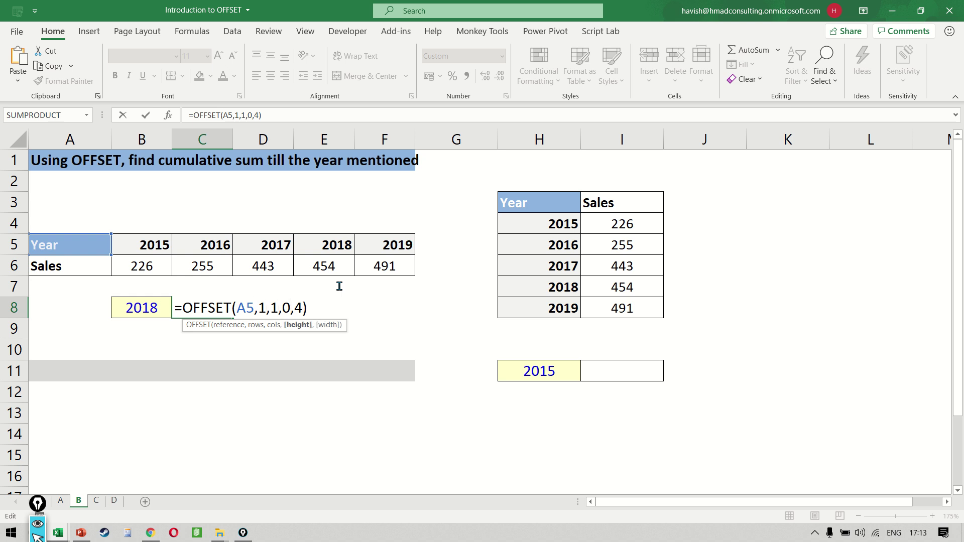
pyautogui.press('BackSpace')
pyautogui.write('1')
pyautogui.press('Return')
pyautogui.press('Up')
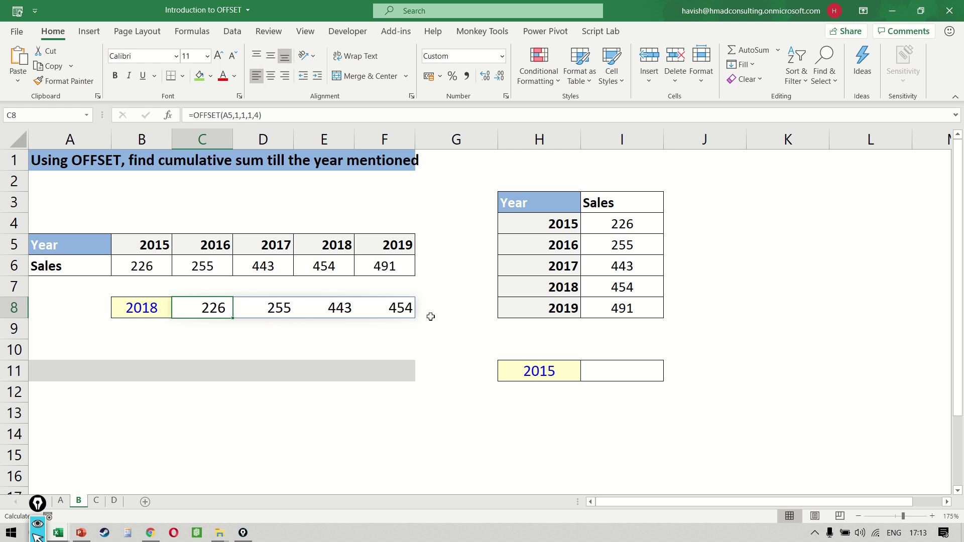
# Step: Choose 2015 in the year selector in B8
pyautogui.press('Left')
pyautogui.hotkey('alt', 'Down')
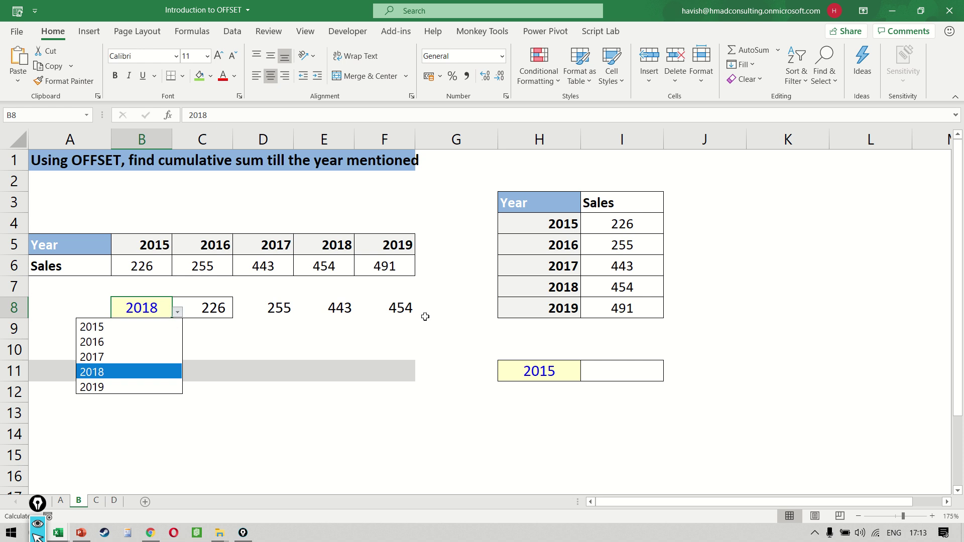
pyautogui.press('Up')
pyautogui.press('Up')
pyautogui.press('Up')
pyautogui.press('Return')
pyautogui.press('Down')
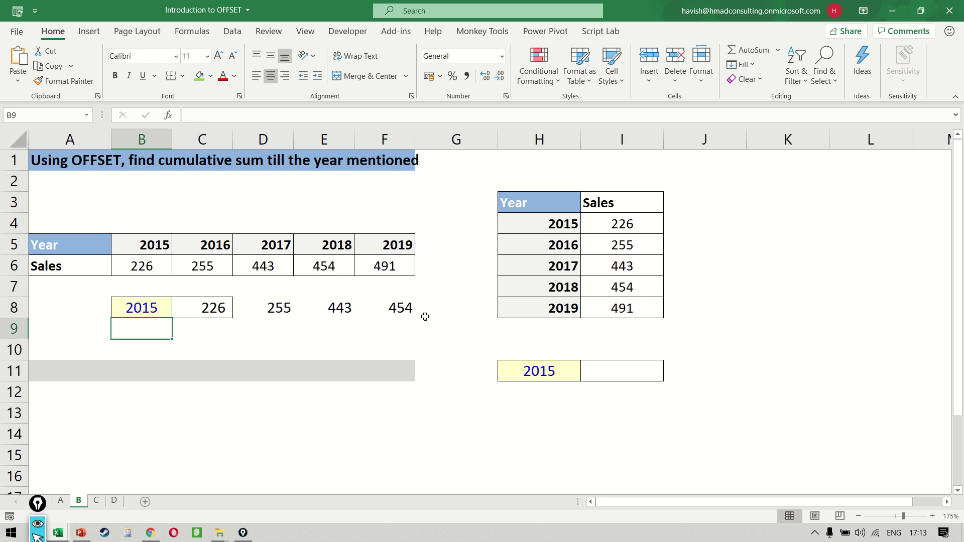
# Step: Set the width argument of the OFFSET formula in C8 to 1 to match the single year 2015
pyautogui.press('Up')
pyautogui.press('Right')
pyautogui.press('F2')
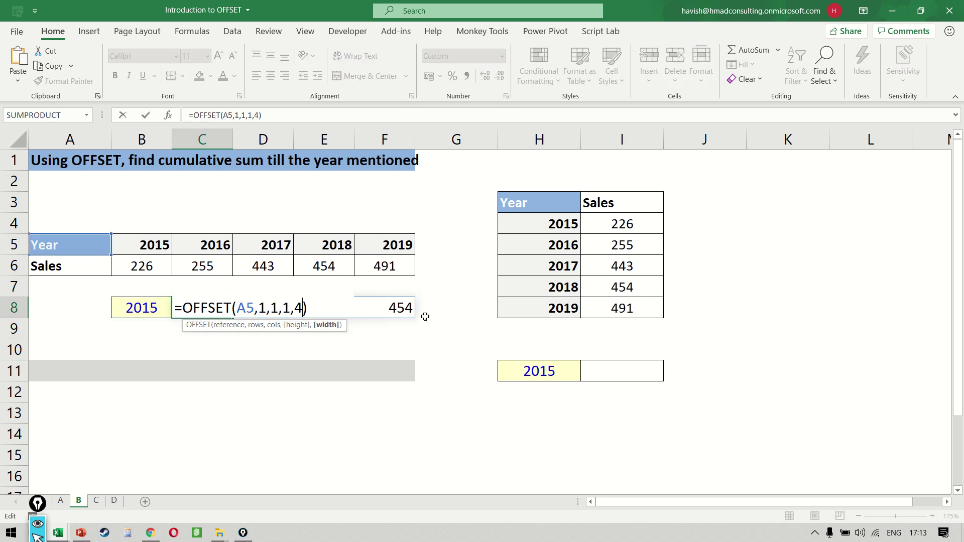
pyautogui.press('Left')
pyautogui.press('BackSpace')
pyautogui.write('1')
pyautogui.press('Return')
pyautogui.press('Up')
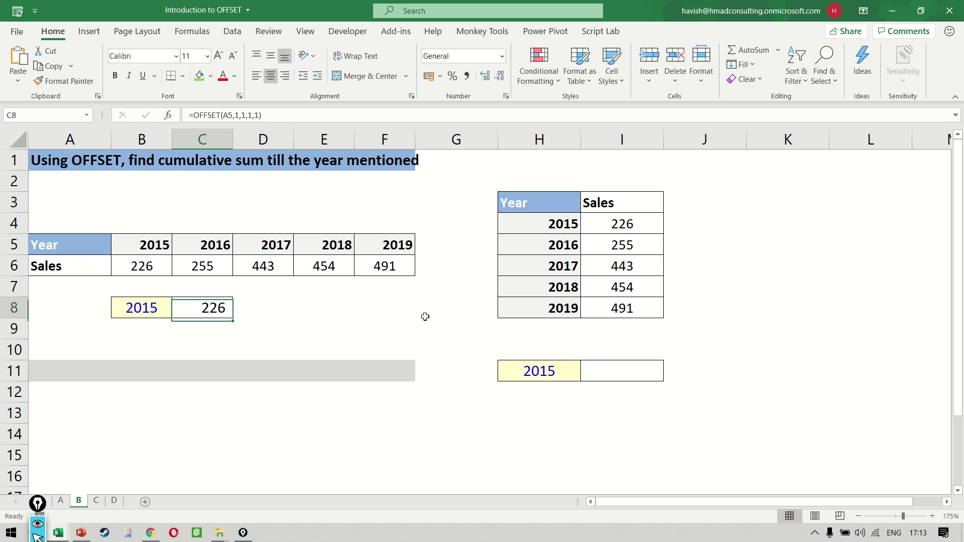
# Step: Set the width argument of the OFFSET formula in C8 to 2, making it =OFFSET(A5,1,1,1,2)
pyautogui.press('F2')
pyautogui.press('Left')
pyautogui.press('BackSpace')
pyautogui.write('2')
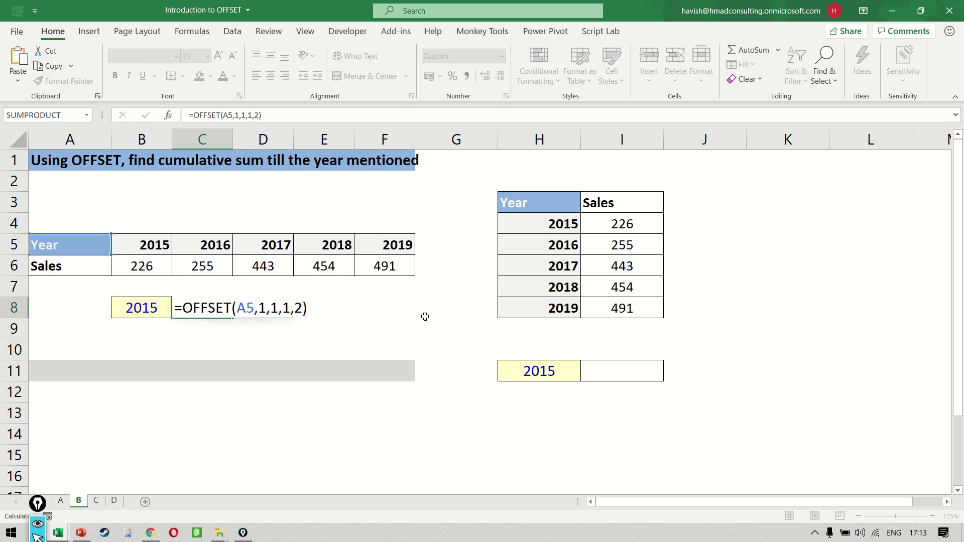
pyautogui.press('Return')
# Step: Choose 2016 in the year selector in B8 and check the spilled sales values in C8:D8
pyautogui.press('Up')
pyautogui.press('Left')
pyautogui.hotkey('alt', 'Down')
pyautogui.press('Down')
pyautogui.press('Return')
pyautogui.press('Right')
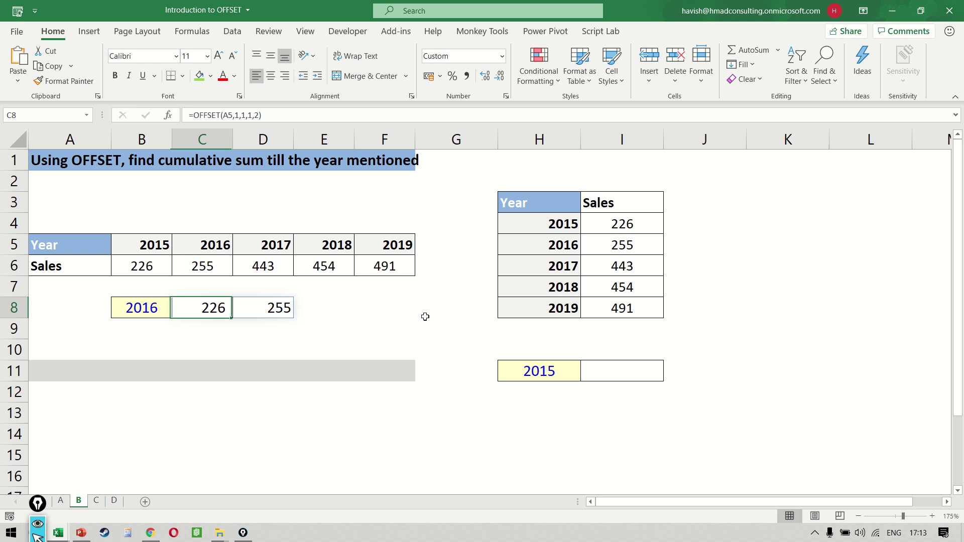
pyautogui.hotkey('shift', 'Right')
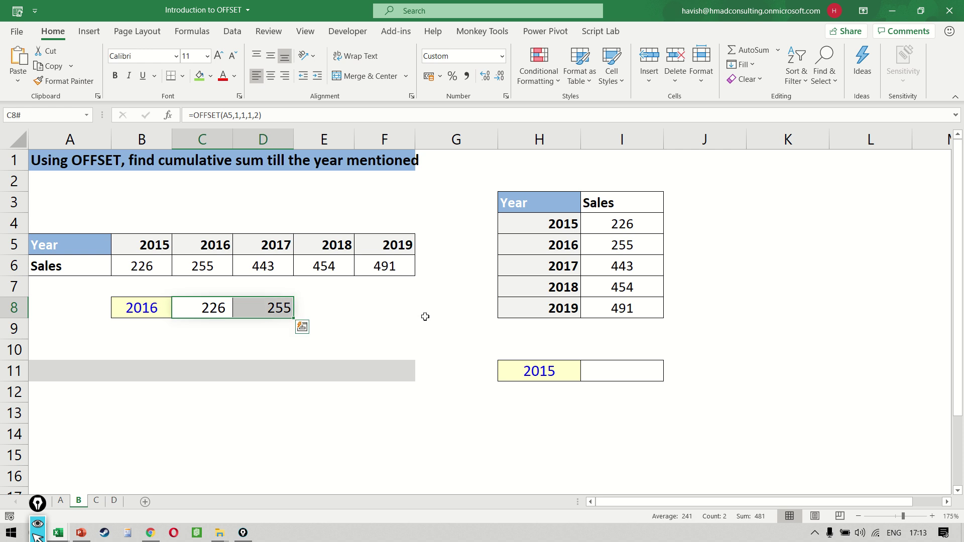
# Step: Wrap the OFFSET formula in C8 in SUM, making it =SUM(OFFSET(A5,1,1,1,2))
pyautogui.press('Left')
pyautogui.press('Right')
pyautogui.press('F2')
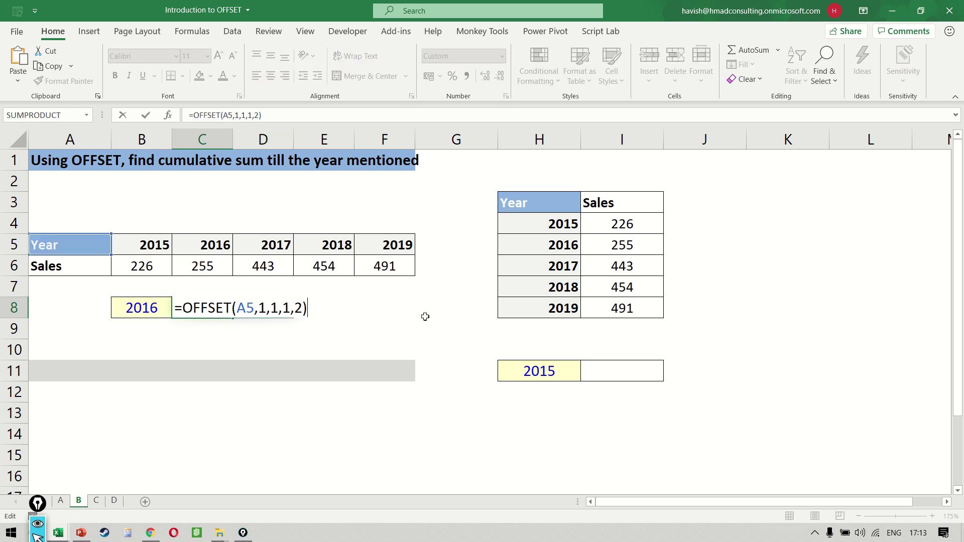
pyautogui.press('Home')
pyautogui.write('su')
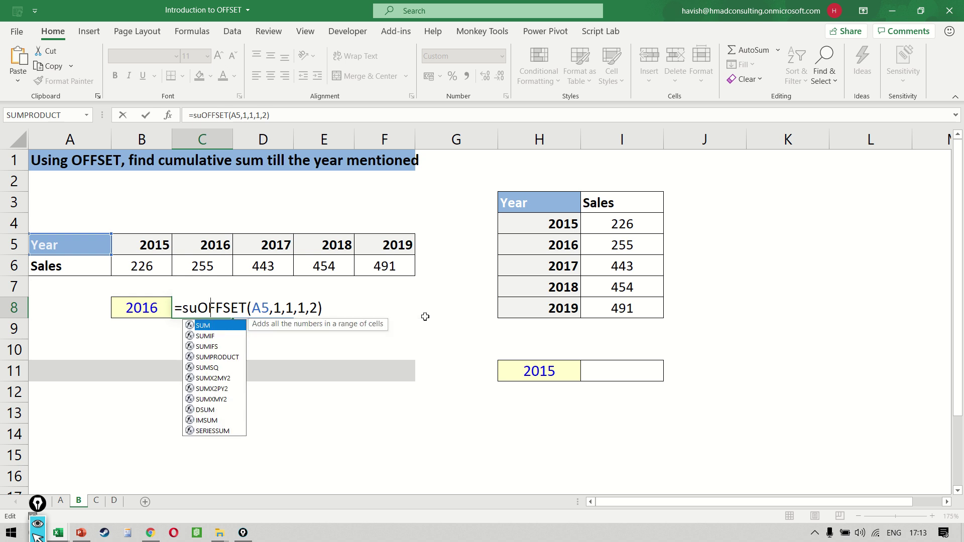
pyautogui.press('Tab')
pyautogui.press('End')
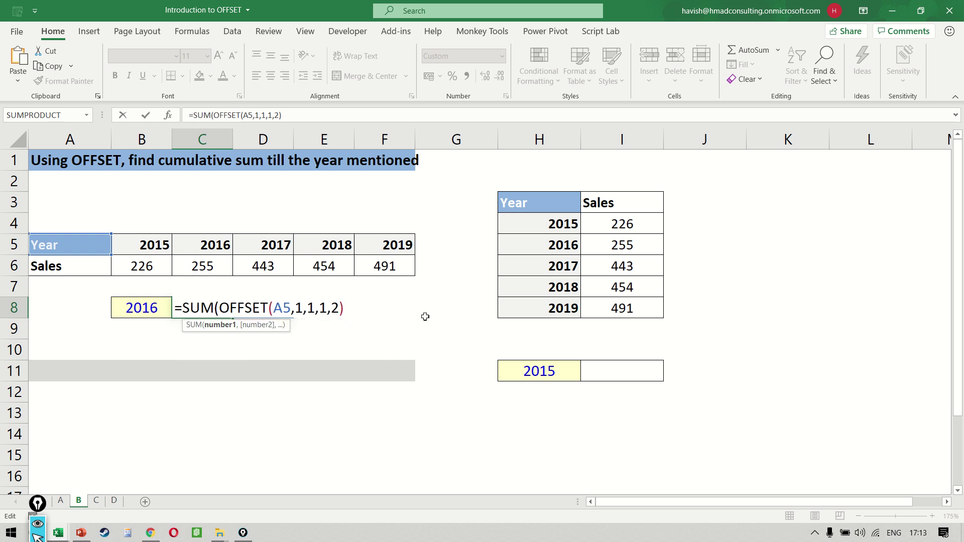
pyautogui.write(')')
pyautogui.press('Return')
pyautogui.press('Up')
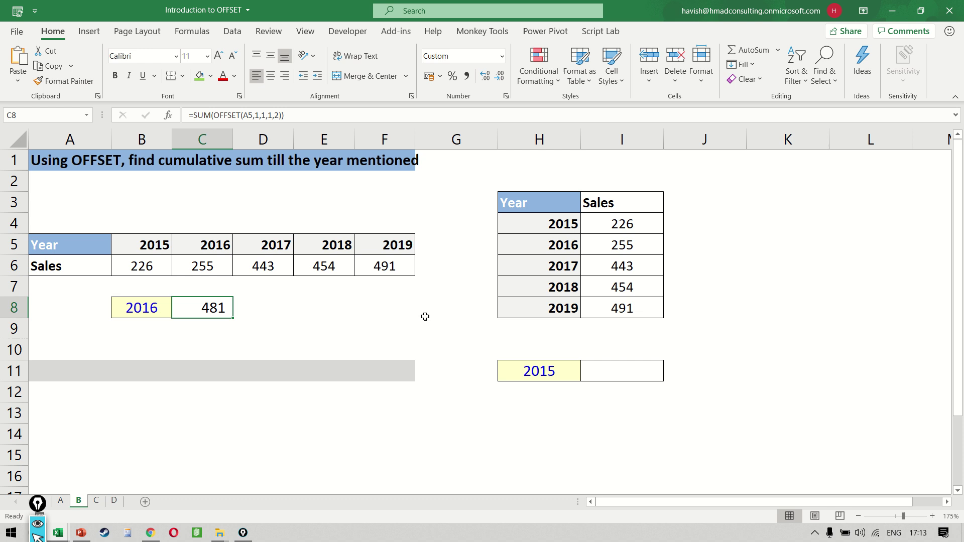
# Step: Set the OFFSET width in C8 to 5 and select the sales in B6:F6 to compare their sum
pyautogui.press('F2')
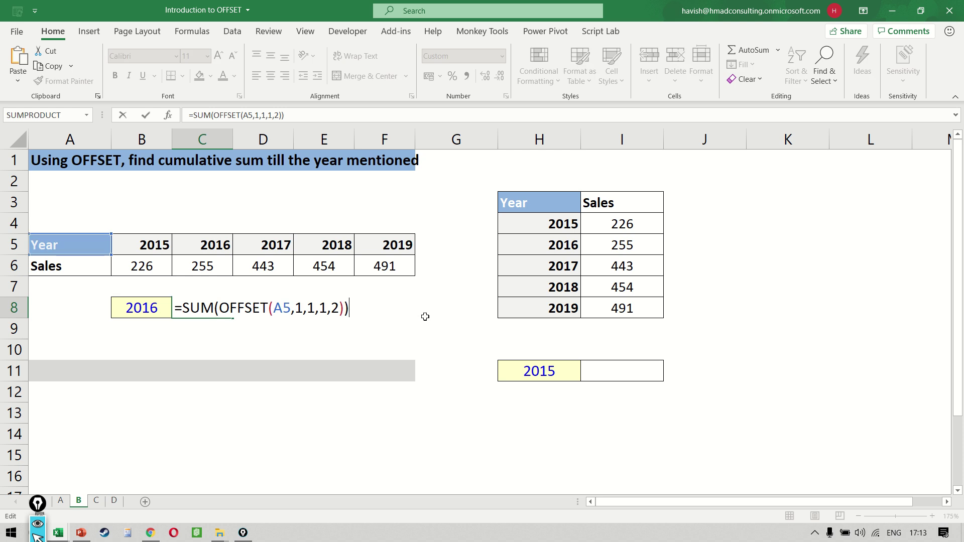
pyautogui.press('Left')
pyautogui.press('Left')
pyautogui.press('BackSpace')
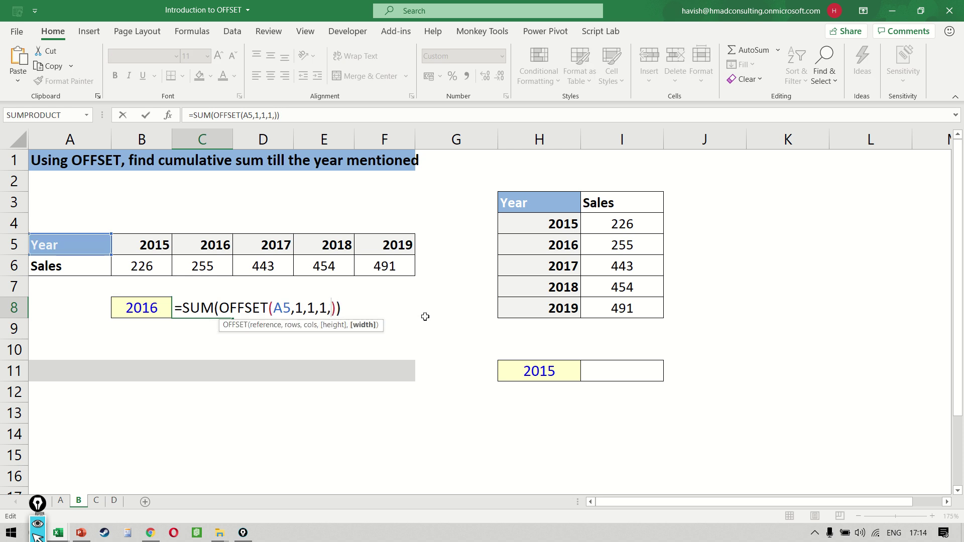
pyautogui.press('Return')
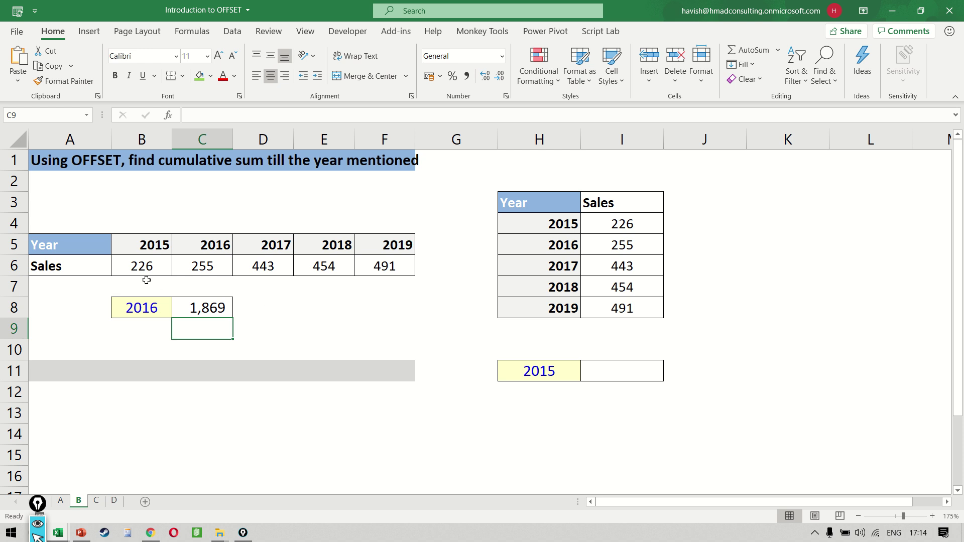
pyautogui.moveTo(141, 264); pyautogui.dragTo(407, 257)
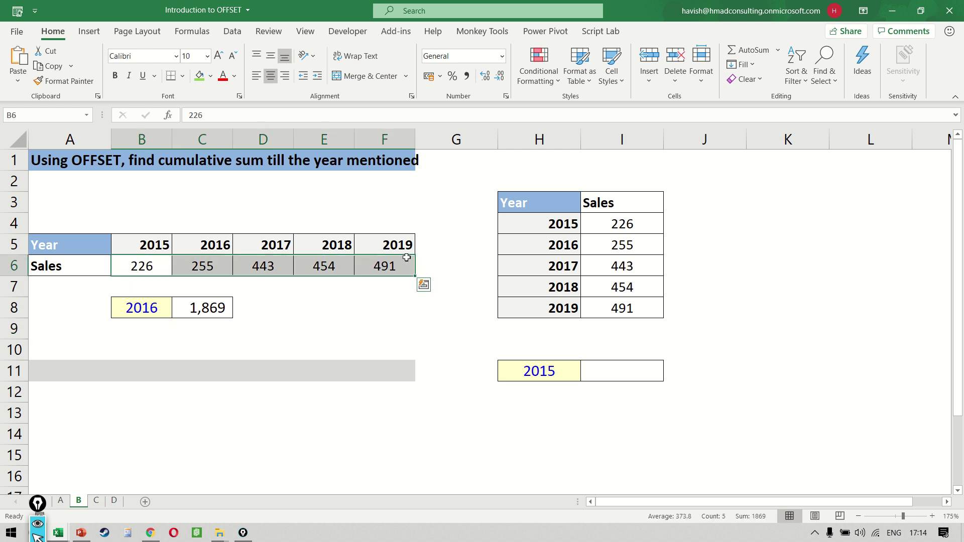
# Step: Replace the fixed OFFSET width in C8 with MATCH(B8,B5:F5,0) so that the summed range follows the selected year
pyautogui.press('Down')
pyautogui.press('Down')
pyautogui.press('Right')
pyautogui.press('F2')
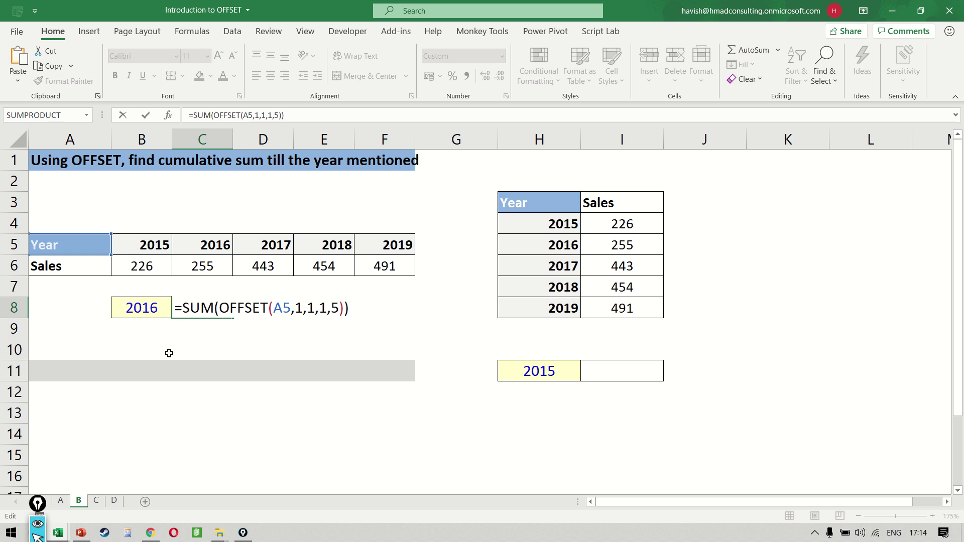
pyautogui.press('Left')
pyautogui.press('Left')
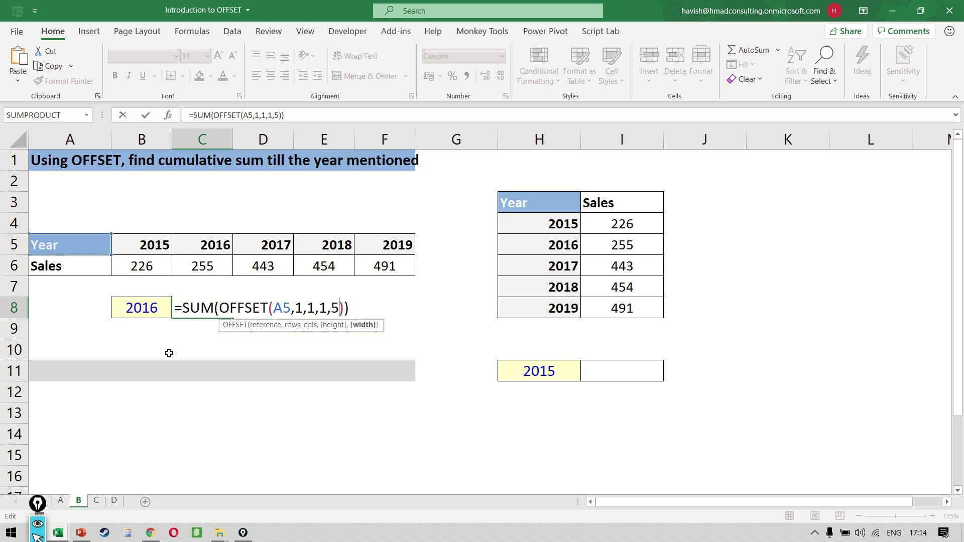
pyautogui.hotkey('shift', 'Left')
pyautogui.write('mat')
pyautogui.press('Tab')
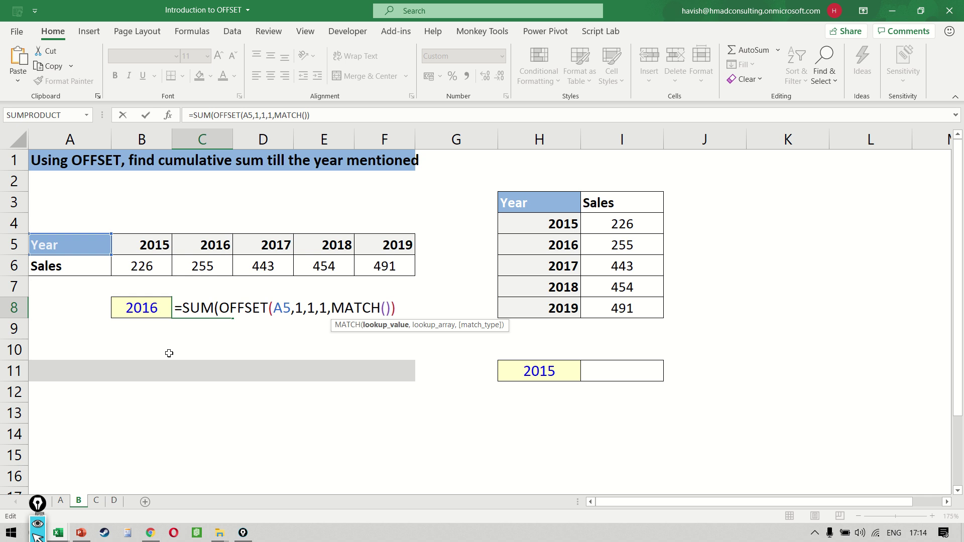
pyautogui.click(138, 309)
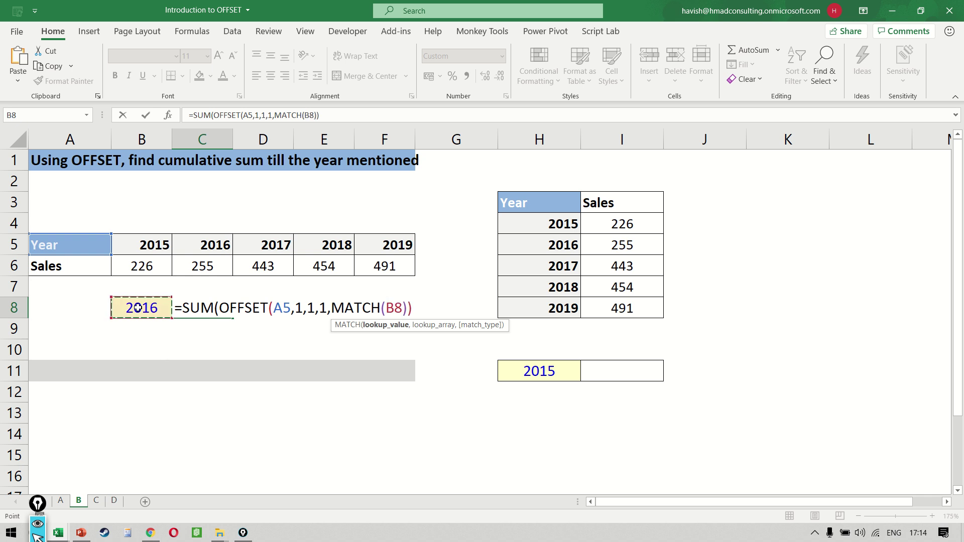
pyautogui.write(',')
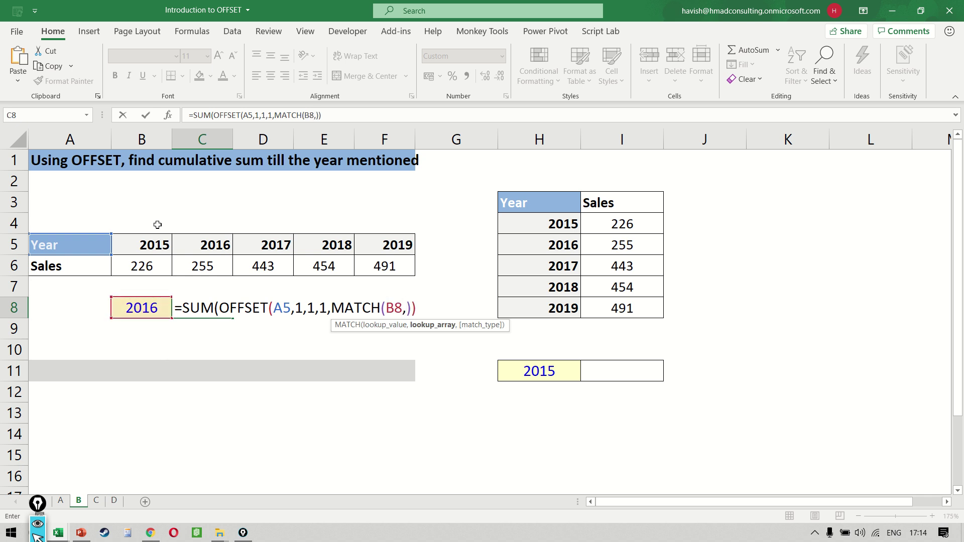
pyautogui.click(162, 245)
pyautogui.moveTo(162, 245); pyautogui.dragTo(407, 244)
pyautogui.write(',0)')
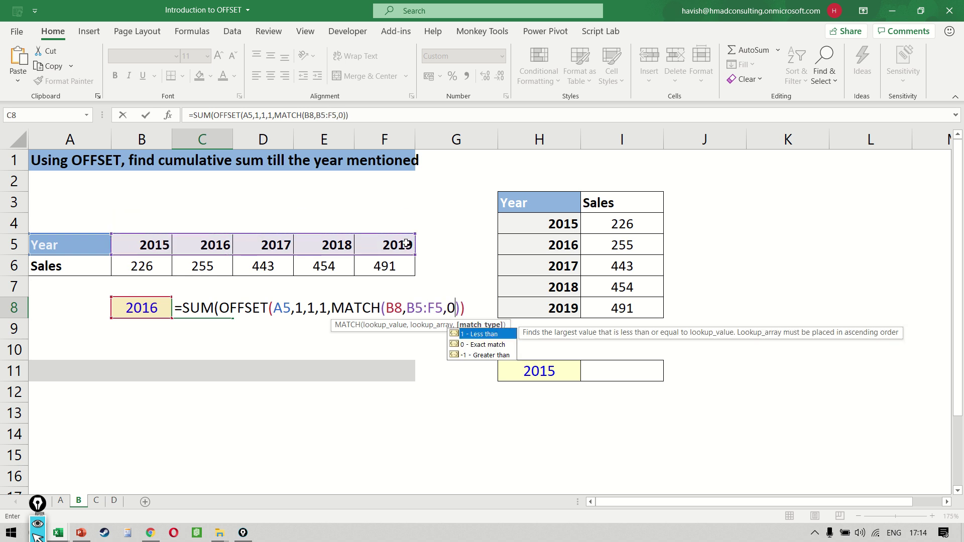
pyautogui.press('Return')
# Step: Choose 2015 in the year selector in B8 to test the cumulative sum in C8
pyautogui.press('Up')
pyautogui.press('Left')
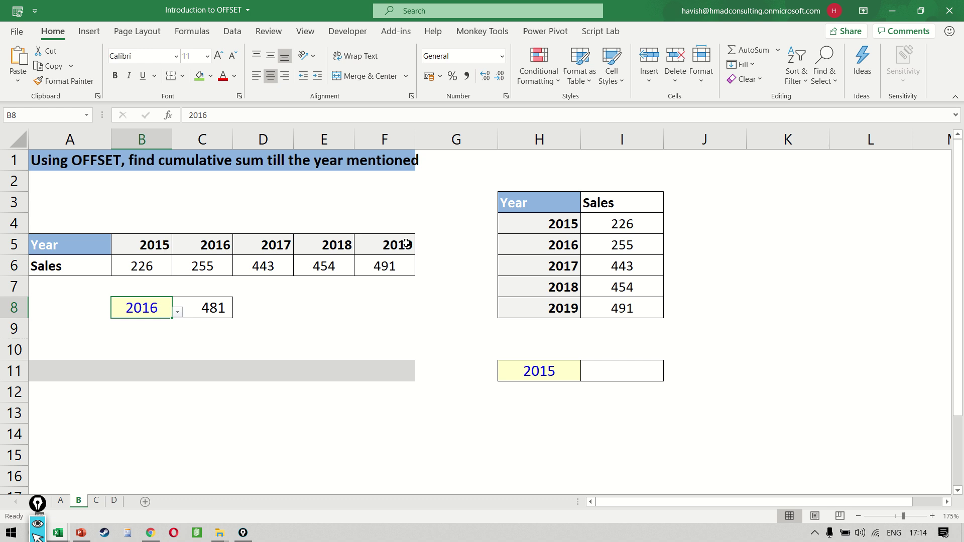
pyautogui.hotkey('alt', 'Down')
pyautogui.press('Up')
pyautogui.press('Return')
pyautogui.press('Right')
pyautogui.press('Left')
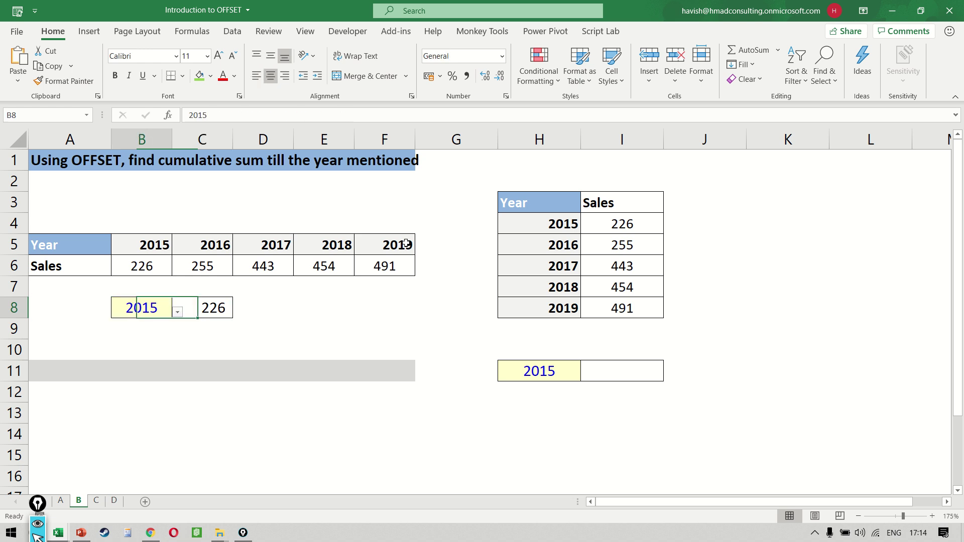
# Step: Choose 2016 in the year selector in B8 and select B6:C6 to compare their sum with C8
pyautogui.hotkey('alt', 'Down')
pyautogui.press('Down')
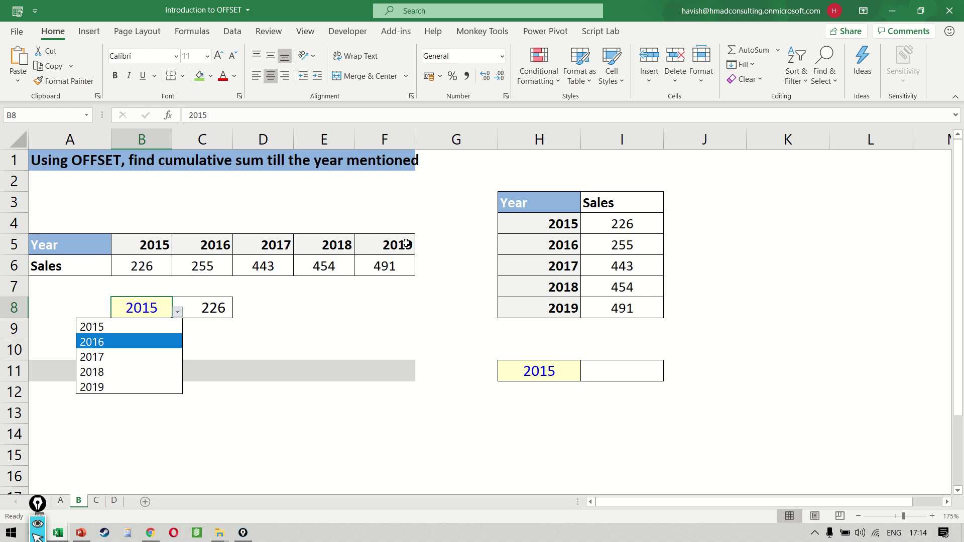
pyautogui.press('Return')
pyautogui.press('Up')
pyautogui.press('Up')
pyautogui.press('Right')
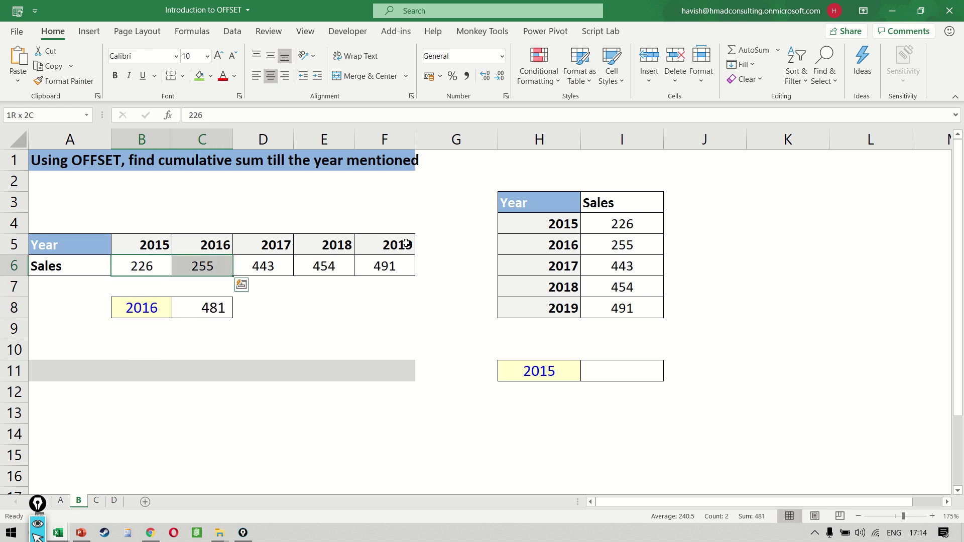
# Step: Examine the reference, rows, cols and height arguments of the OFFSET formula in C8
pyautogui.press('Down')
pyautogui.press('Down')
pyautogui.press('F2')
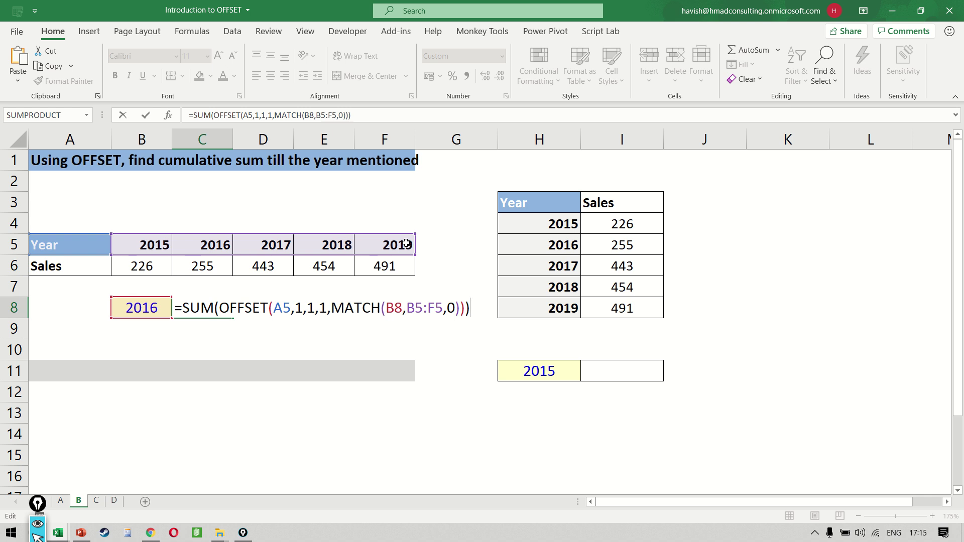
pyautogui.press('Home')
pyautogui.press('Right')
pyautogui.press('Right')
pyautogui.press('Right')
pyautogui.press('Right')
pyautogui.press('Right')
pyautogui.press('Right')
pyautogui.press('Right')
pyautogui.press('Right')
pyautogui.press('Right')
pyautogui.press('Right')
pyautogui.press('Right')
pyautogui.press('Right')
pyautogui.press('Right')
pyautogui.press('Right')
pyautogui.press('Right')
pyautogui.press('Right')
pyautogui.press('Right')
pyautogui.press('Right')
pyautogui.press('Left')
pyautogui.press('Left')
pyautogui.press('Left')
pyautogui.press('Left')
pyautogui.press('Left')
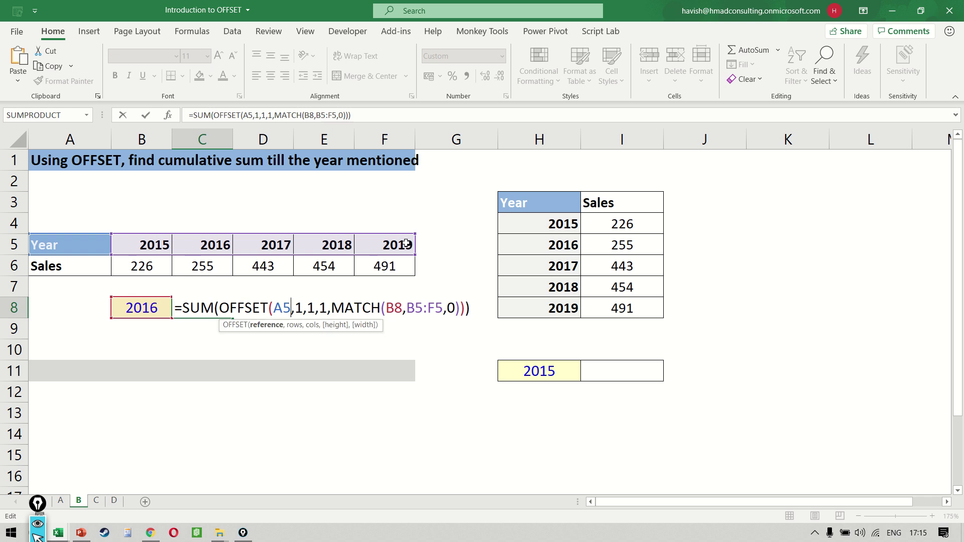
pyautogui.hotkey('shift', 'Left')
pyautogui.hotkey('shift', 'Left')
pyautogui.press('Right')
pyautogui.press('Right')
pyautogui.press('Right')
pyautogui.press('Right')
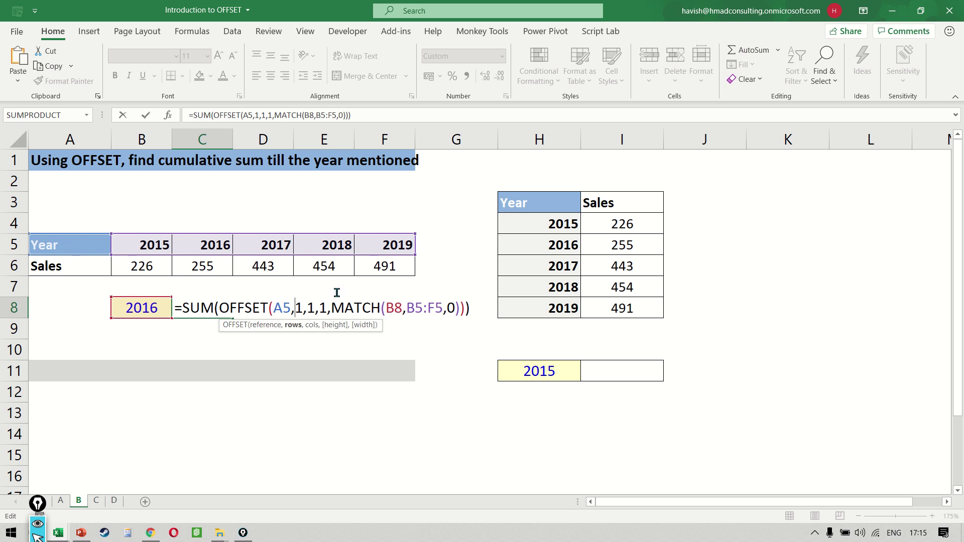
pyautogui.hotkey('shift', 'Right')
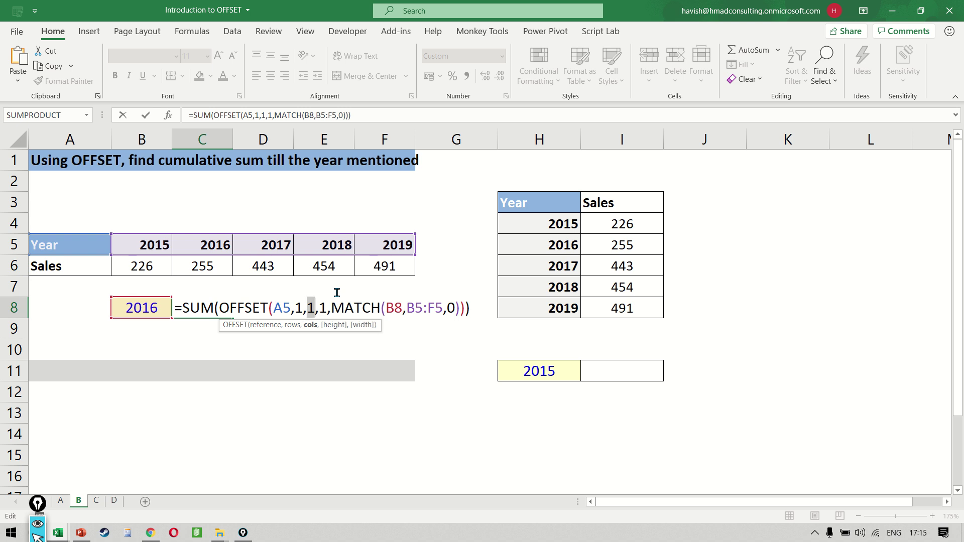
pyautogui.press('Right')
pyautogui.press('Right')
pyautogui.hotkey('shift', 'Right')
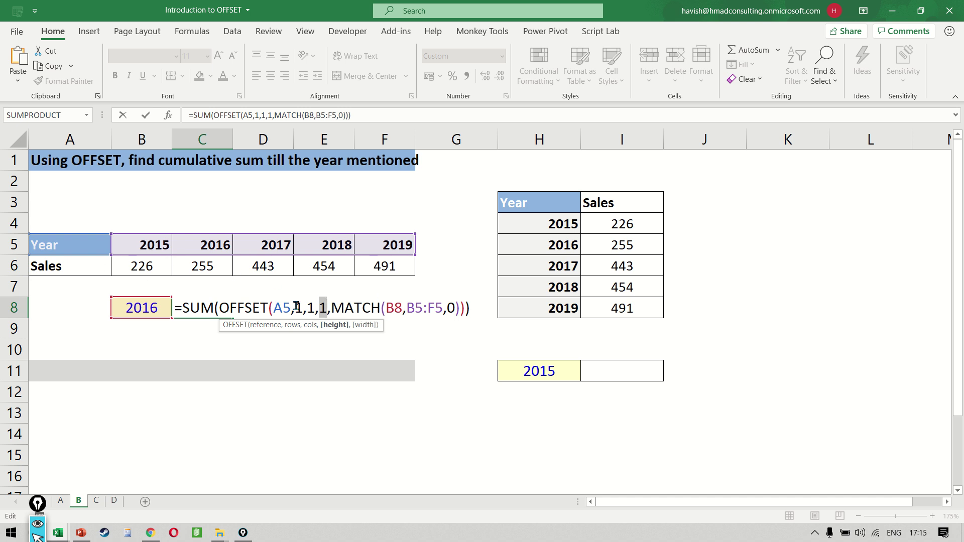
# Step: Highlight the MATCH function that supplies the width argument in C8, and close the formula without changing it
pyautogui.click(336, 306)
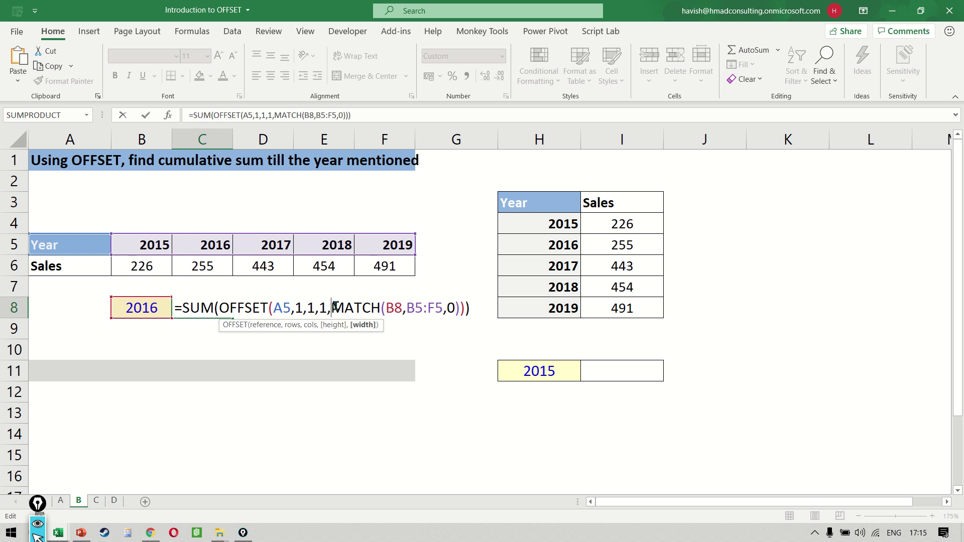
pyautogui.hotkey('shift', 'End')
pyautogui.hotkey('shift', 'Left')
pyautogui.hotkey('shift', 'Left')
pyautogui.hotkey('shift', 'Left')
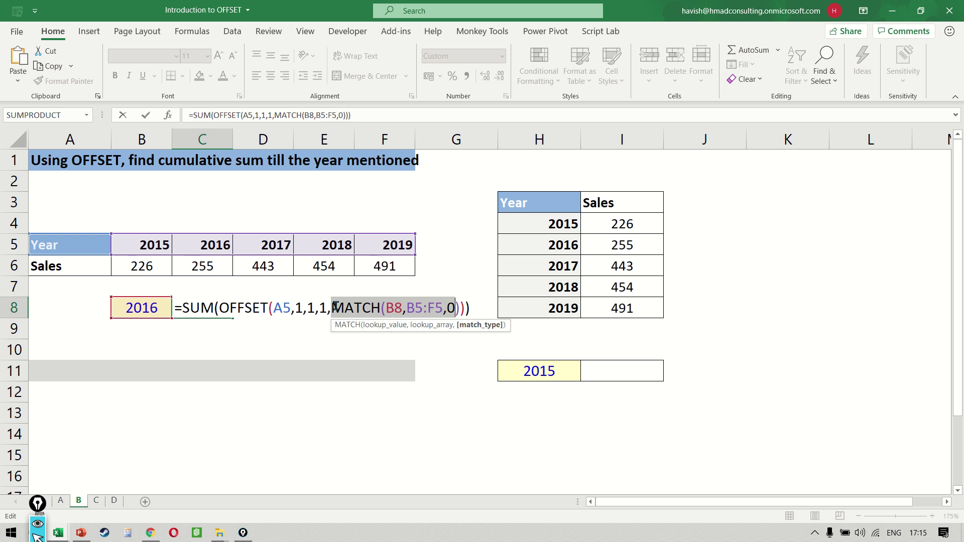
pyautogui.press('Return')
# Step: Examine the empty result cell I11 and select the vertical Year and Sales table in H3:I8
pyautogui.press('Right')
pyautogui.press('Right')
pyautogui.press('Right')
pyautogui.press('Down')
pyautogui.press('Right')
pyautogui.press('Right')
pyautogui.press('Down')
pyautogui.press('Right')
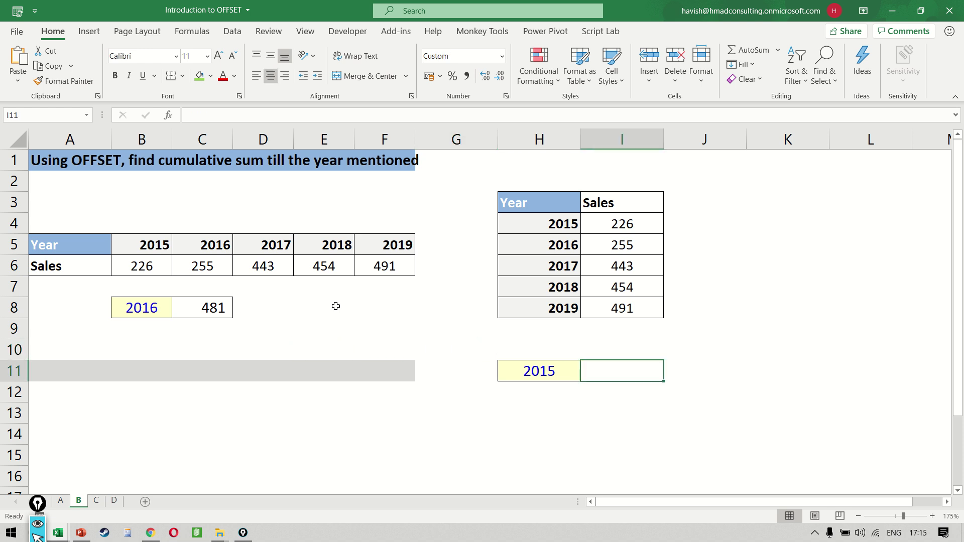
pyautogui.press('Up')
pyautogui.press('Up')
pyautogui.press('Up')
pyautogui.press('Up')
pyautogui.press('Left')
pyautogui.press('Up')
pyautogui.press('Up')
pyautogui.press('Up')
pyautogui.press('Up')
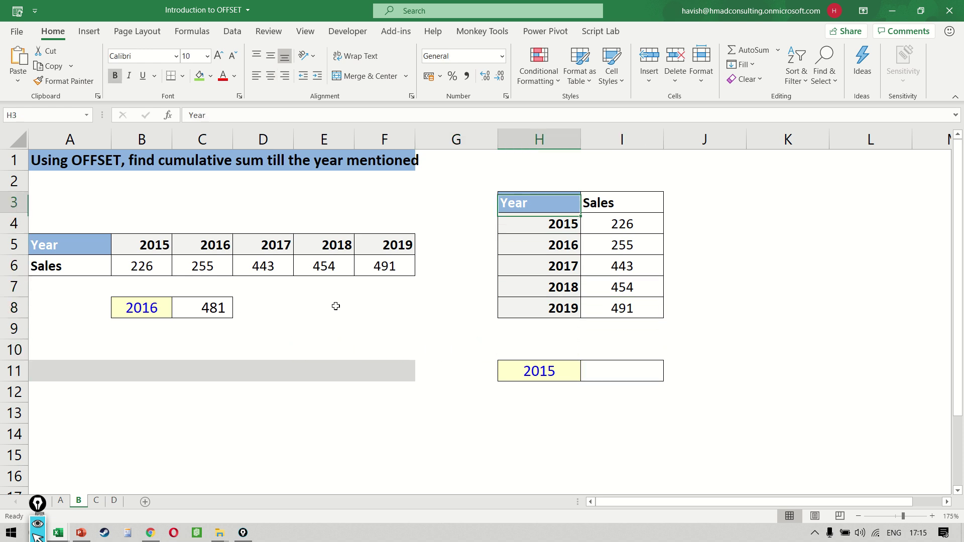
pyautogui.hotkey('ctrl', 'a')
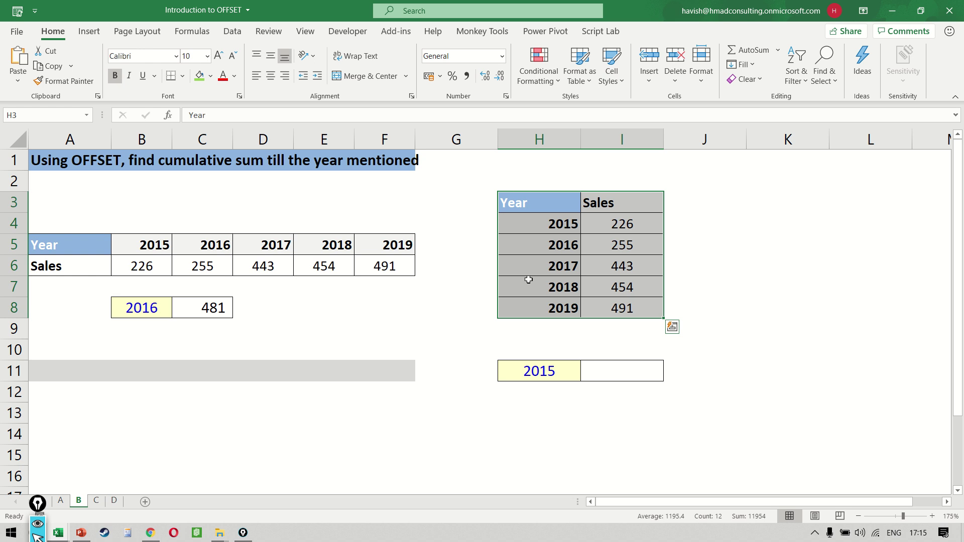
pyautogui.click(643, 378)
pyautogui.write('=')
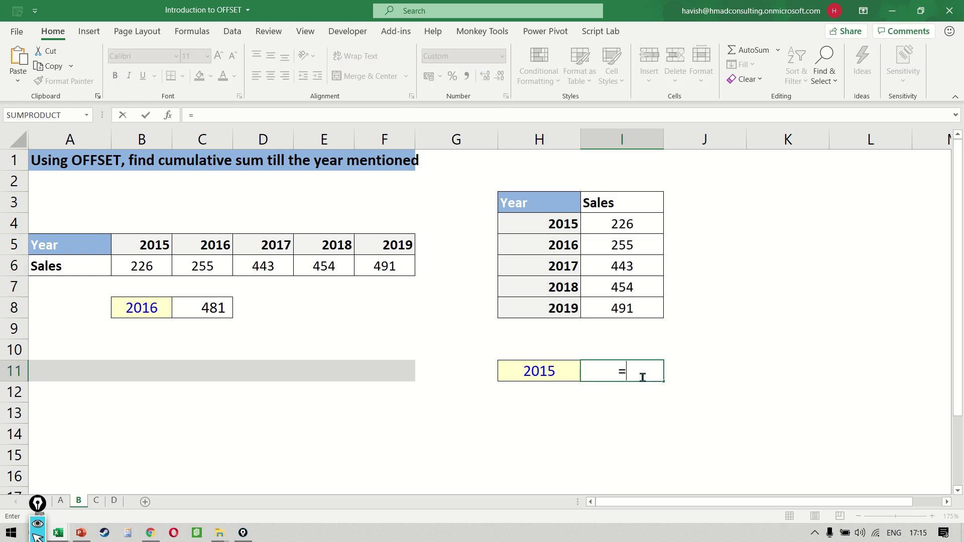
pyautogui.write('sum')
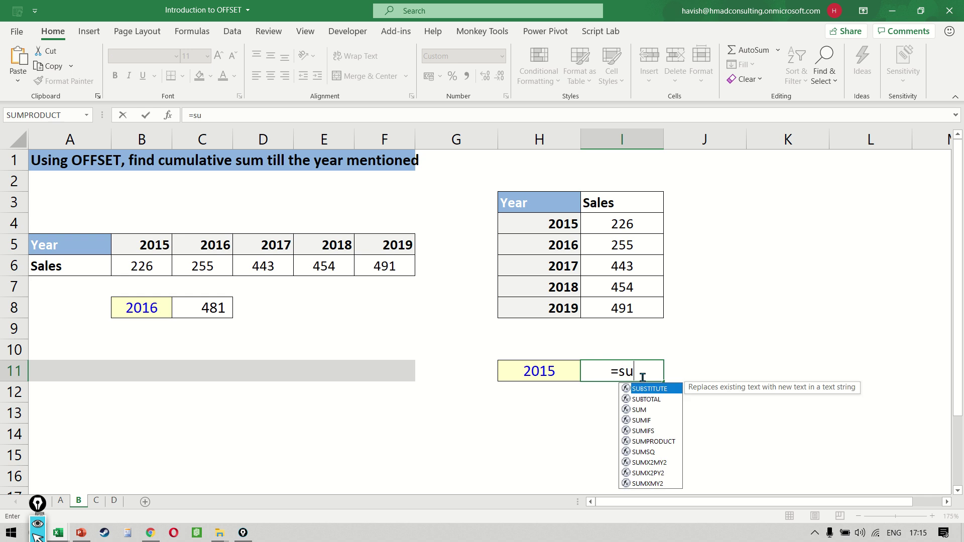
pyautogui.press('Tab')
pyautogui.write('off')
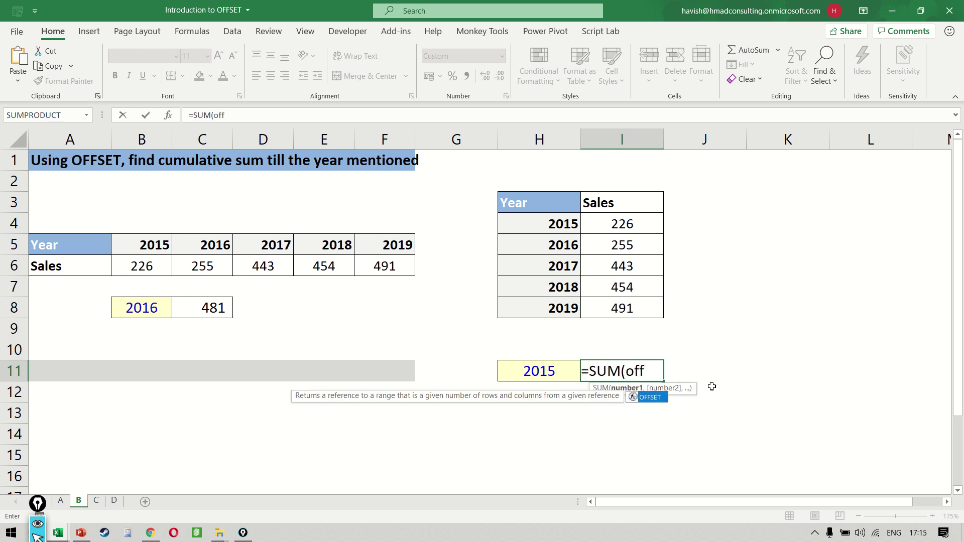
pyautogui.press('Tab')
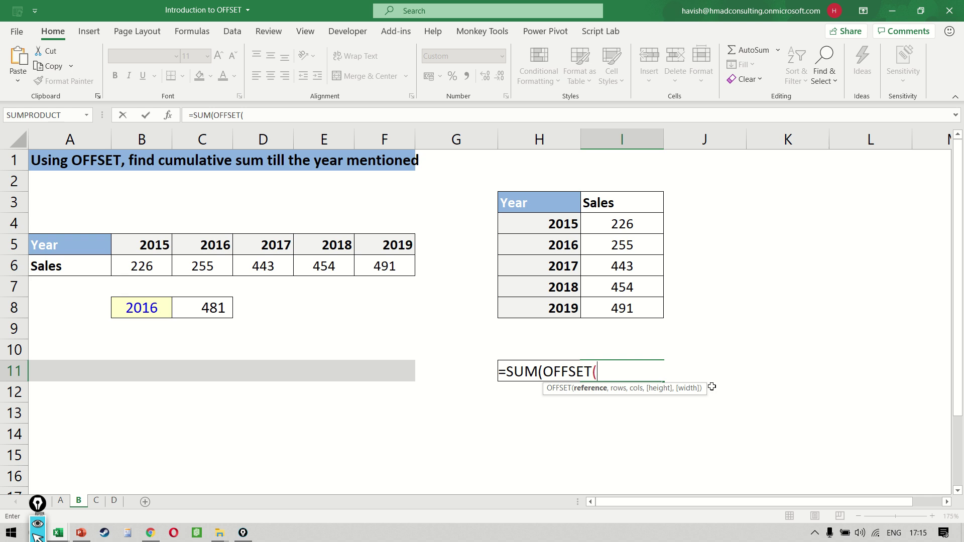
pyautogui.press('Escape')
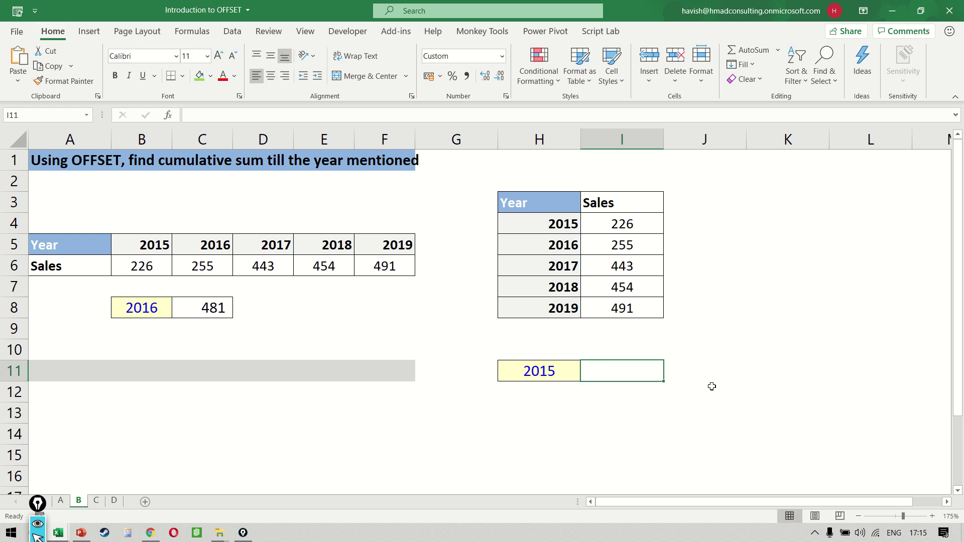
# Step: Begin a SUM formula in I11 around an OFFSET that references H3 with 1 row and 1 column
pyautogui.write('=sum')
pyautogui.press('Tab')
pyautogui.write('of')
pyautogui.press('Tab')
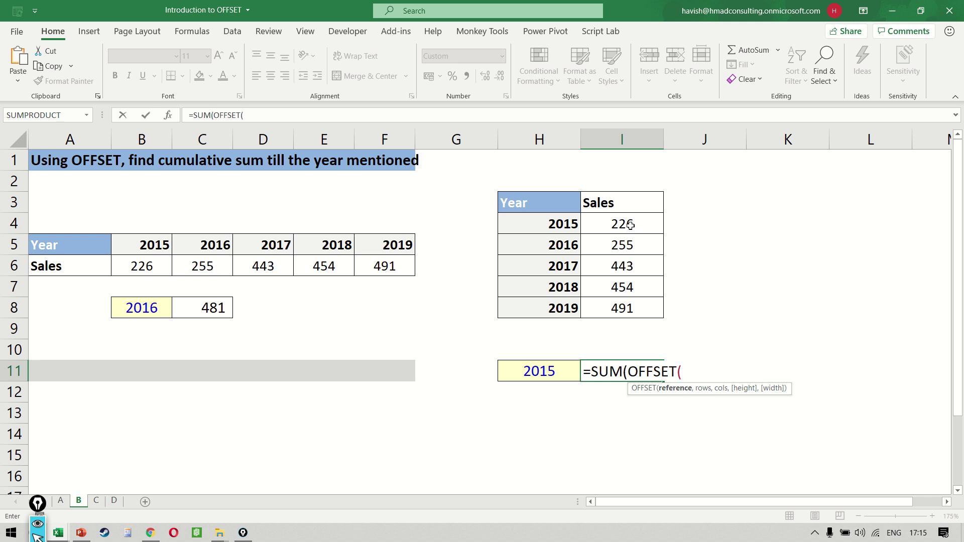
pyautogui.click(564, 203)
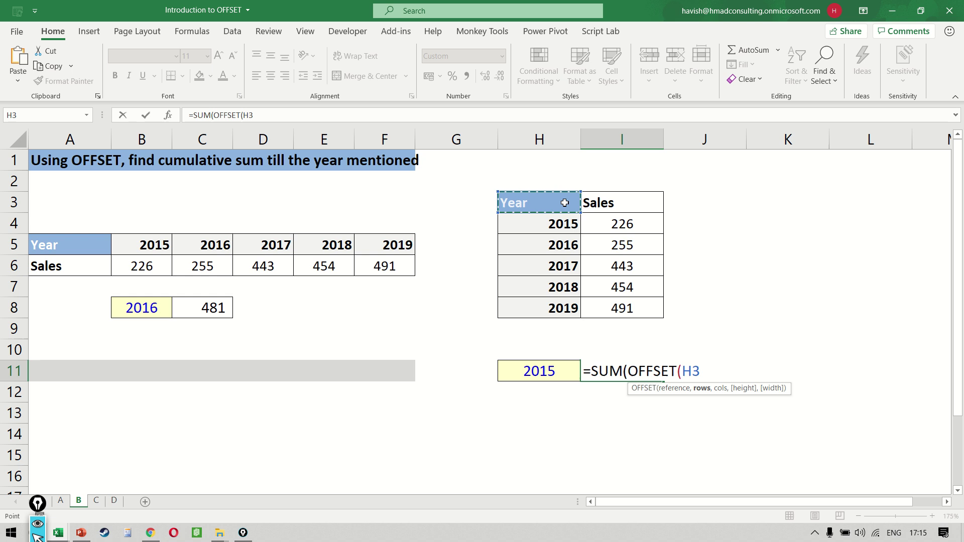
pyautogui.write(',1,1,')
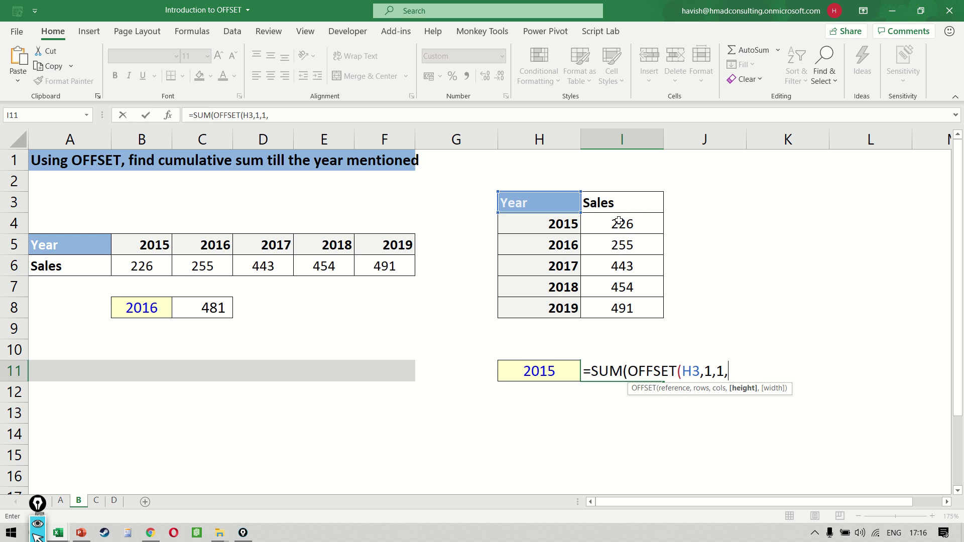
# Step: Complete the I11 formula with MATCH(H11,H4:H8,0) as the height and 1 as the width, accepting the closing-parenthesis correction
pyautogui.write('ma')
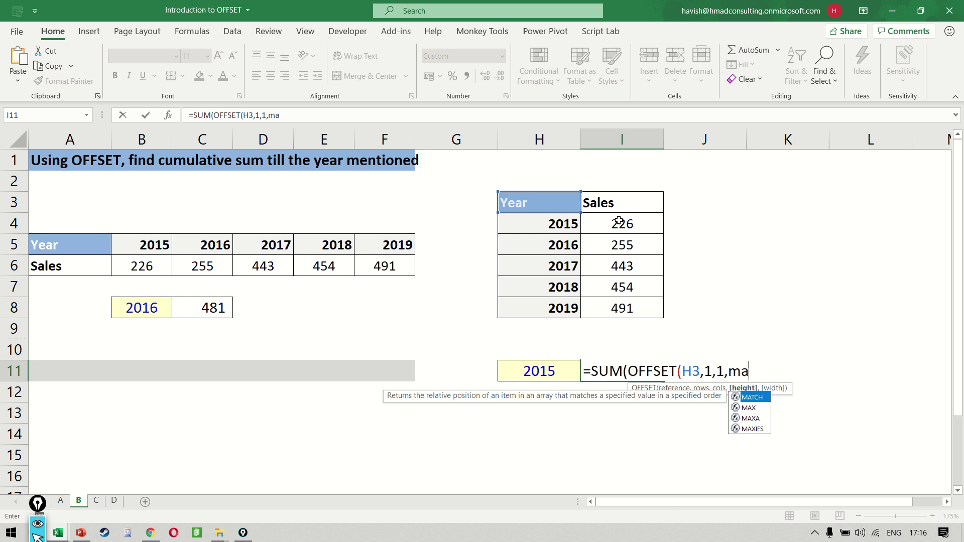
pyautogui.press('Tab')
pyautogui.click(571, 371)
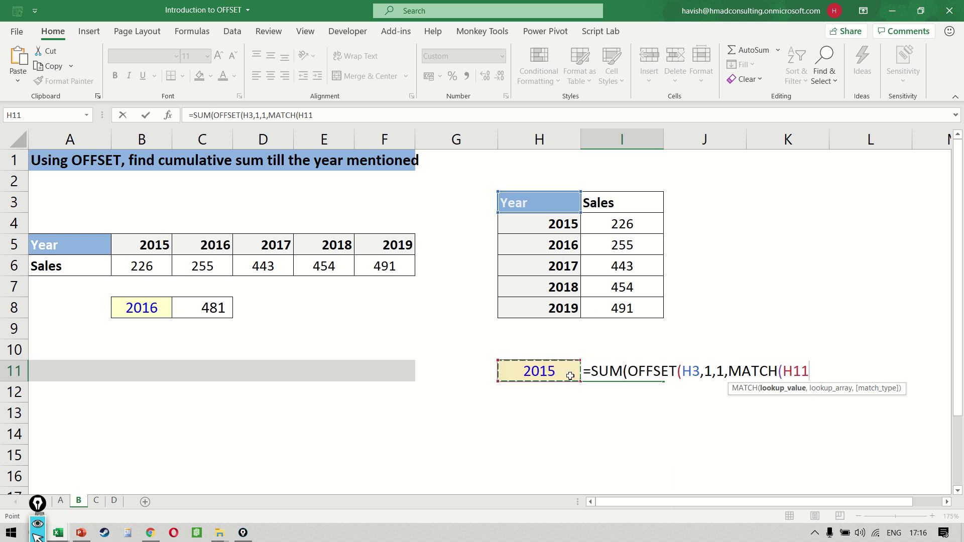
pyautogui.write(',')
pyautogui.moveTo(535, 216); pyautogui.dragTo(537, 305)
pyautogui.write(',0),')
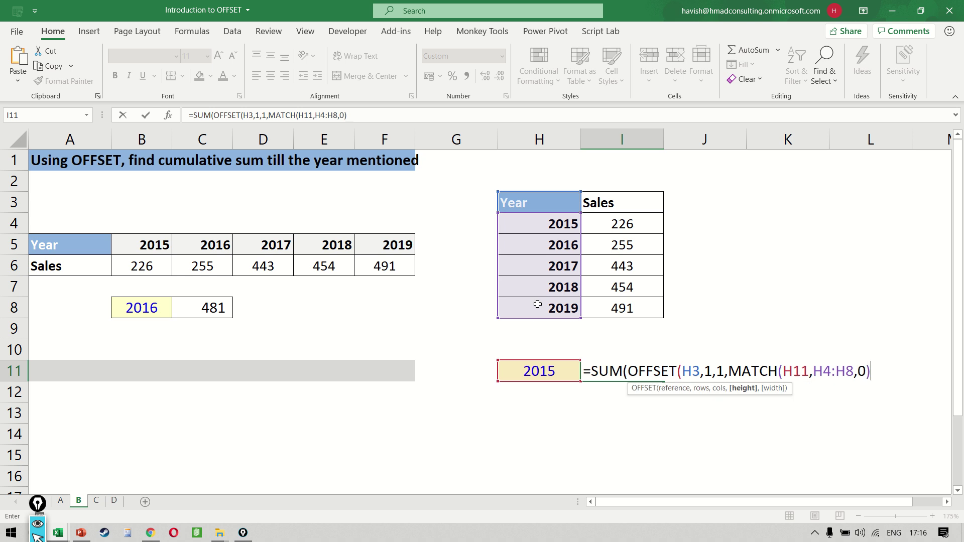
pyautogui.write('1')
pyautogui.press('Return')
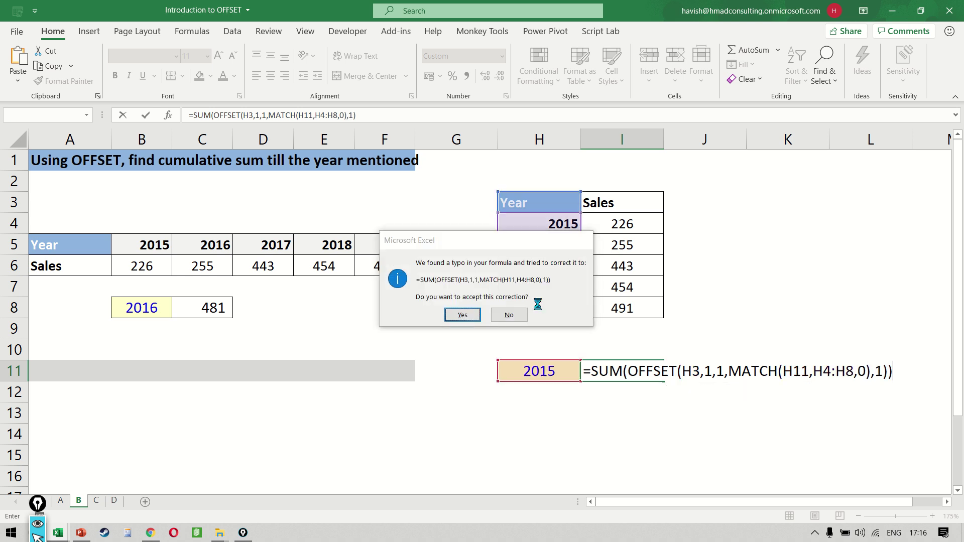
pyautogui.press('Return')
# Step: Choose 2016 in the year selector in H11
pyautogui.press('Left')
pyautogui.press('Down')
pyautogui.press('Down')
pyautogui.press('Down')
pyautogui.press('Down')
pyautogui.press('Down')
pyautogui.press('Down')
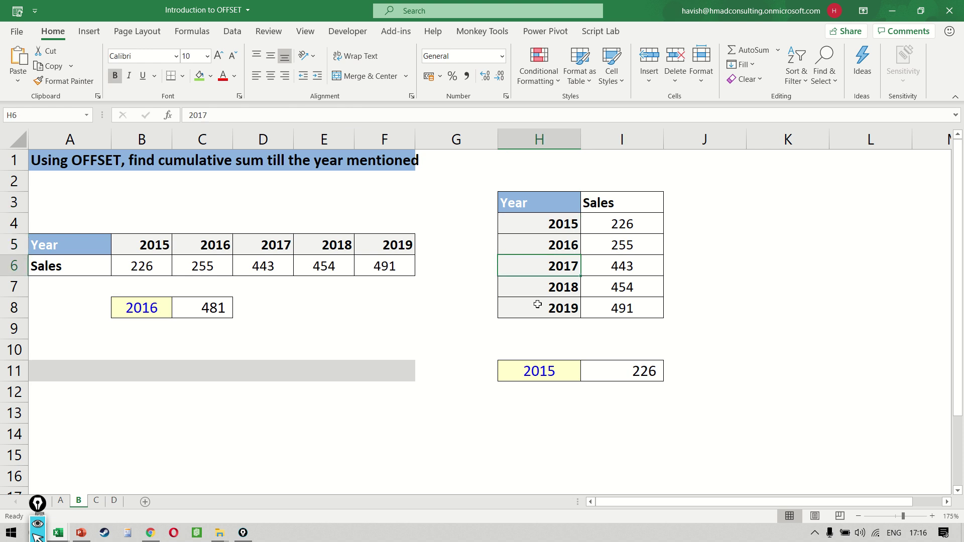
pyautogui.hotkey('alt', 'Down')
pyautogui.press('Down')
pyautogui.press('Return')
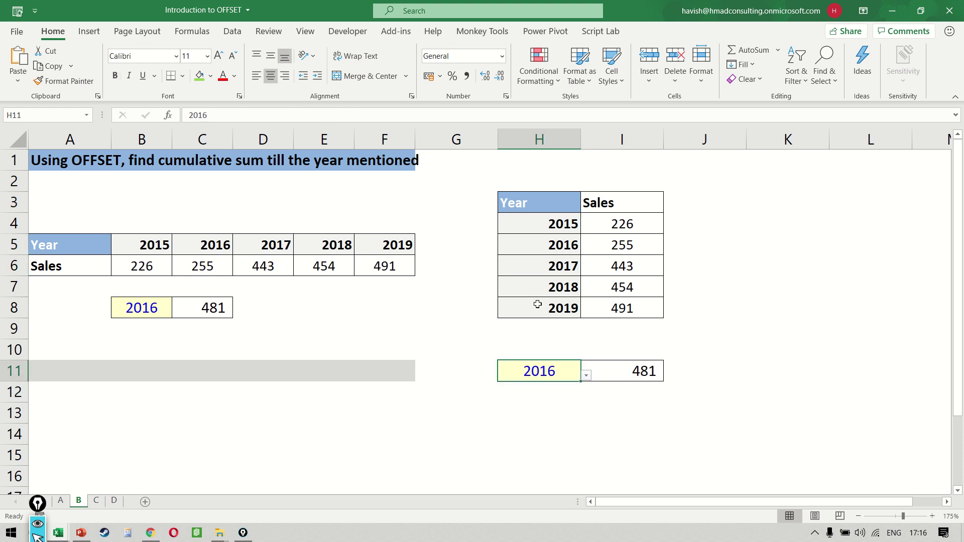
# Step: Choose 2019 in the year selector in H11
pyautogui.hotkey('alt', 'Down')
pyautogui.press('Escape')
pyautogui.press('Down')
pyautogui.press('Down')
pyautogui.press('Up')
pyautogui.press('Up')
pyautogui.hotkey('alt', 'Down')
pyautogui.press('Down')
pyautogui.press('Down')
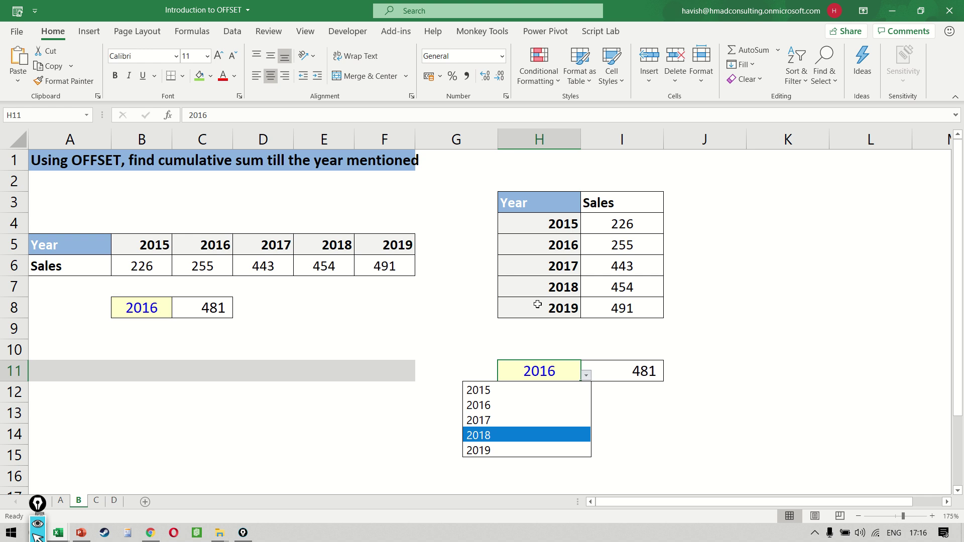
pyautogui.press('Down')
pyautogui.press('Return')
# Step: Examine the ranges referenced by the SUM-OFFSET-MATCH formula in I11 and keep it unchanged
pyautogui.press('Right')
pyautogui.press('F2')
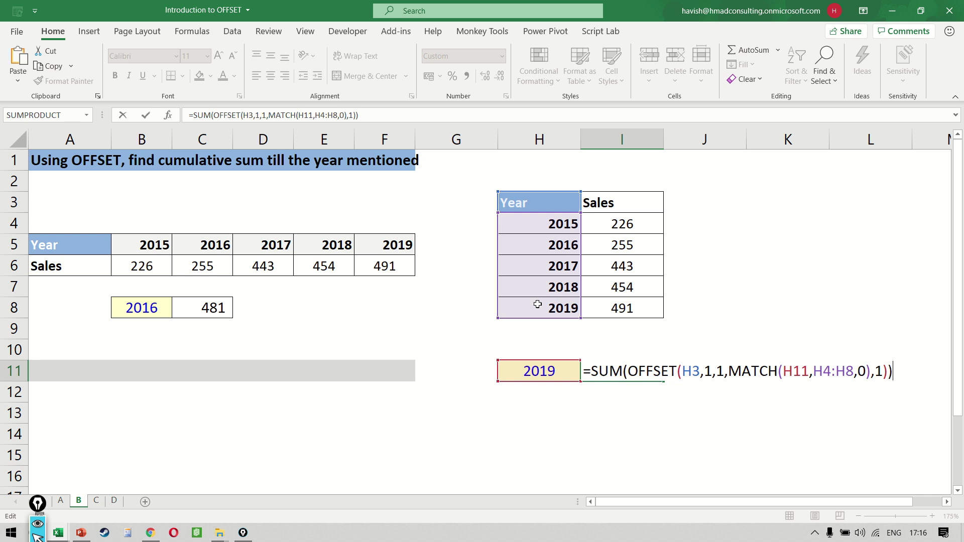
pyautogui.hotkey('ctrl', 'Return')
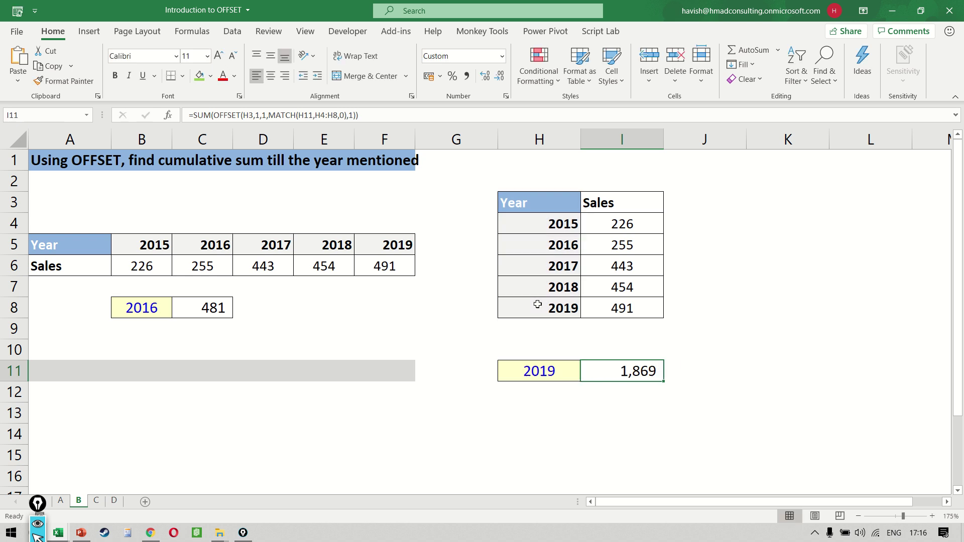
# Step: Switch to sheet C and examine the Select Years cell B3 and the Answer cell E3
pyautogui.hotkey('ctrl', 'pagedown')
pyautogui.click(304, 282)
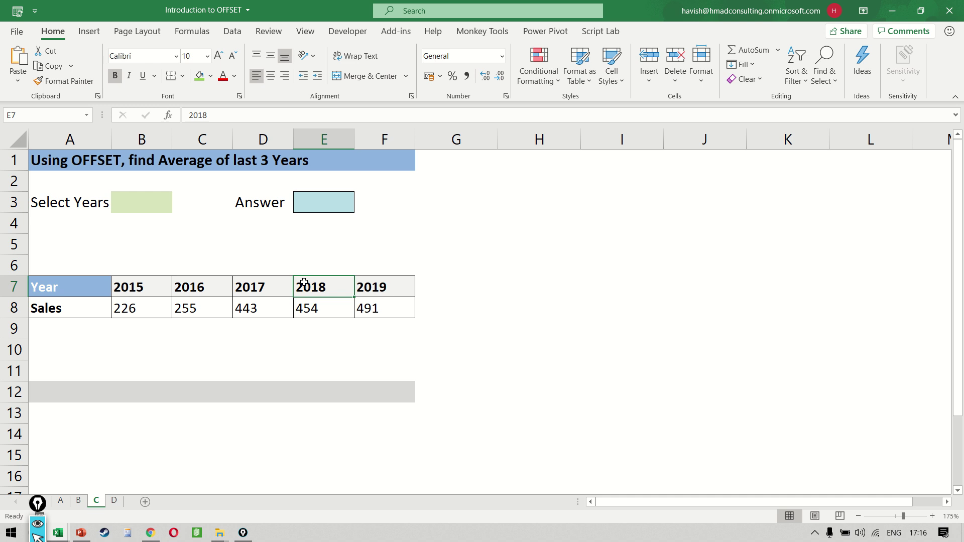
pyautogui.press('Left')
pyautogui.press('Up')
pyautogui.press('Up')
pyautogui.press('Left')
pyautogui.press('Up')
pyautogui.press('Up')
pyautogui.press('Left')
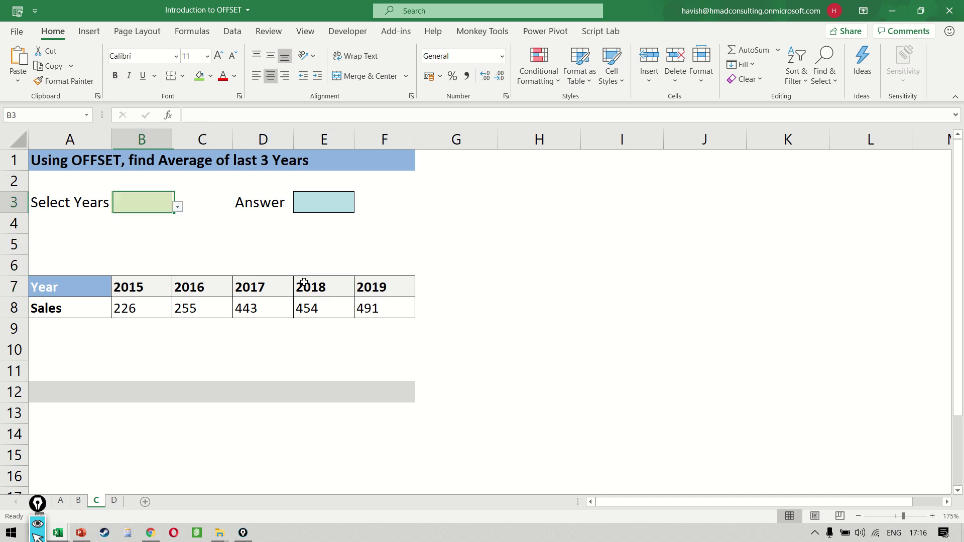
pyautogui.press('Right')
pyautogui.press('Right')
pyautogui.press('Right')
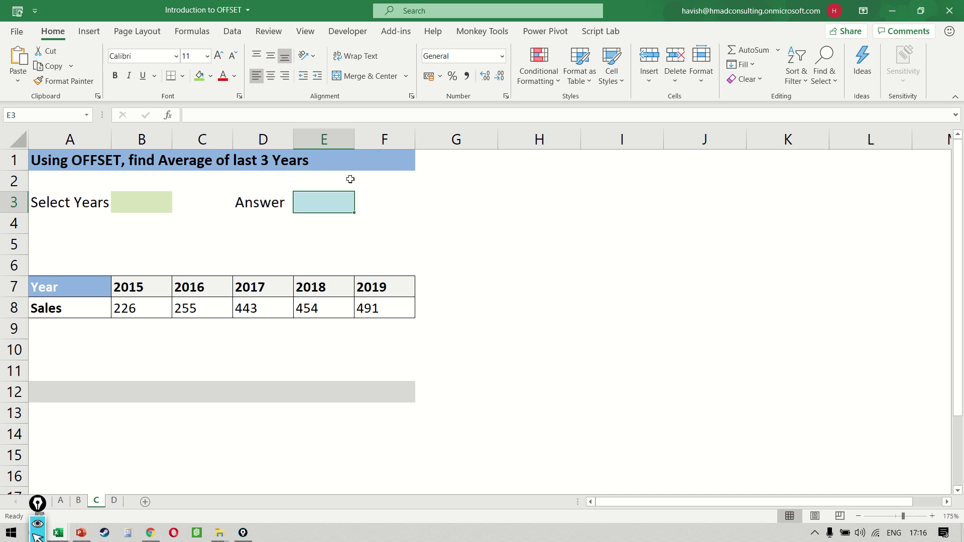
# Step: Merge the Answer cells E3:J3 into one wide cell
pyautogui.hotkey('shift', 'Right')
pyautogui.hotkey('shift', 'Right')
pyautogui.hotkey('shift', 'Right')
pyautogui.hotkey('shift', 'Right')
pyautogui.hotkey('shift', 'Right')
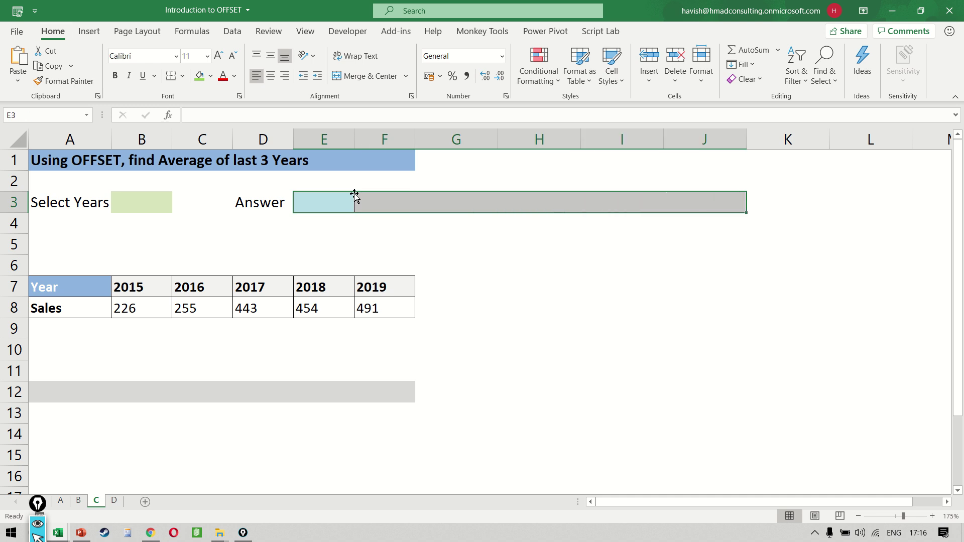
pyautogui.hotkey('alt', 'h')
pyautogui.press('h')
pyautogui.press('Escape')
pyautogui.hotkey('alt', 'h')
pyautogui.press('m')
pyautogui.press('c')
# Step: Examine the year and sales data in B7:F8 and return to the merged Answer cell
pyautogui.press('Down')
pyautogui.press('Left')
pyautogui.press('Left')
pyautogui.press('Left')
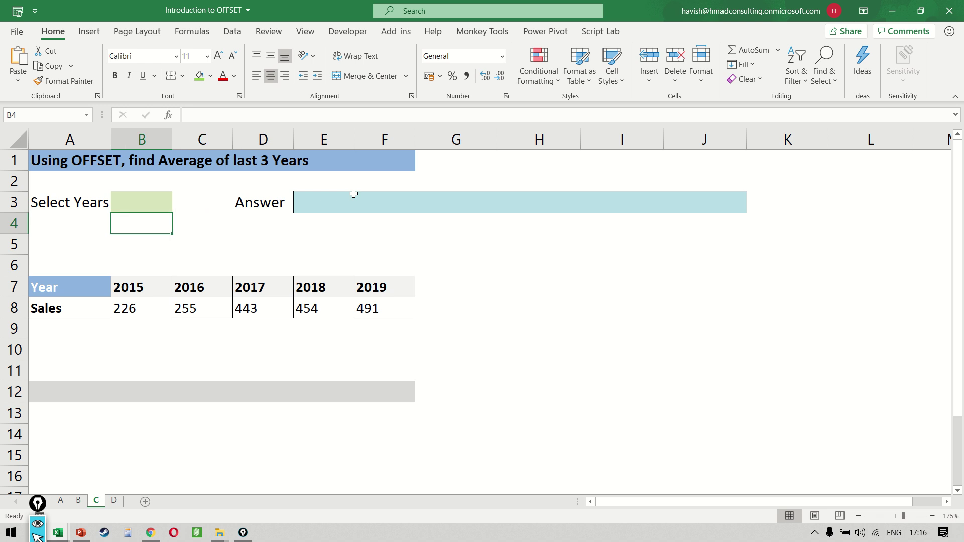
pyautogui.press('Down')
pyautogui.press('Down')
pyautogui.press('Down')
pyautogui.press('Down')
pyautogui.hotkey('shift', 'Up')
pyautogui.hotkey('shift', 'Right')
pyautogui.hotkey('shift', 'Right')
pyautogui.hotkey('shift', 'Right')
pyautogui.hotkey('shift', 'Right')
pyautogui.press('Down')
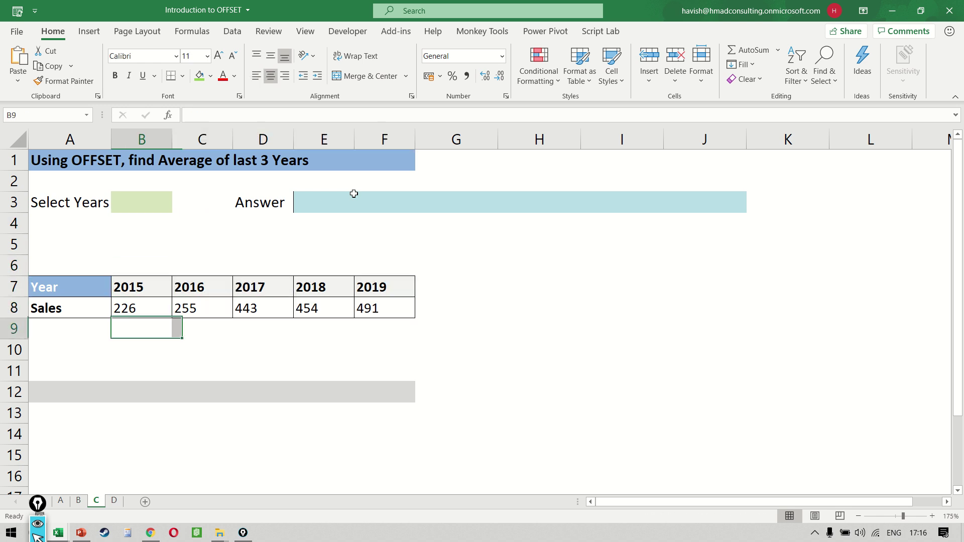
pyautogui.press('Up')
pyautogui.press('Up')
pyautogui.hotkey('shift', 'Down')
pyautogui.hotkey('shift', 'Right')
pyautogui.hotkey('shift', 'Right')
pyautogui.hotkey('shift', 'Right')
pyautogui.hotkey('shift', 'Right')
pyautogui.press('Up')
pyautogui.press('Right')
pyautogui.press('Up')
pyautogui.press('Up')
pyautogui.press('Right')
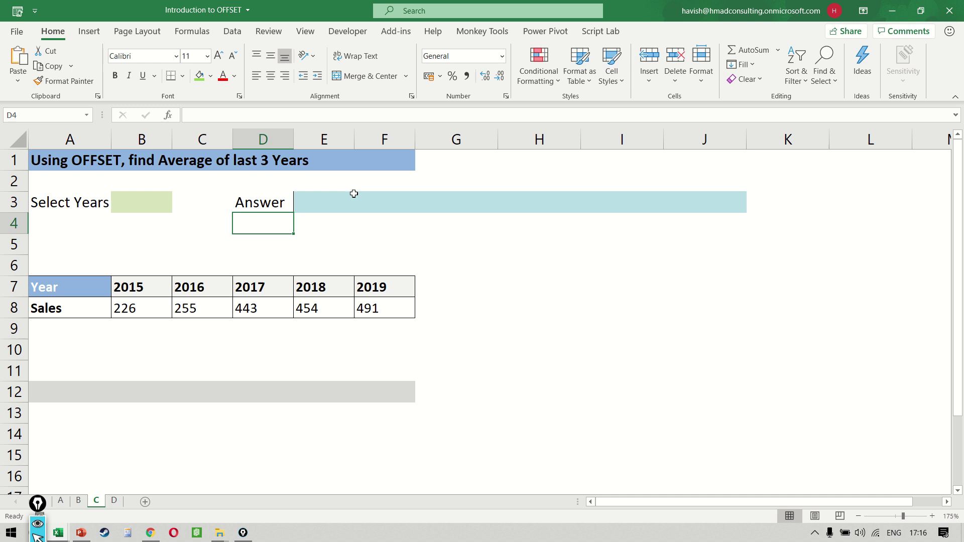
pyautogui.press('Up')
pyautogui.press('Right')
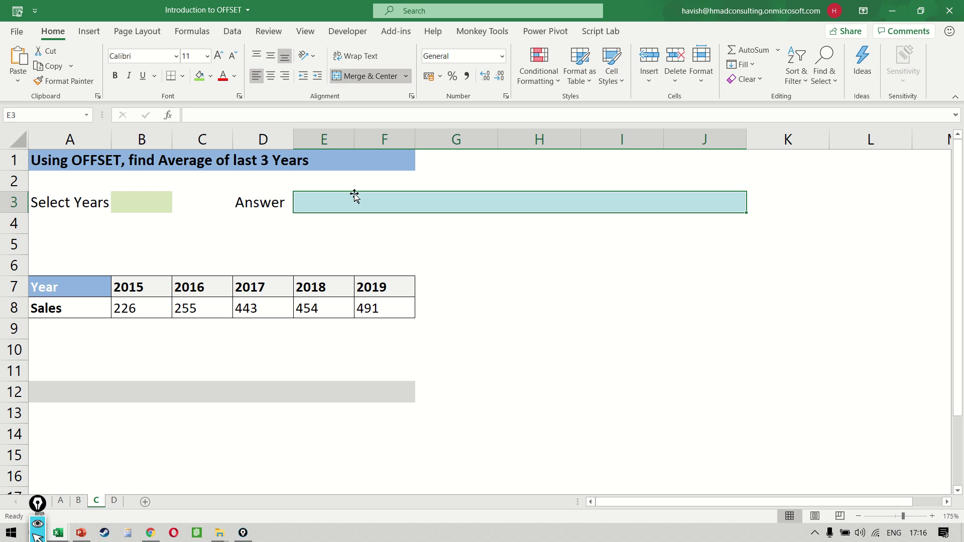
# Step: Delete row 1 containing the title about the average of the last 3 years
pyautogui.click(197, 164)
pyautogui.hotkey('shift', 'space')
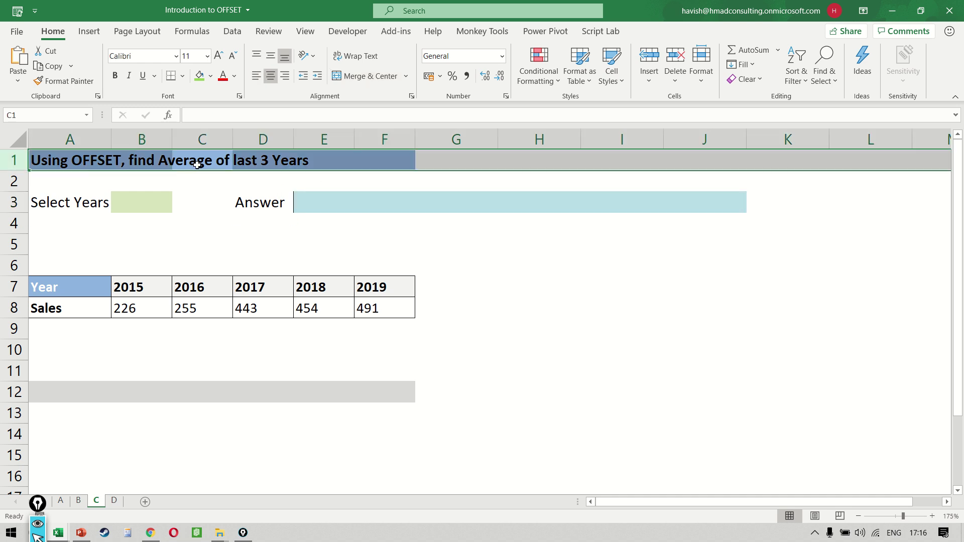
pyautogui.hotkey('ctrl', '-')
# Step: Enter 5 in the Select Years cell B2
pyautogui.press('Down')
pyautogui.press('Down')
pyautogui.press('Right')
pyautogui.press('Right')
pyautogui.press('Up')
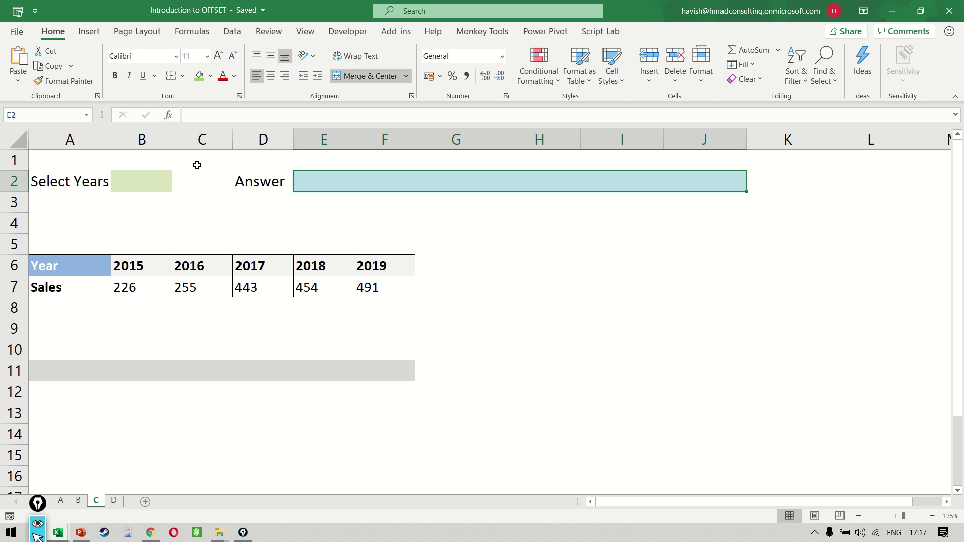
pyautogui.press('Left')
pyautogui.press('Left')
pyautogui.press('Left')
pyautogui.write('5')
pyautogui.press('Return')
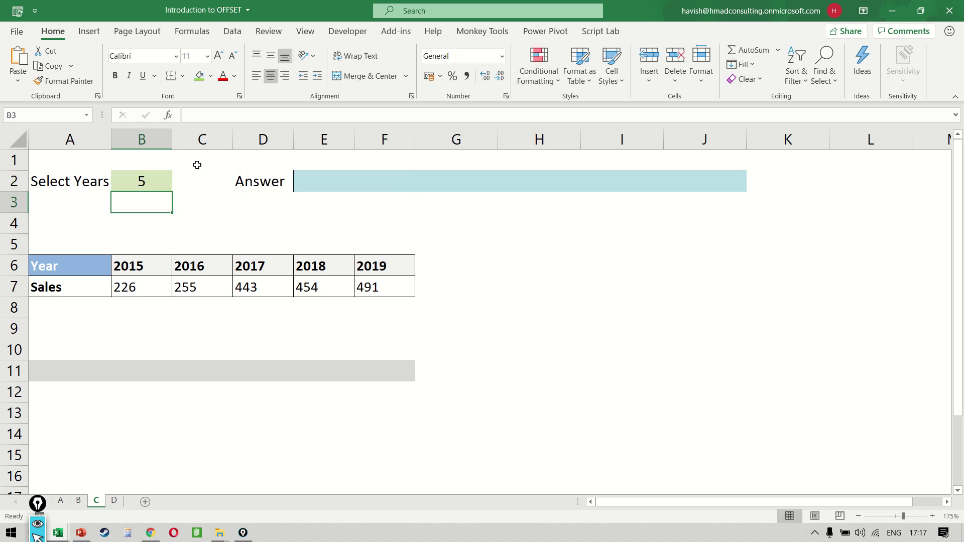
# Step: Begin an AVERAGE formula in the Answer cell E2 around an OFFSET that references A6 with 1 row and 1 column
pyautogui.press('Up')
pyautogui.press('Right')
pyautogui.press('Right')
pyautogui.press('Right')
pyautogui.write('=')
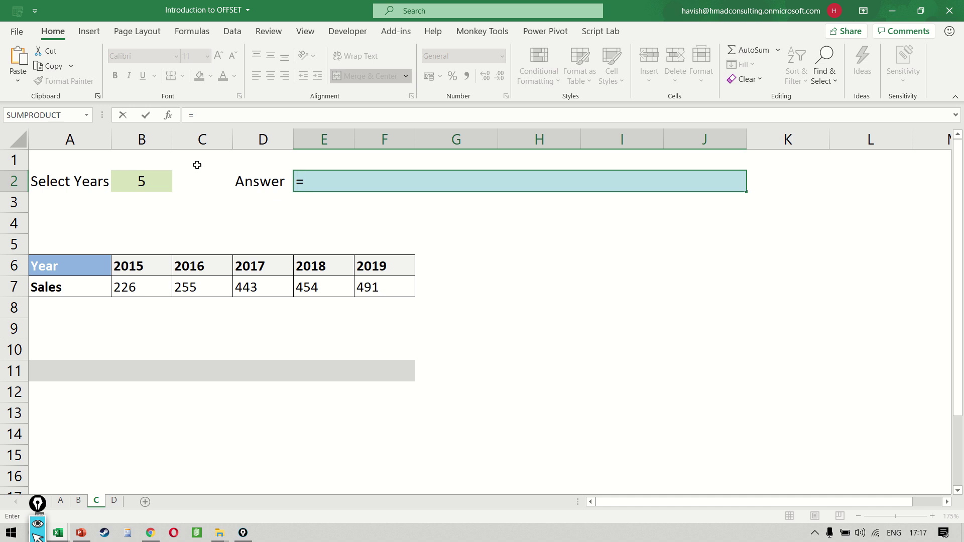
pyautogui.write('av')
pyautogui.press('Tab')
pyautogui.write('off')
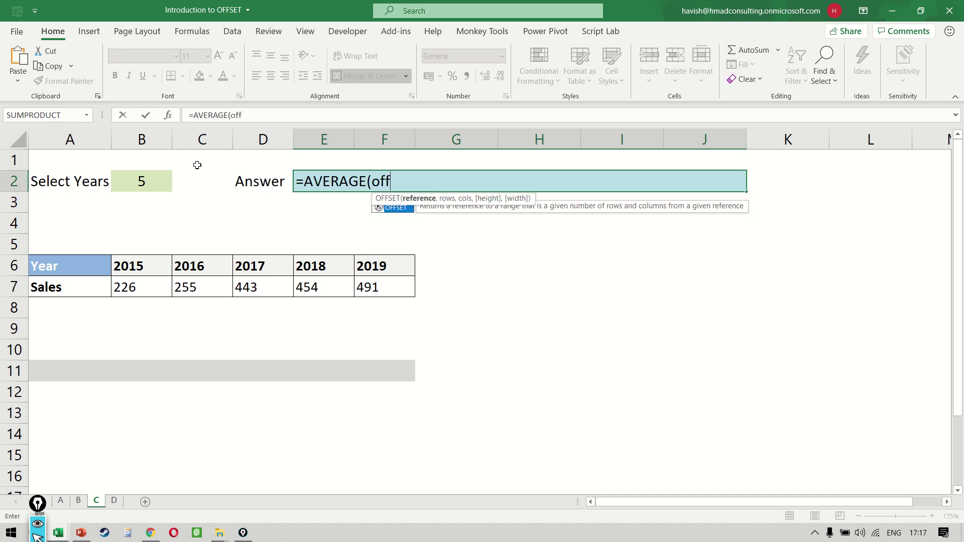
pyautogui.press('Tab')
pyautogui.press('Left')
pyautogui.press('Left')
pyautogui.press('Down')
pyautogui.press('Left')
pyautogui.press('Down')
pyautogui.press('Down')
pyautogui.press('Left')
pyautogui.press('Down')
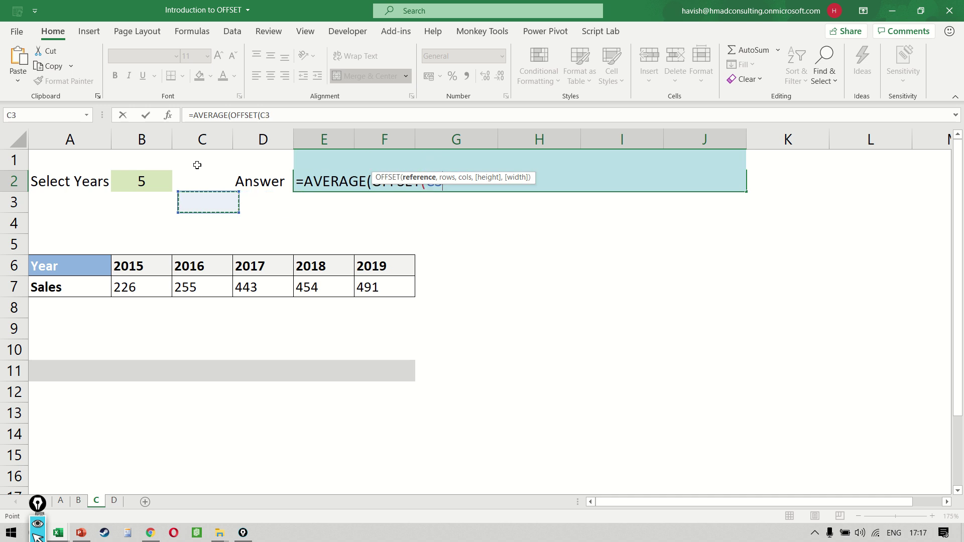
pyautogui.write(',1,1,')
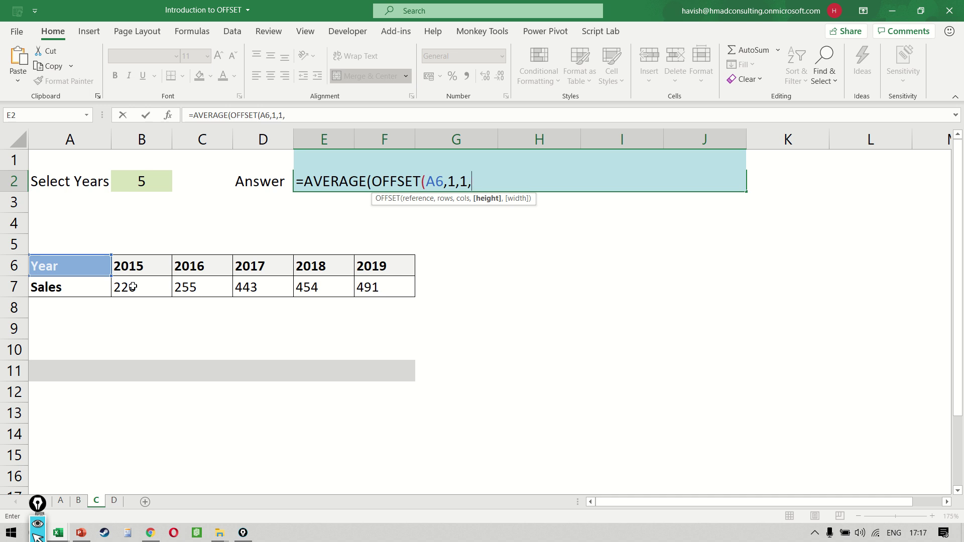
# Step: Complete the E2 formula with height 1 and B2 as the width, accepting the closing-parenthesis correction
pyautogui.write('1,')
pyautogui.click(128, 179)
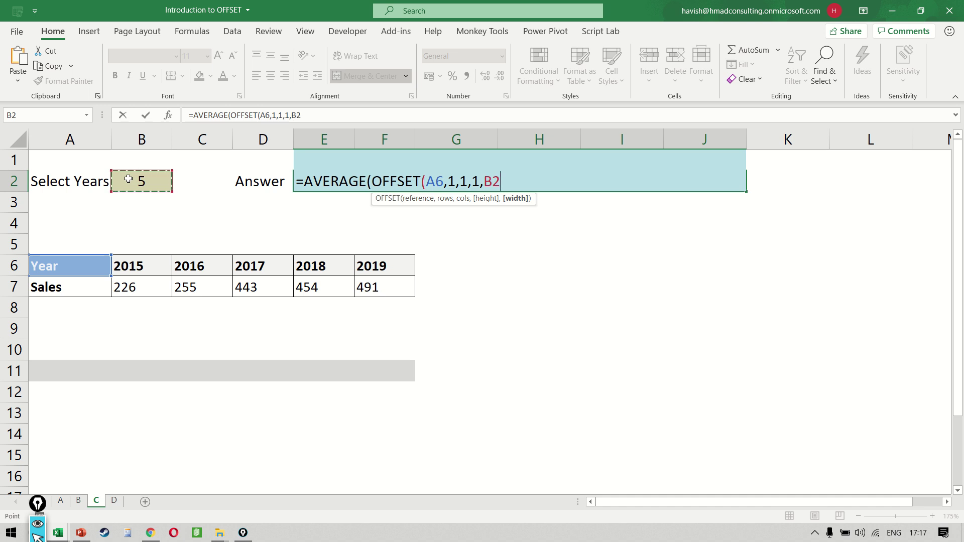
pyautogui.write(')')
pyautogui.press('Return')
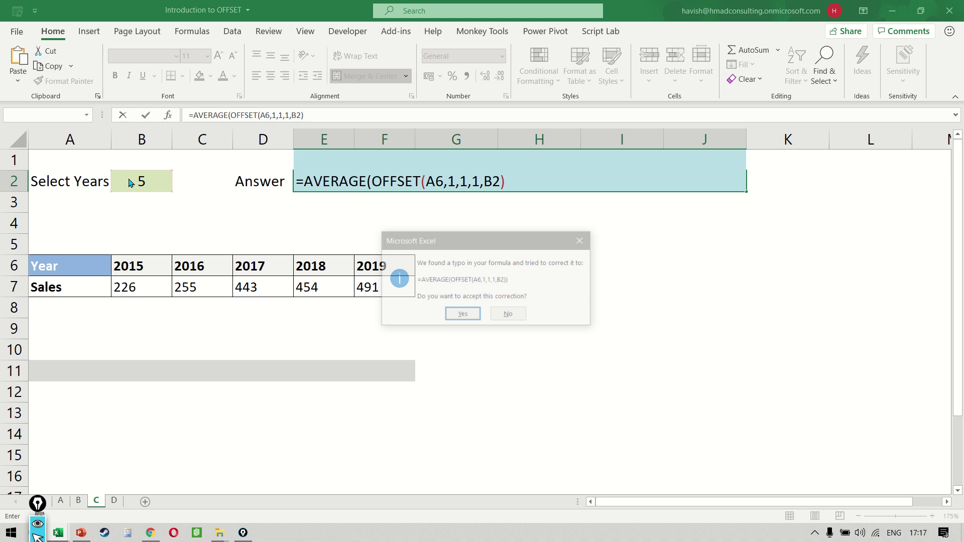
pyautogui.press('Return')
# Step: Choose 1 in the Select Years list in B2
pyautogui.press('Up')
pyautogui.press('Left')
pyautogui.press('Left')
pyautogui.press('Left')
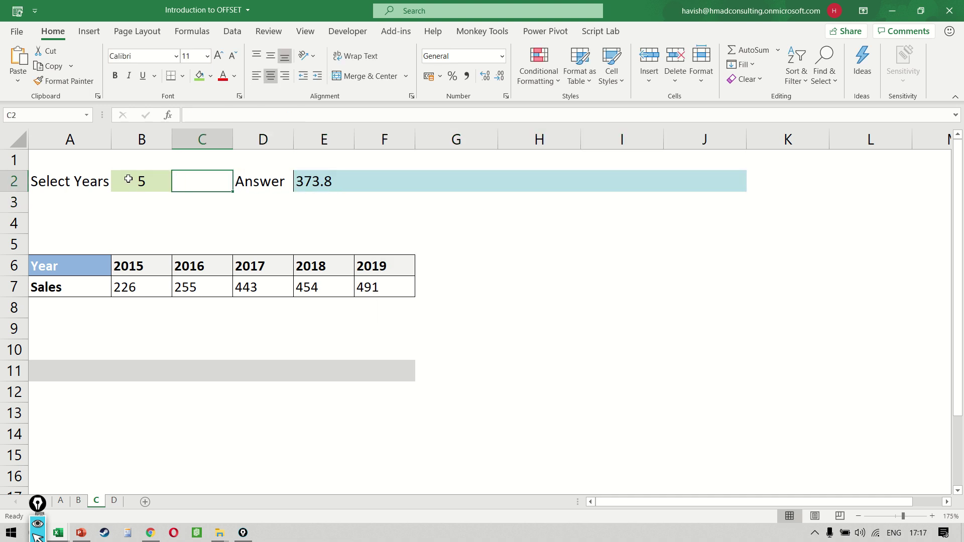
pyautogui.hotkey('alt', 'Down')
pyautogui.press('Up')
pyautogui.press('Up')
pyautogui.press('Up')
pyautogui.press('Up')
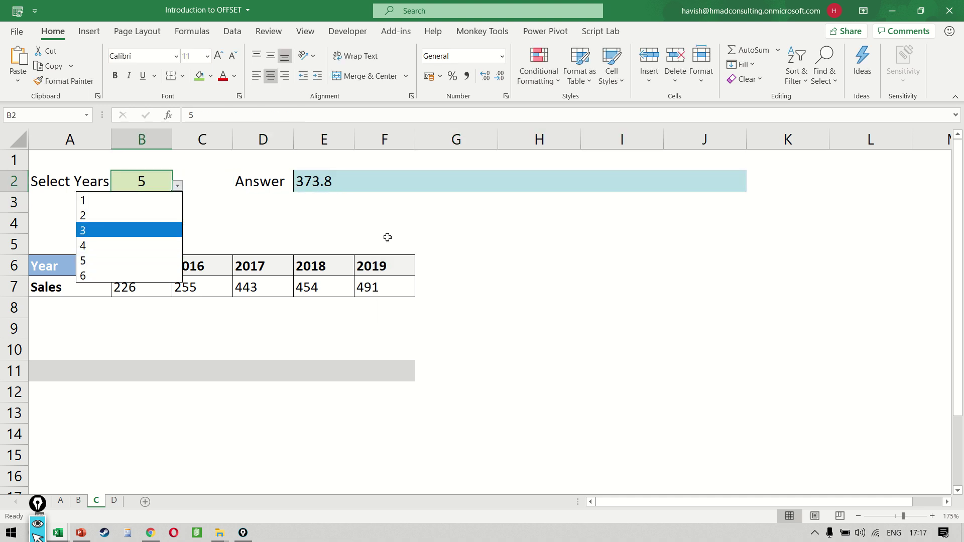
pyautogui.press('Return')
# Step: Choose 3 in the Select Years list in B2
pyautogui.hotkey('alt', 'Down')
pyautogui.press('Down')
pyautogui.press('Return')
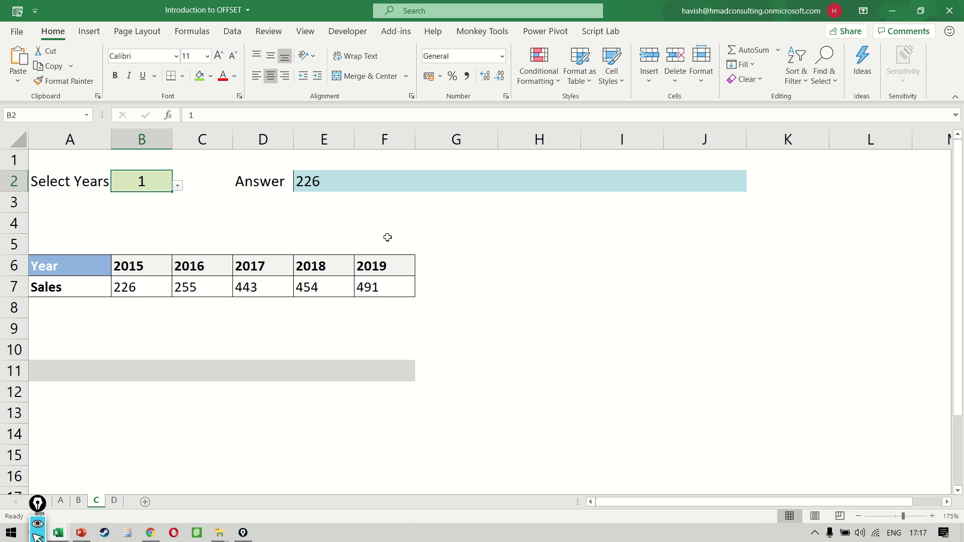
pyautogui.hotkey('alt', 'Down')
pyautogui.press('Down')
pyautogui.press('Return')
pyautogui.press('Down')
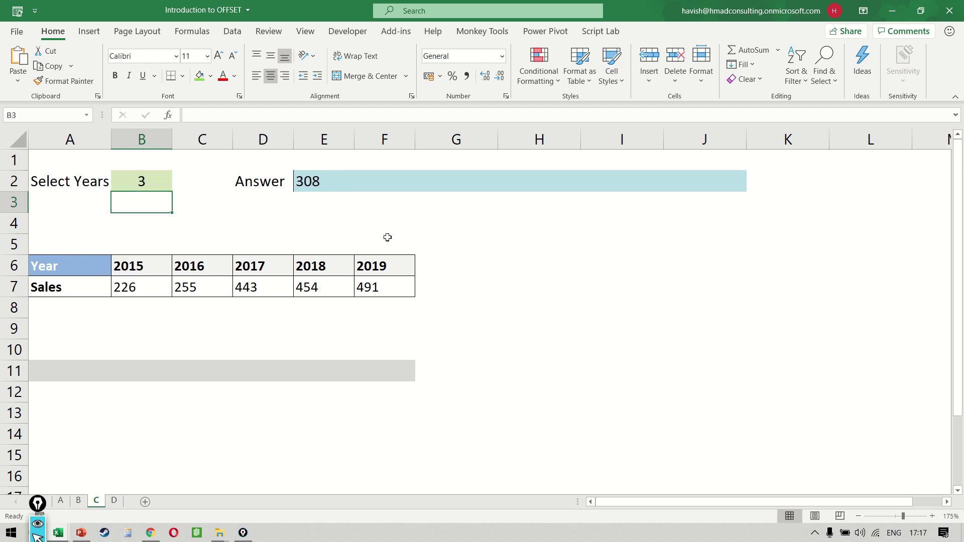
# Step: Examine the AVERAGE-OFFSET formula in the Answer cell E2 and close it without changing it
pyautogui.press('Up')
pyautogui.press('Up')
pyautogui.press('Right')
pyautogui.press('Right')
pyautogui.press('Down')
pyautogui.press('Right')
pyautogui.press('F2')
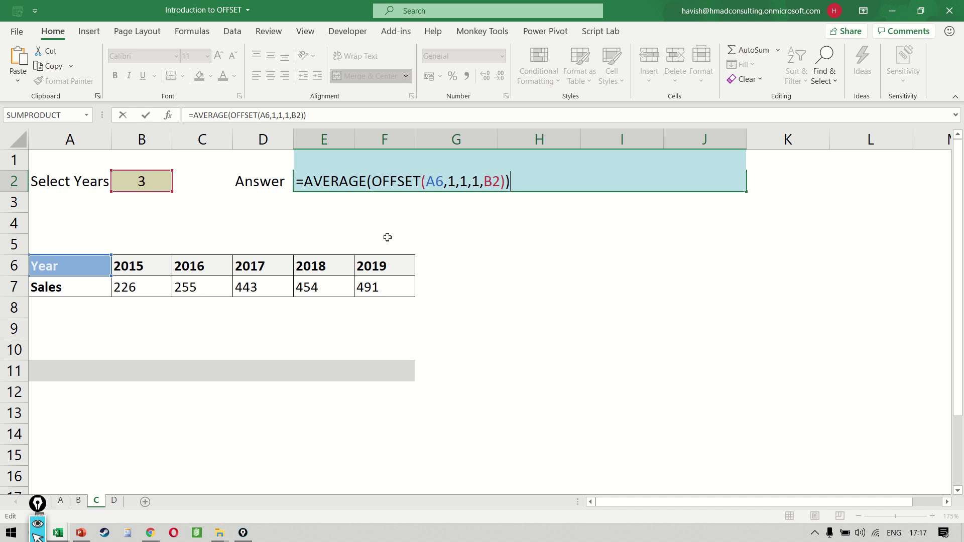
pyautogui.press('Escape')
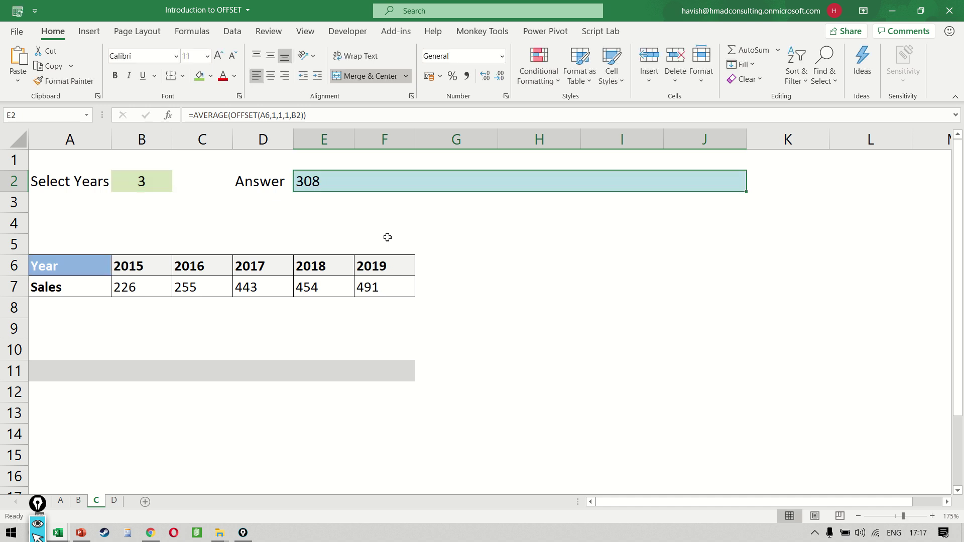
# Step: Undo the Answer formula and Select Years choices, back to the layout with the original title row and blank input cells
pyautogui.hotkey('ctrl', 'z')
pyautogui.hotkey('ctrl', 'z')
pyautogui.hotkey('ctrl', 'z')
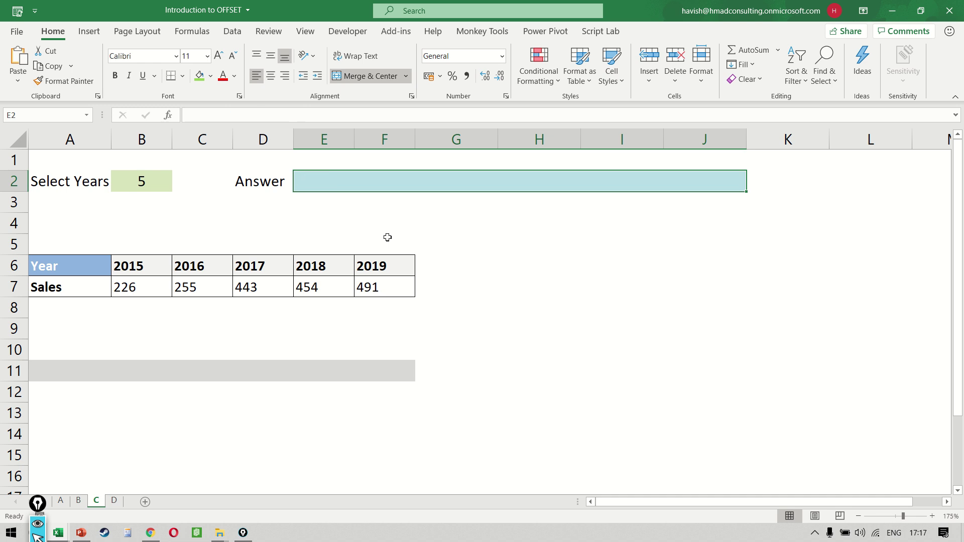
pyautogui.hotkey('ctrl', 'z')
pyautogui.hotkey('ctrl', 'z')
pyautogui.hotkey('ctrl', 'z')
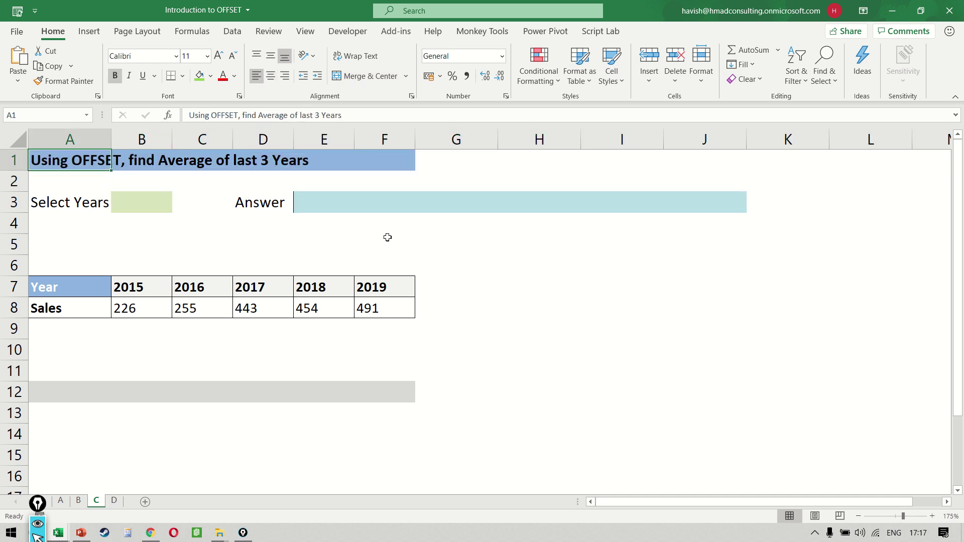
# Step: Set Select Years in B3 to 3
pyautogui.click(163, 197)
pyautogui.write('3')
pyautogui.press('Tab')
pyautogui.press('Tab')
pyautogui.press('Tab')
pyautogui.press('Tab')
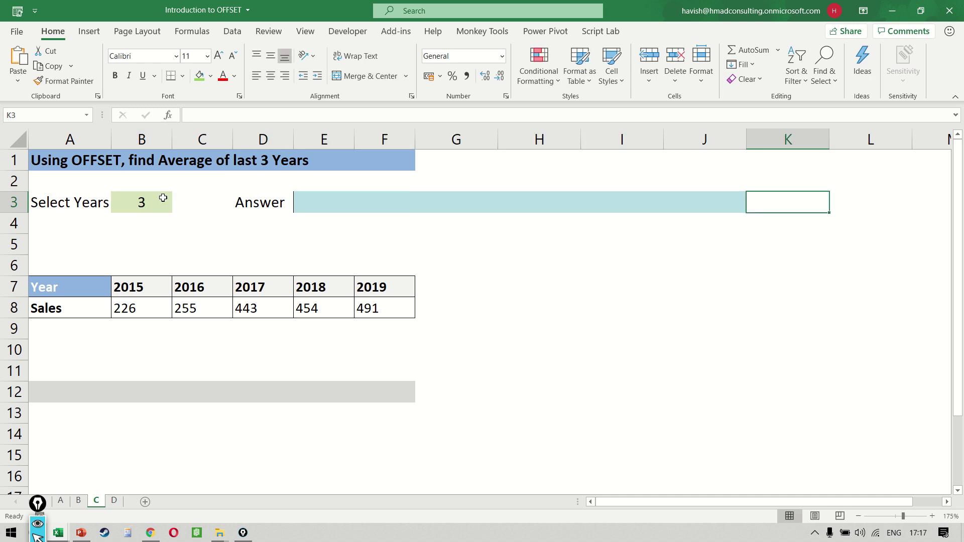
# Step: Begin an AVERAGE-OFFSET formula in the Answer cell E3 with A7 as the reference and 1 as the rows argument
pyautogui.click(367, 209)
pyautogui.write('=aver')
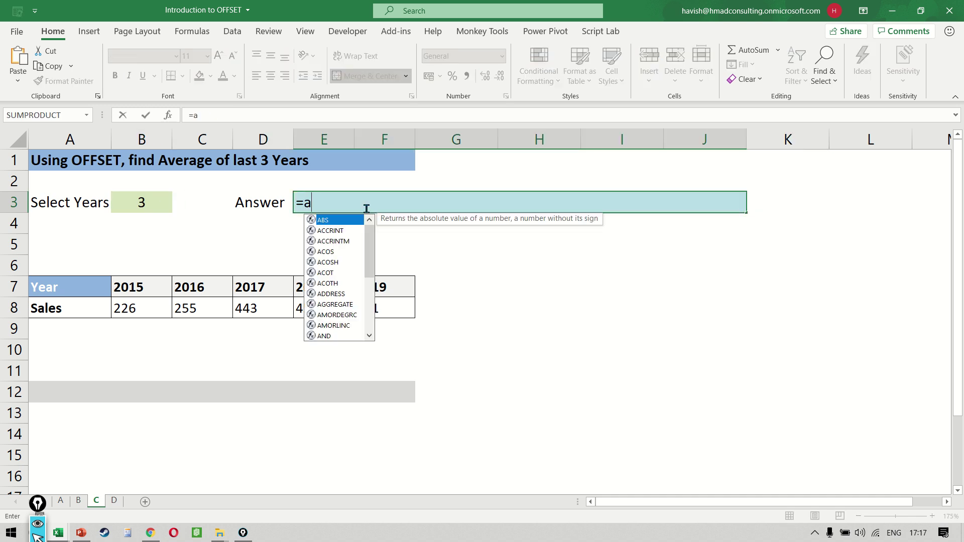
pyautogui.press('Tab')
pyautogui.write('off')
pyautogui.press('Tab')
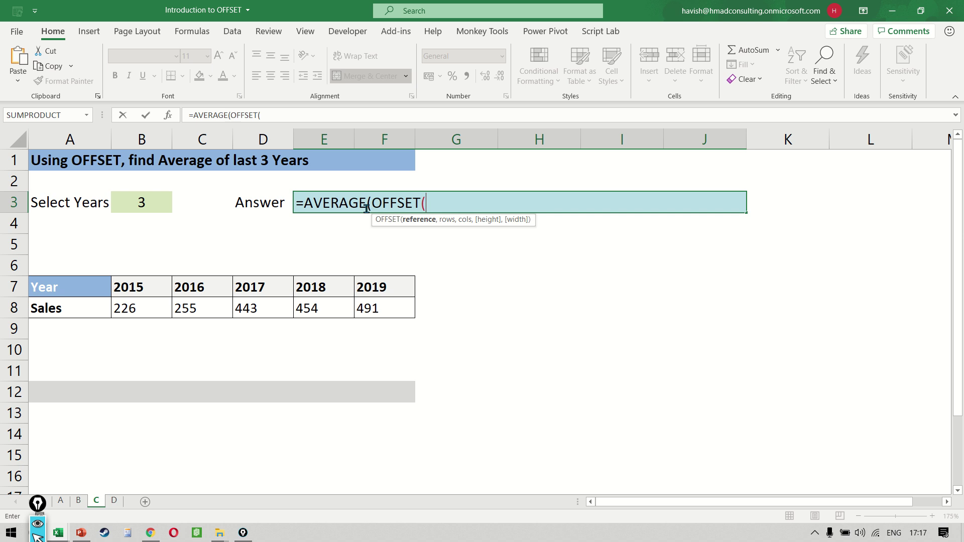
pyautogui.click(96, 289)
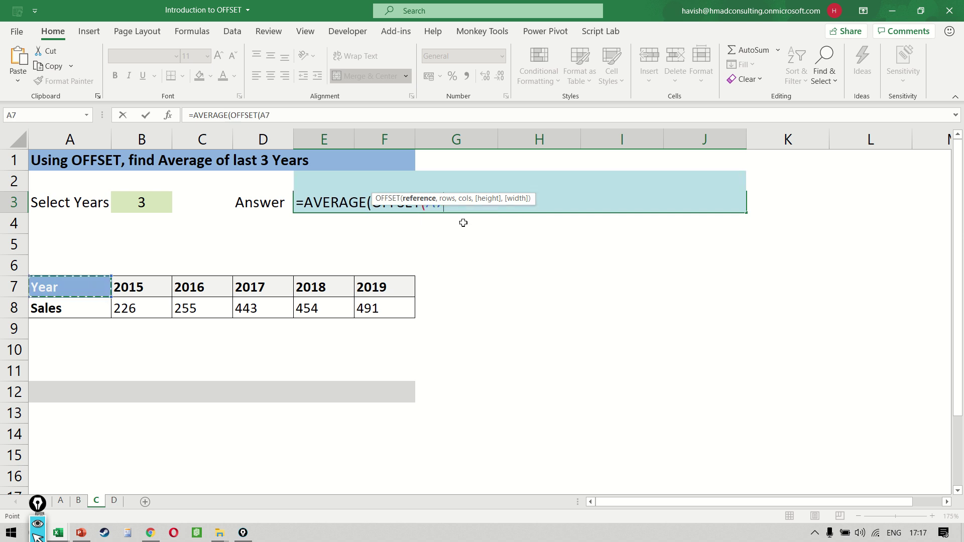
pyautogui.write(',')
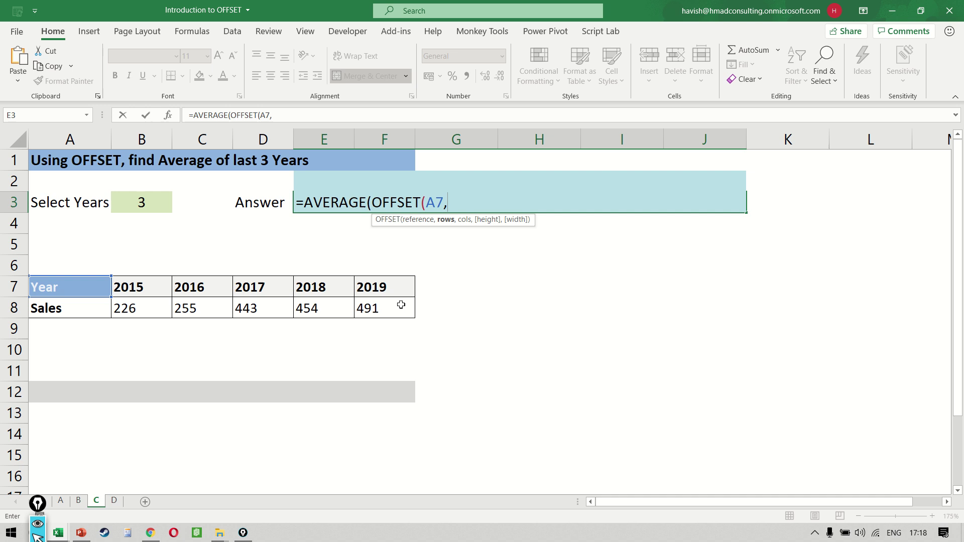
pyautogui.write('1,')
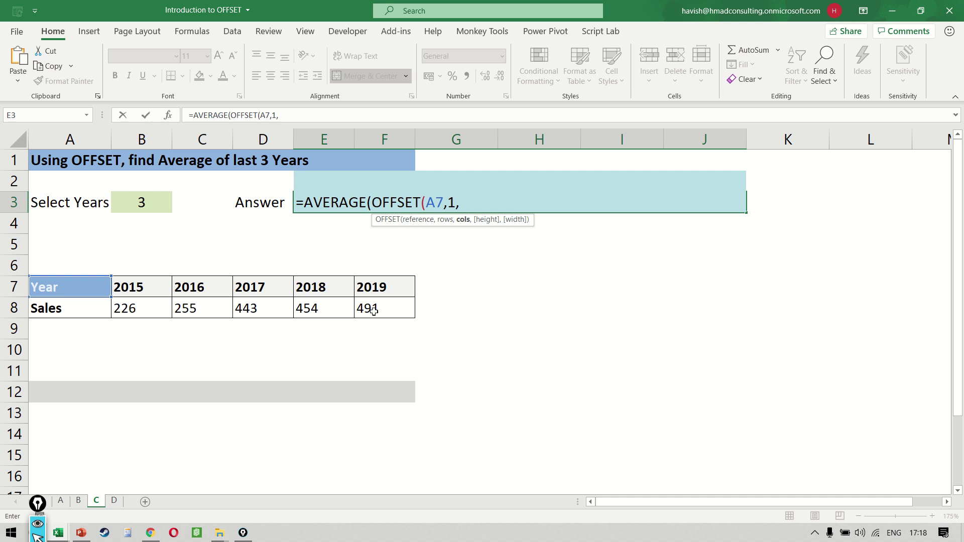
# Step: Complete the E3 formula with COUNT(8:8) as the columns, 1 as the height and -3 as the width
pyautogui.write('count')
pyautogui.press('Tab')
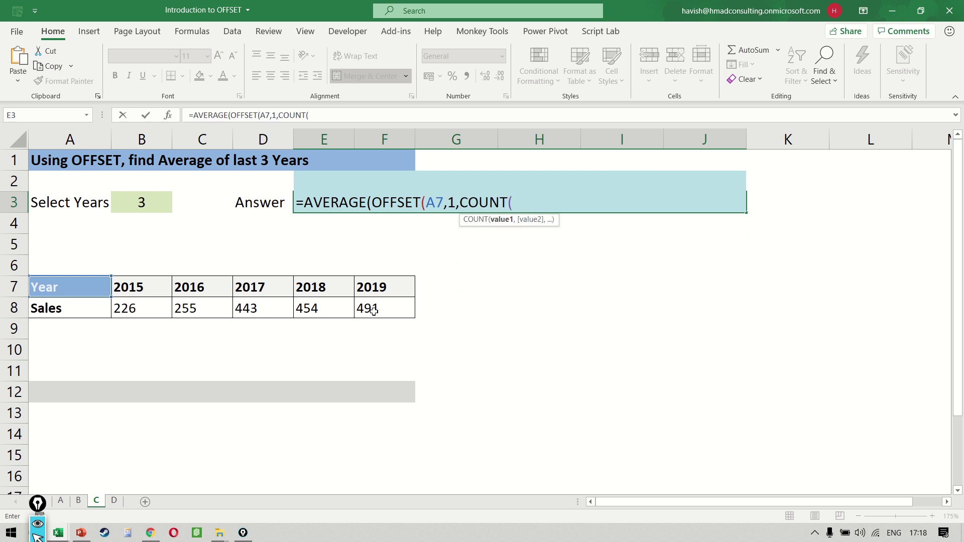
pyautogui.write('8:8)')
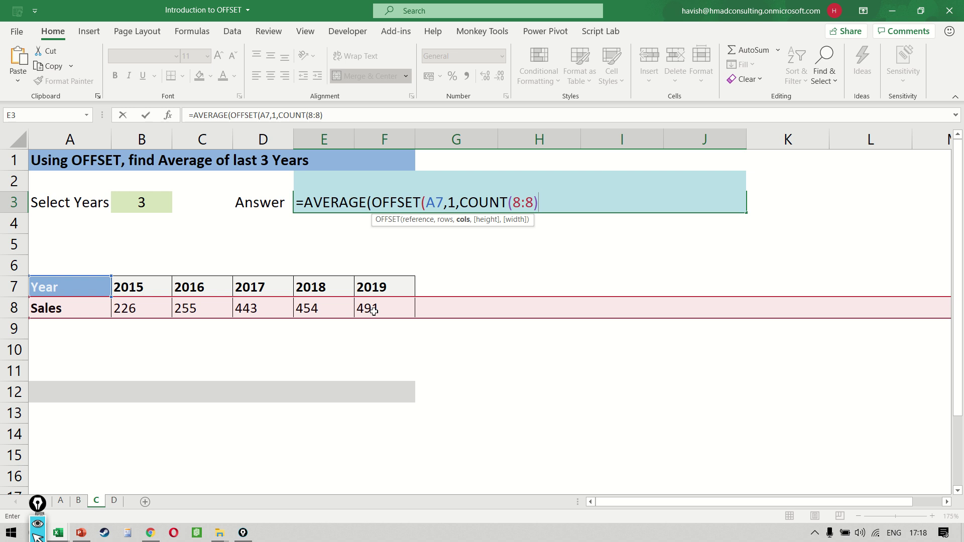
pyautogui.write(',')
pyautogui.write('1,')
pyautogui.write('-3)')
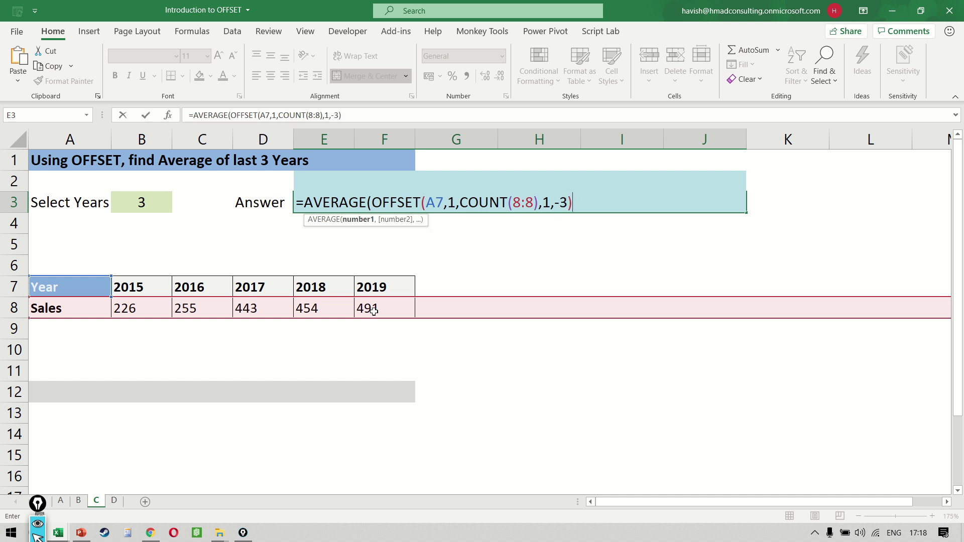
pyautogui.press('Return')
pyautogui.press('Return')
pyautogui.press('Up')
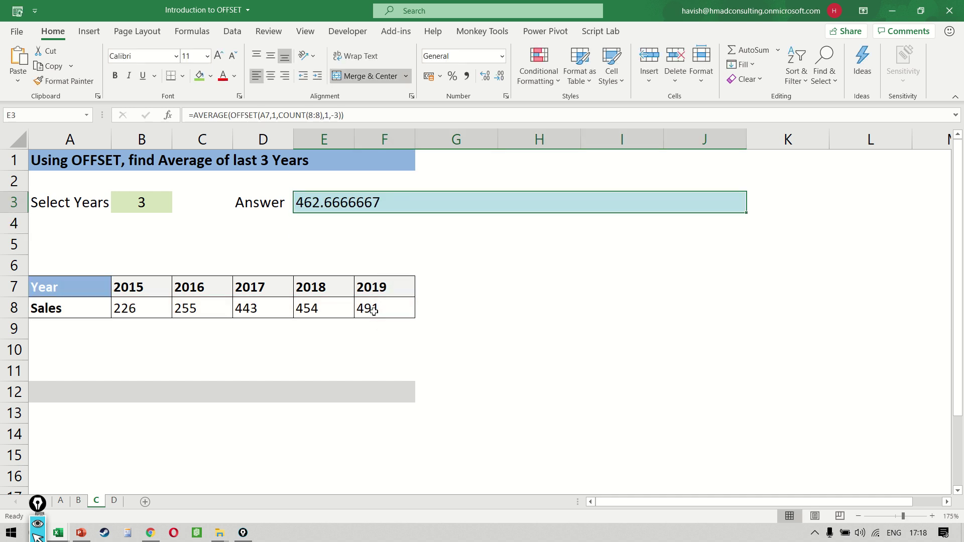
# Step: Enter the check formula =AVERAGE(D8:F8) in H8 and move it up to H7
pyautogui.press('Down')
pyautogui.press('Down')
pyautogui.press('Right')
pyautogui.press('Down')
pyautogui.press('Down')
pyautogui.press('Right')
pyautogui.press('Down')
pyautogui.press('Right')
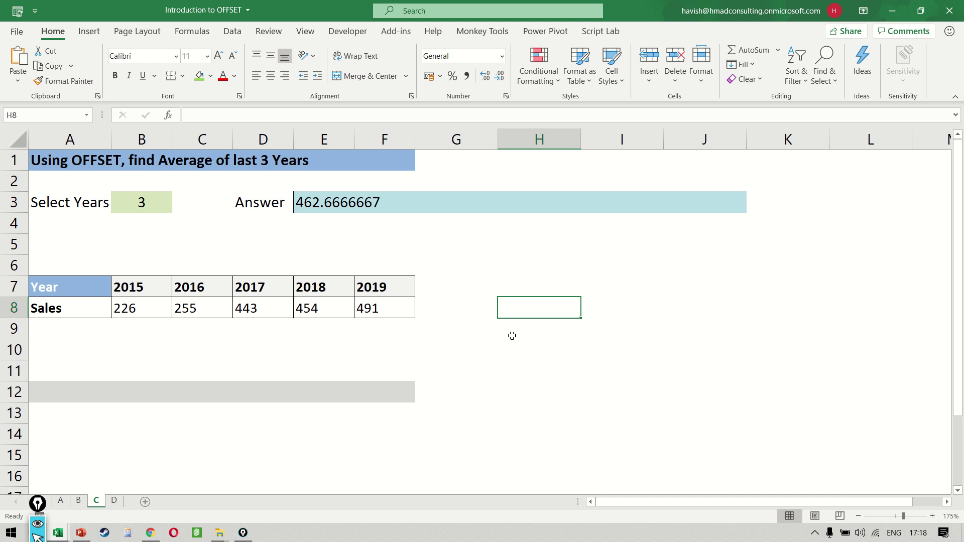
pyautogui.write('=aver')
pyautogui.press('Tab')
pyautogui.press('Left')
pyautogui.press('Left')
pyautogui.press('Left')
pyautogui.press('Left')
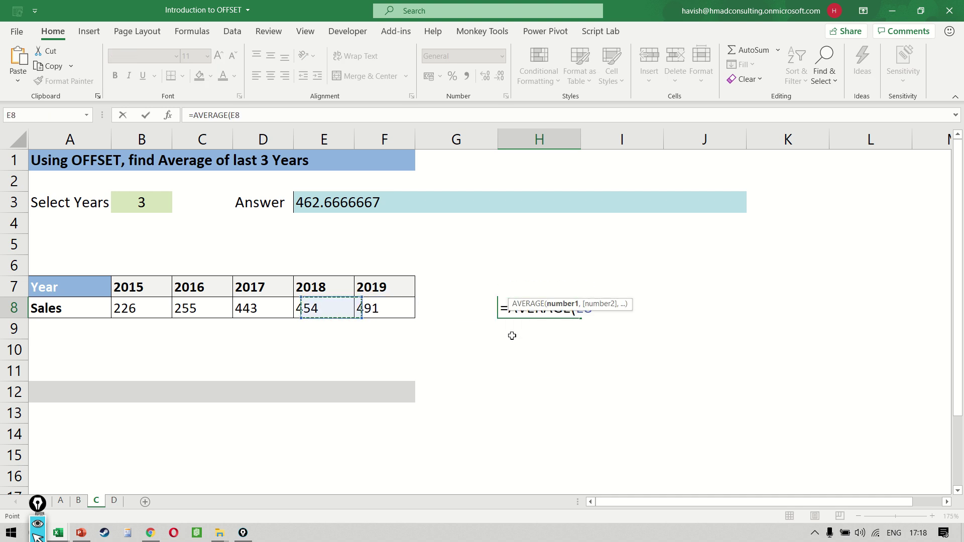
pyautogui.hotkey('shift', 'Right')
pyautogui.hotkey('shift', 'Right')
pyautogui.press('Return')
pyautogui.press('Up')
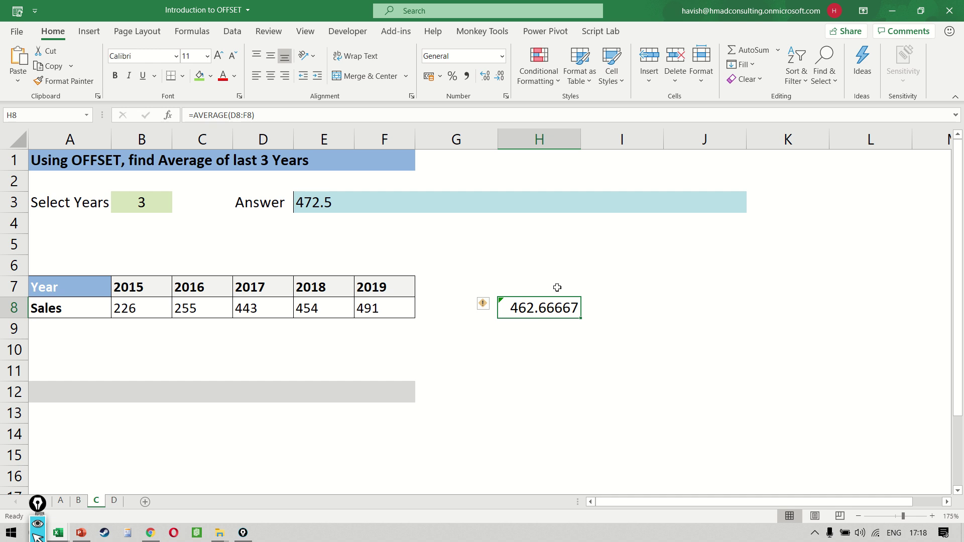
pyautogui.moveTo(555, 318); pyautogui.dragTo(552, 308)
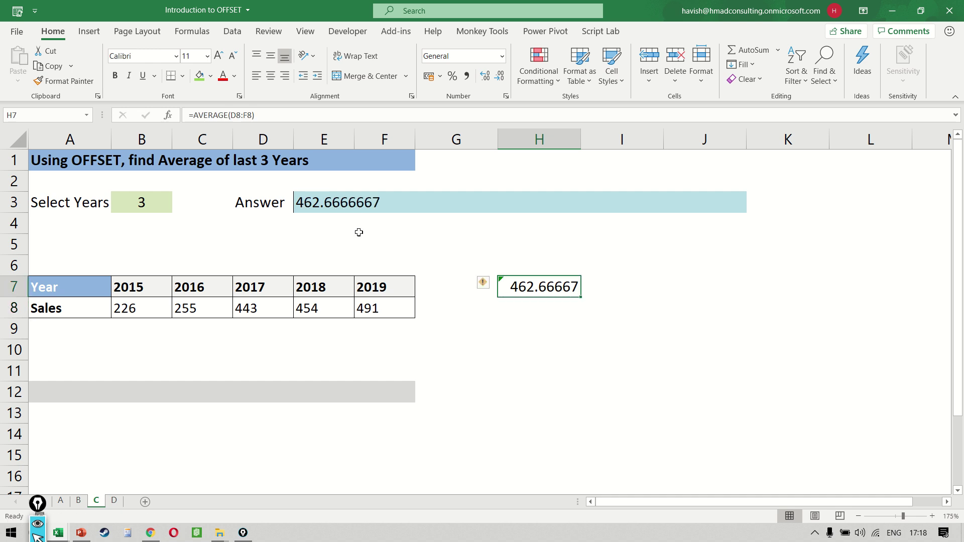
# Step: Format the Answer cell E3 to show no decimal places
pyautogui.click(342, 200)
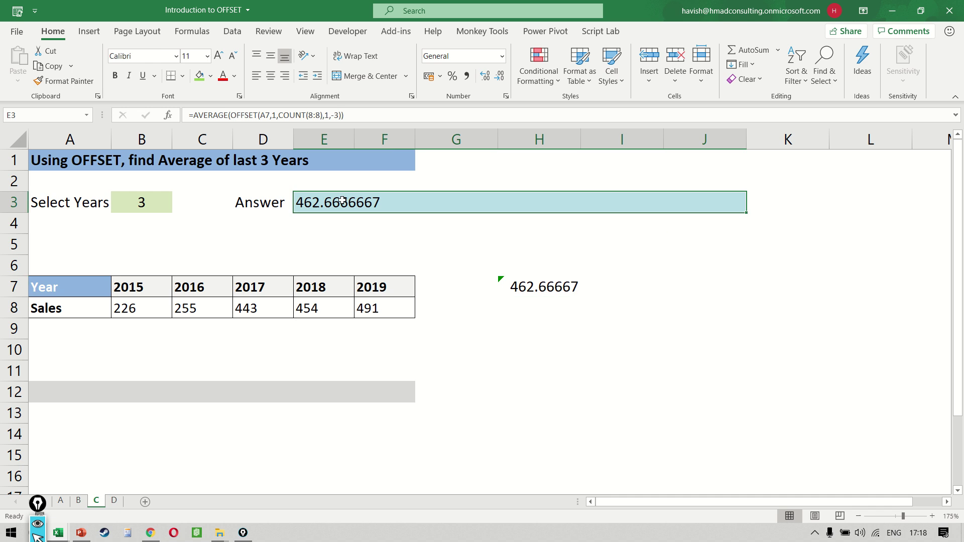
pyautogui.click(500, 76)
pyautogui.click(499, 76)
pyautogui.click(499, 76)
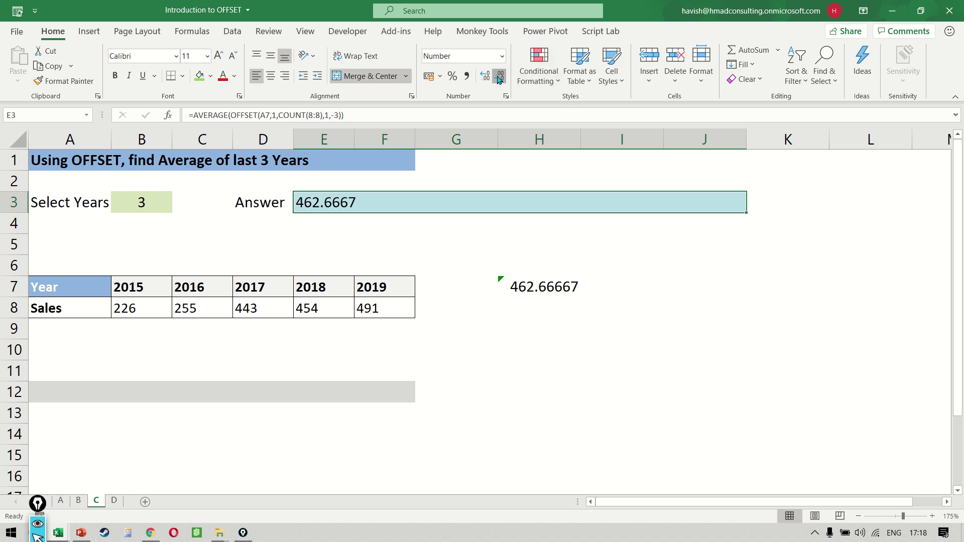
pyautogui.click(499, 76)
pyautogui.click(500, 77)
pyautogui.click(500, 76)
pyautogui.click(500, 77)
# Step: Format the check average in H7 to show no decimal places
pyautogui.doubleClick(533, 286)
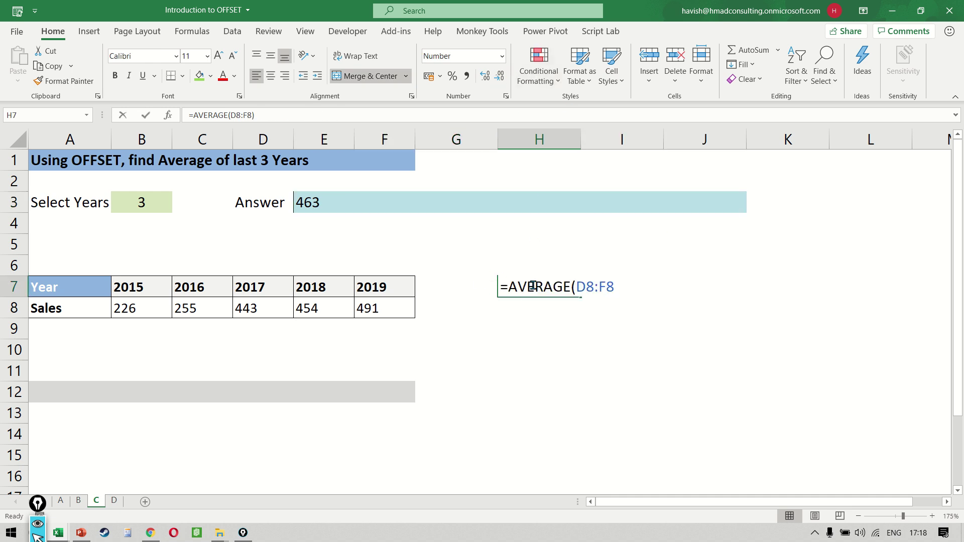
pyautogui.hotkey('ctrl', 'Return')
pyautogui.click(500, 77)
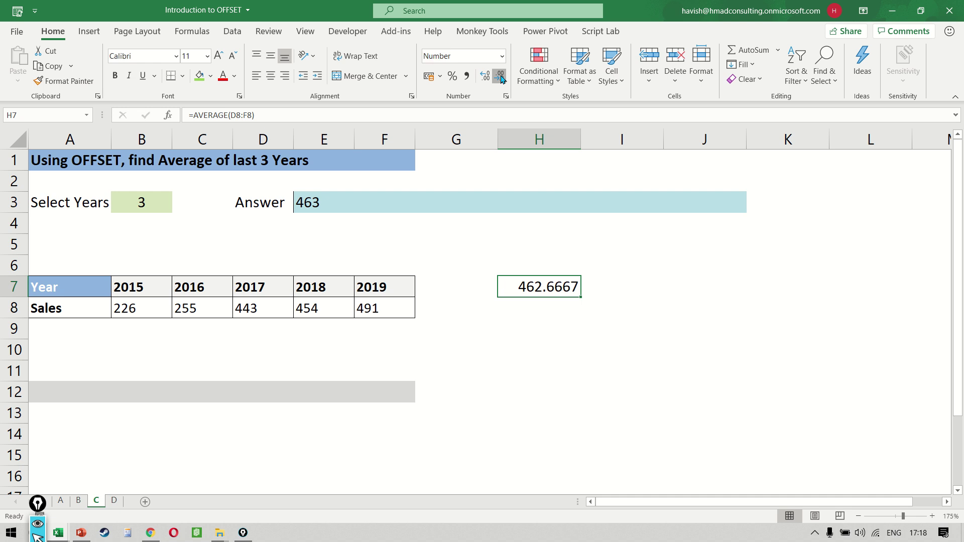
pyautogui.click(499, 76)
pyautogui.click(500, 77)
pyautogui.click(500, 77)
pyautogui.click(499, 77)
# Step: Change the OFFSET width in the E3 Answer formula to -4
pyautogui.click(236, 201)
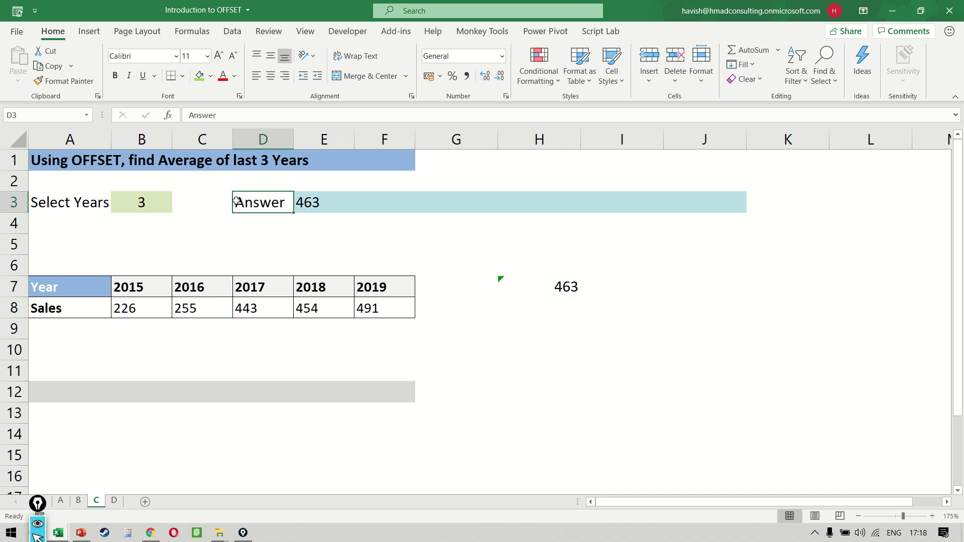
pyautogui.press('Right')
pyautogui.press('F2')
pyautogui.press('Left')
pyautogui.press('Left')
pyautogui.press('BackSpace')
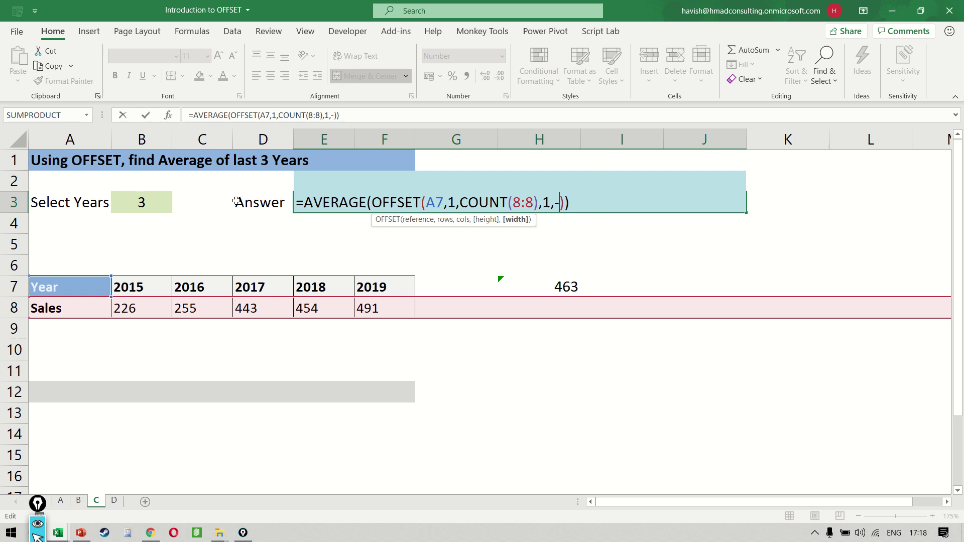
pyautogui.write('4')
pyautogui.press('Return')
# Step: Change the check formula in H7 to average C8:F8, and clear the cell after comparing it with the Answer
pyautogui.press('Right')
pyautogui.press('Right')
pyautogui.press('Right')
pyautogui.press('Right')
pyautogui.press('Right')
pyautogui.press('Right')
pyautogui.press('Down')
pyautogui.press('Down')
pyautogui.press('Left')
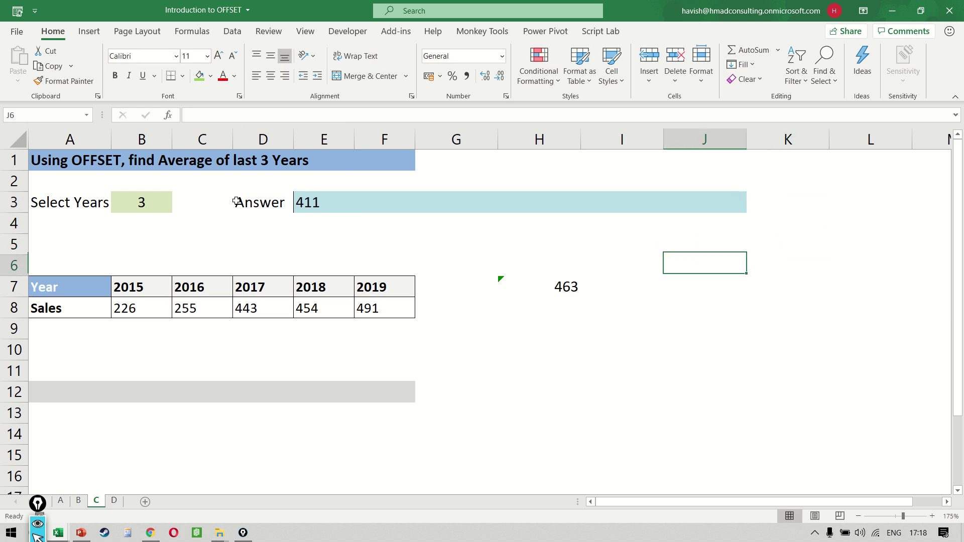
pyautogui.press('Left')
pyautogui.press('Down')
pyautogui.press('Left')
pyautogui.press('F2')
pyautogui.press('Left')
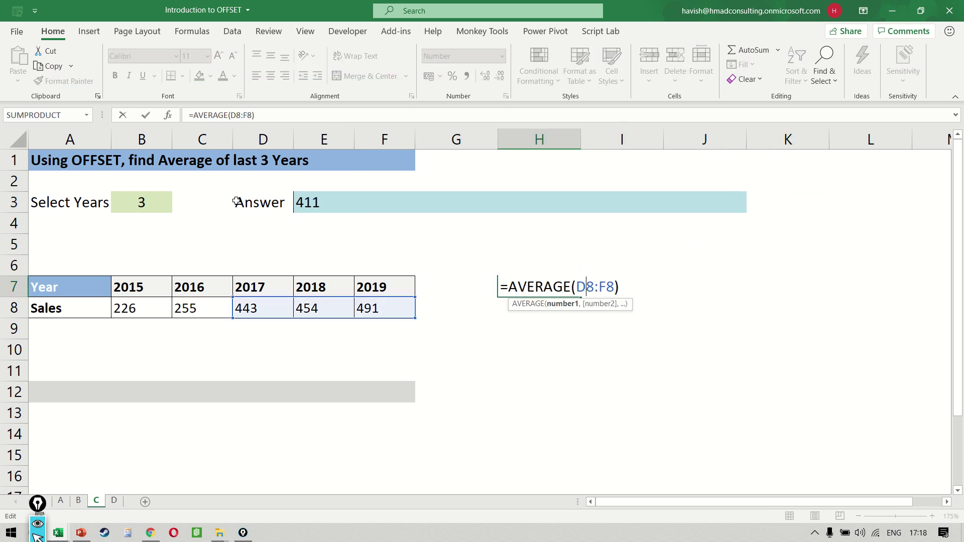
pyautogui.press('BackSpace')
pyautogui.write('c')
pyautogui.press('Return')
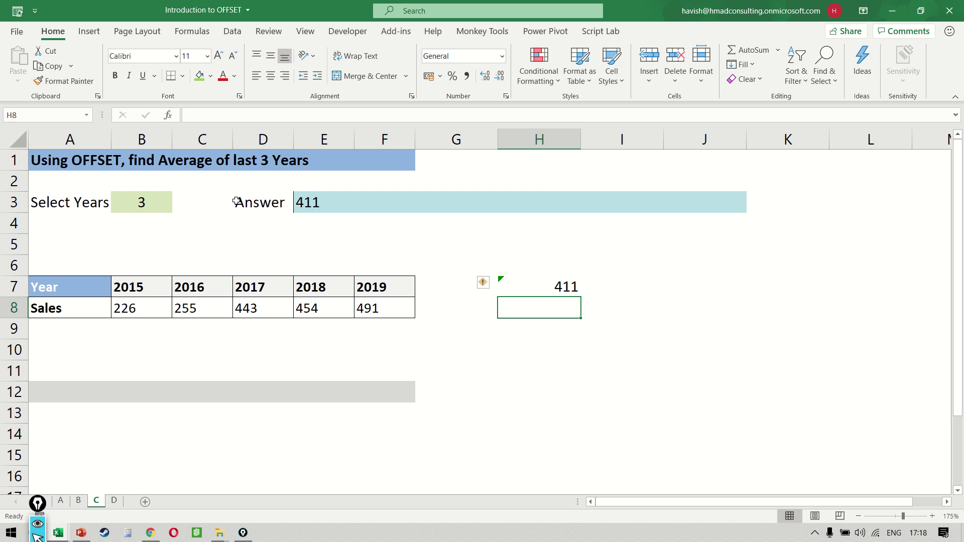
pyautogui.press('Up')
pyautogui.press('Delete')
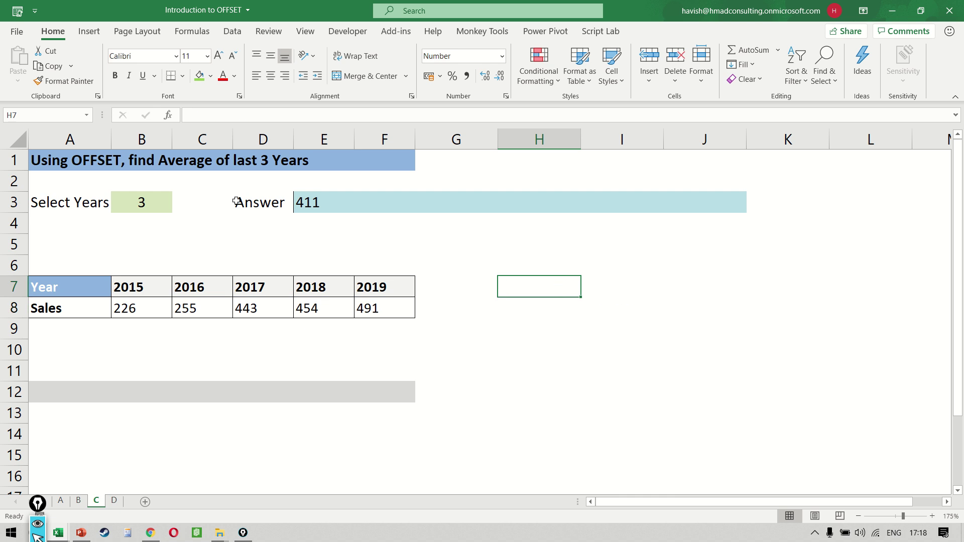
# Step: Replace the fixed OFFSET width in the E3 formula with -1*B3, so it follows the Select Years value
pyautogui.press('Left')
pyautogui.press('Left')
pyautogui.press('Left')
pyautogui.press('Up')
pyautogui.press('Up')
pyautogui.press('Up')
pyautogui.press('Up')
pyautogui.press('F2')
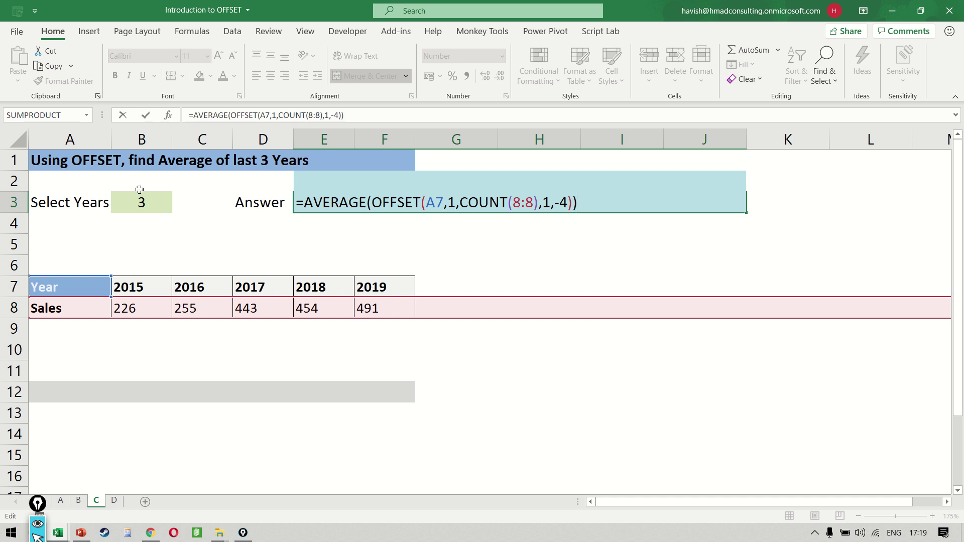
pyautogui.click(566, 204)
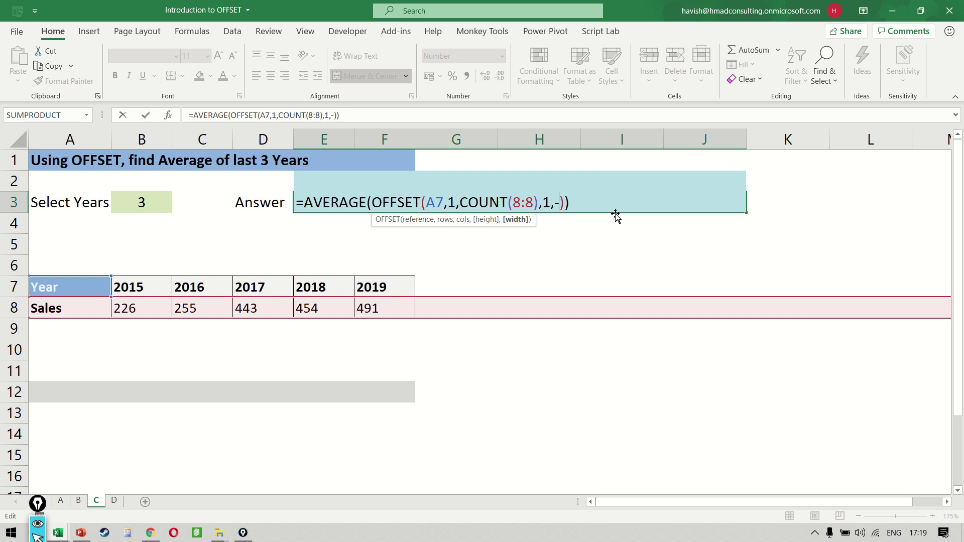
pyautogui.write('1*')
pyautogui.click(163, 194)
pyautogui.press('Return')
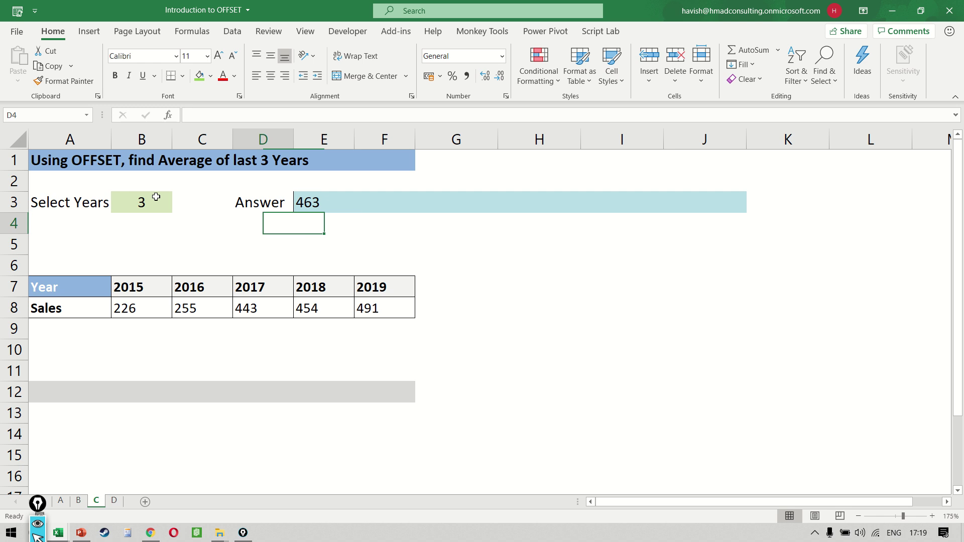
# Step: Choose 1 in the Select Years list in B3
pyautogui.click(156, 194)
pyautogui.press('Down')
pyautogui.hotkey('alt', 'Down')
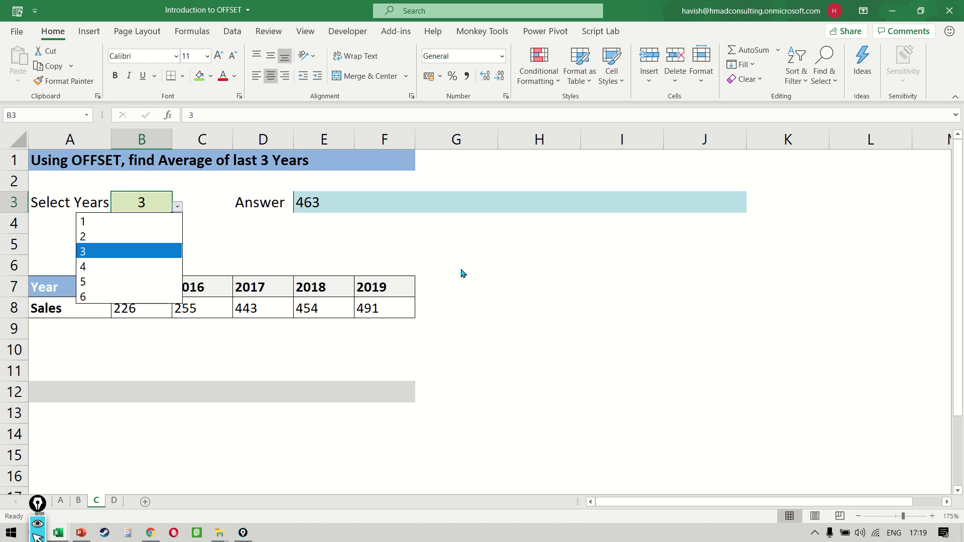
pyautogui.press('Up')
pyautogui.press('Up')
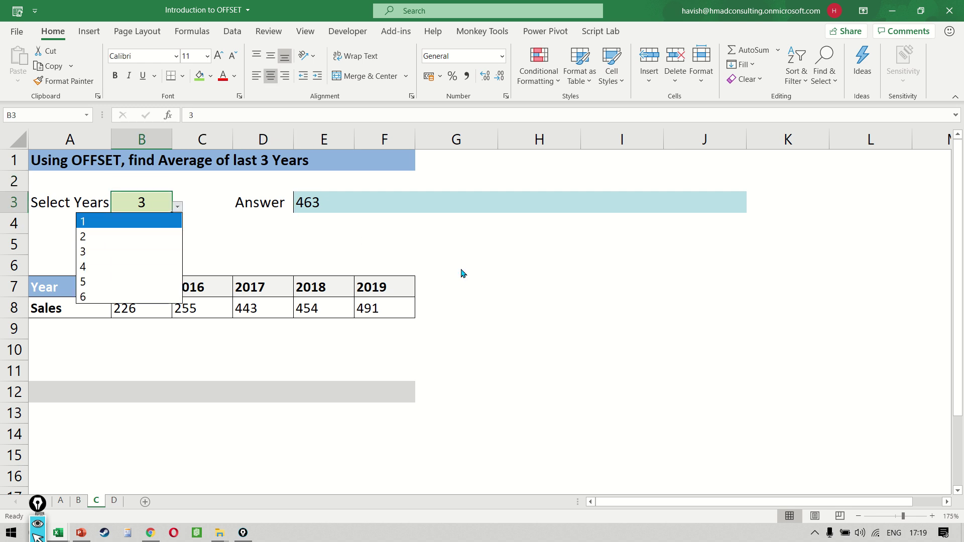
pyautogui.press('Return')
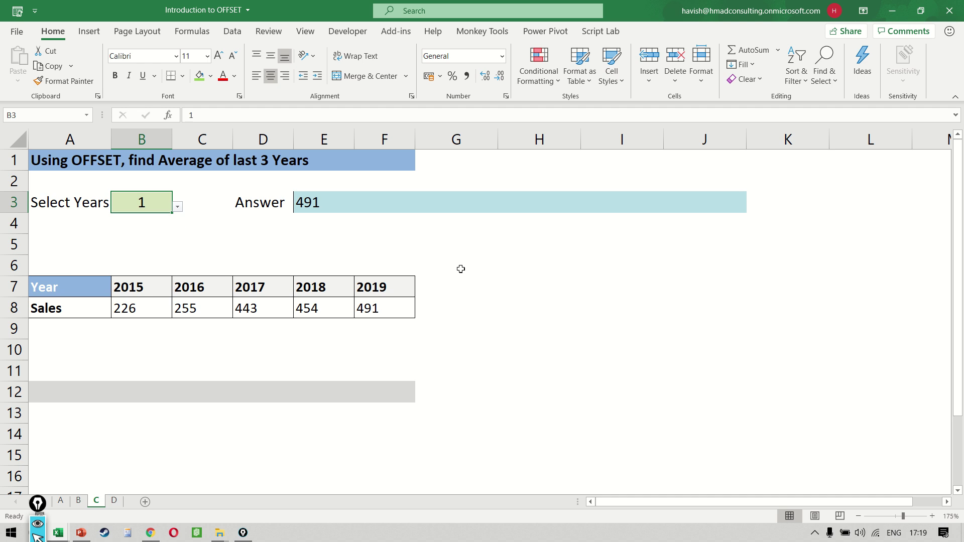
# Step: Choose 2 and after it 3 in the Select Years list in B3 to test the Answer formula
pyautogui.hotkey('alt', 'Down')
pyautogui.press('Down')
pyautogui.press('Return')
pyautogui.hotkey('alt', 'Down')
pyautogui.press('Down')
pyautogui.press('Return')
# Step: Replace the title in A1 with "Average of last 3 years"
pyautogui.press('Up')
pyautogui.press('Up')
pyautogui.press('Left')
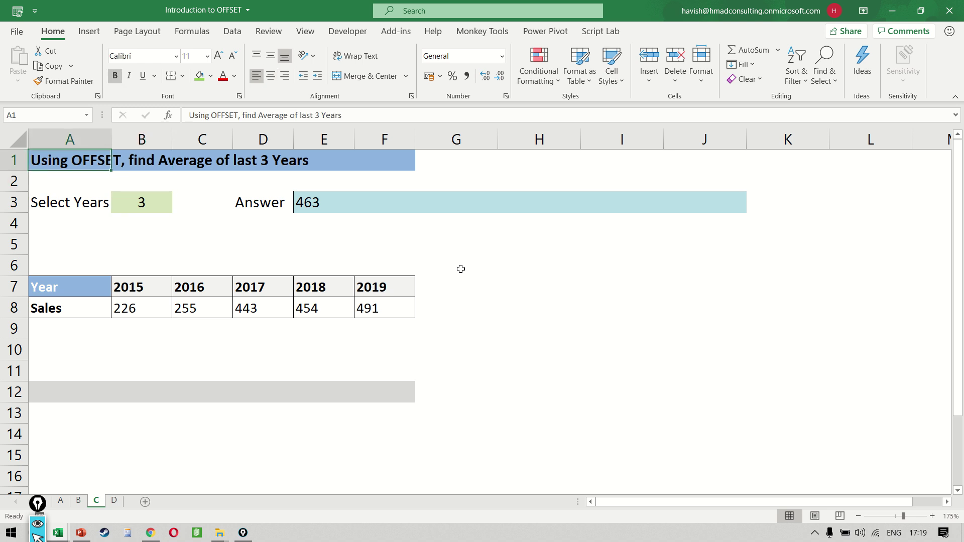
pyautogui.press('F2')
pyautogui.press('Escape')
pyautogui.write('Aver')
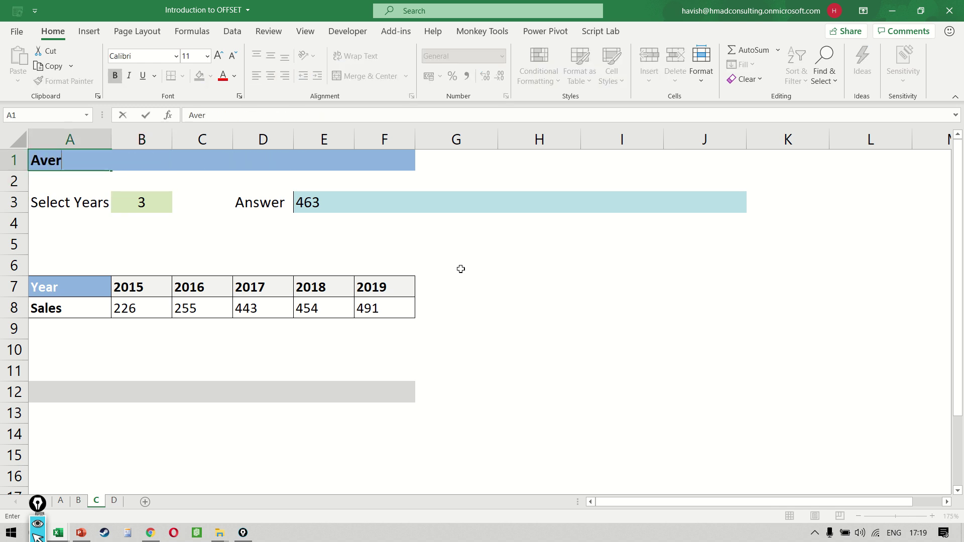
pyautogui.write('age of last')
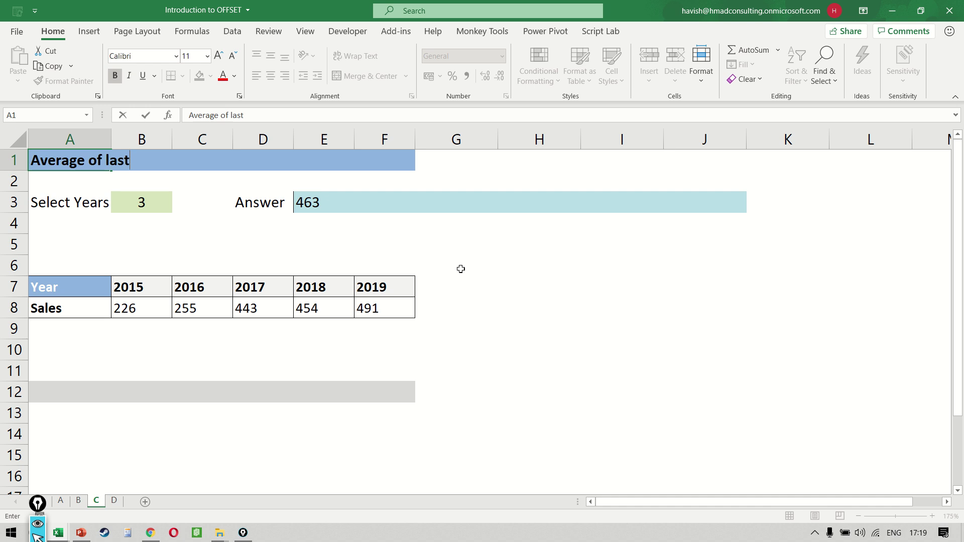
pyautogui.write(' 3 years')
pyautogui.press('Return')
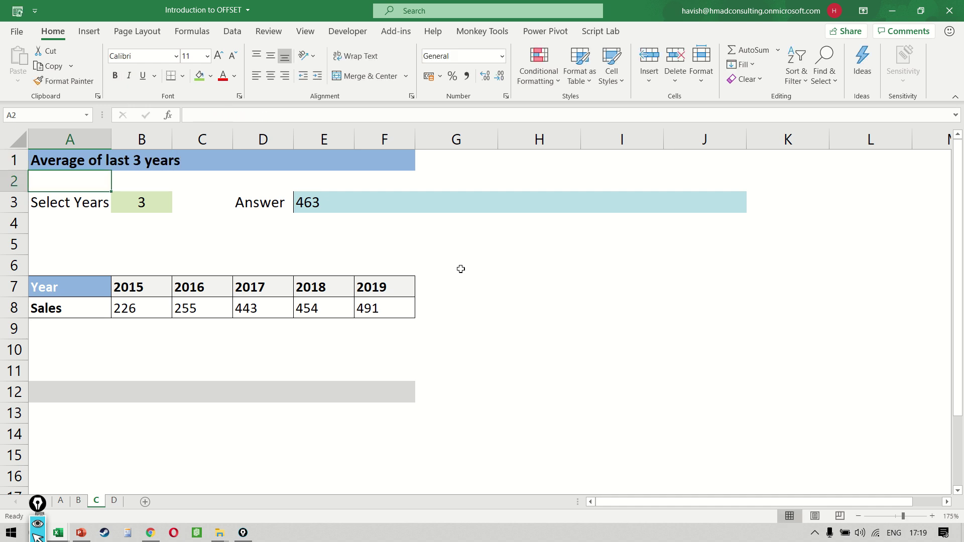
# Step: Turn the A1 title into the formula ="Average of last " & B3 & " years" so it follows the Select Years value
pyautogui.press('Up')
pyautogui.press('F2')
pyautogui.press('Left')
pyautogui.press('Left')
pyautogui.press('Left')
pyautogui.press('Left')
pyautogui.press('Left')
pyautogui.write('="')
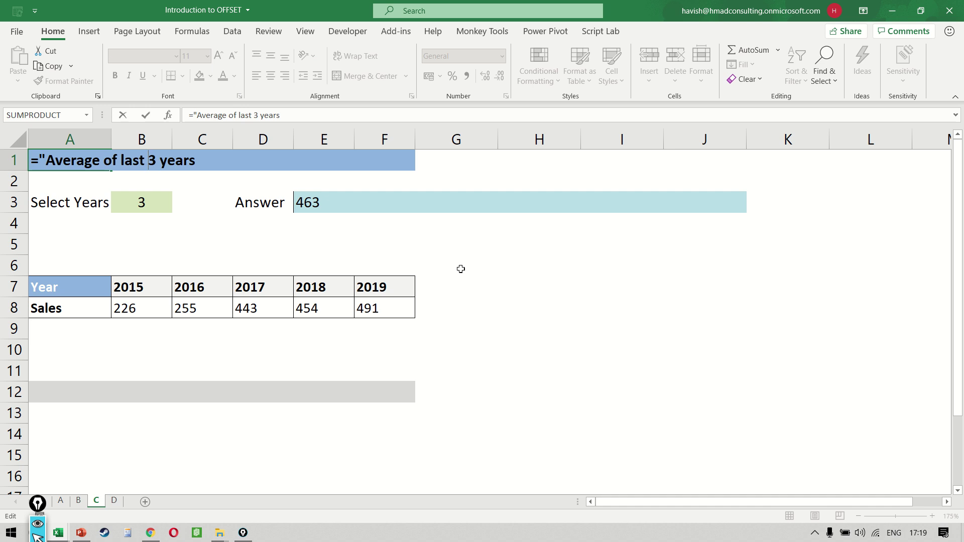
pyautogui.write('" &')
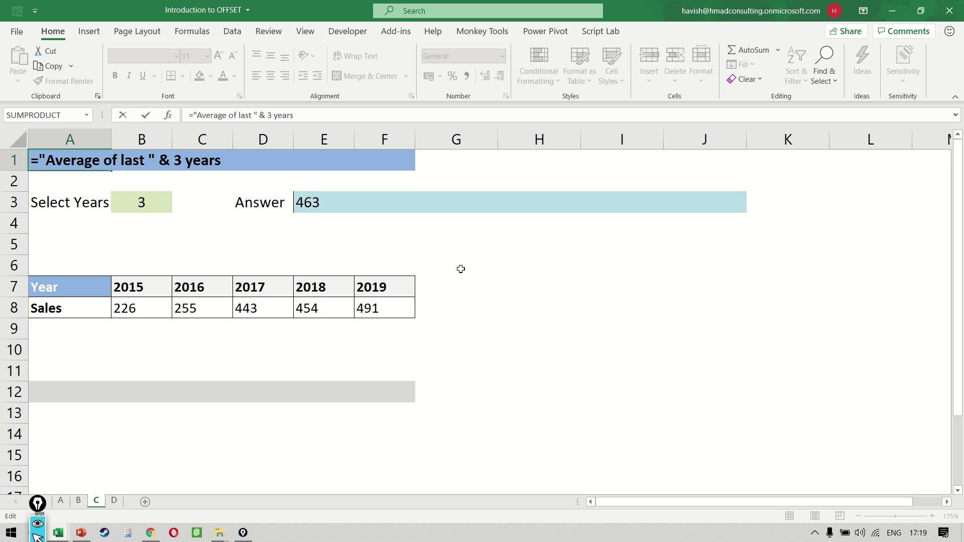
pyautogui.hotkey('shift', 'Right')
pyautogui.write('b3 ')
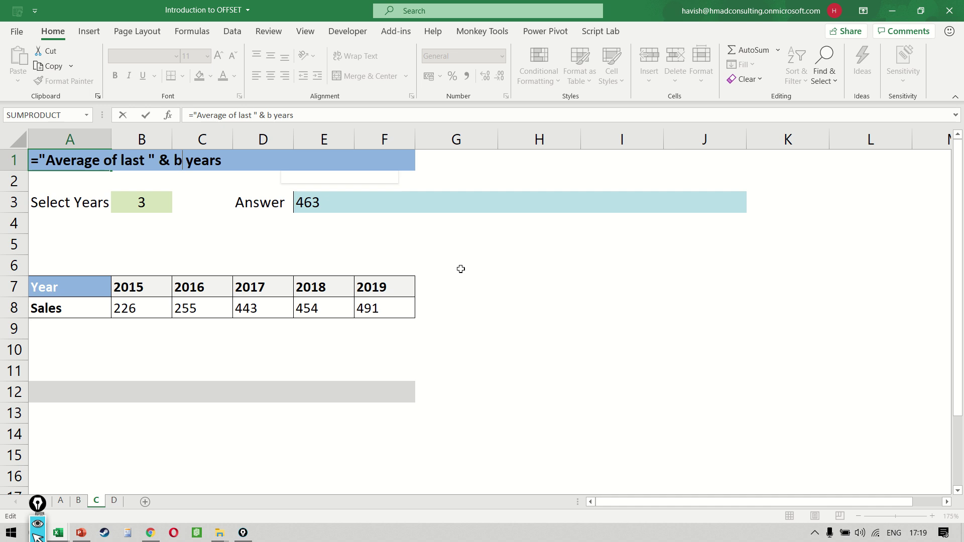
pyautogui.write('& "')
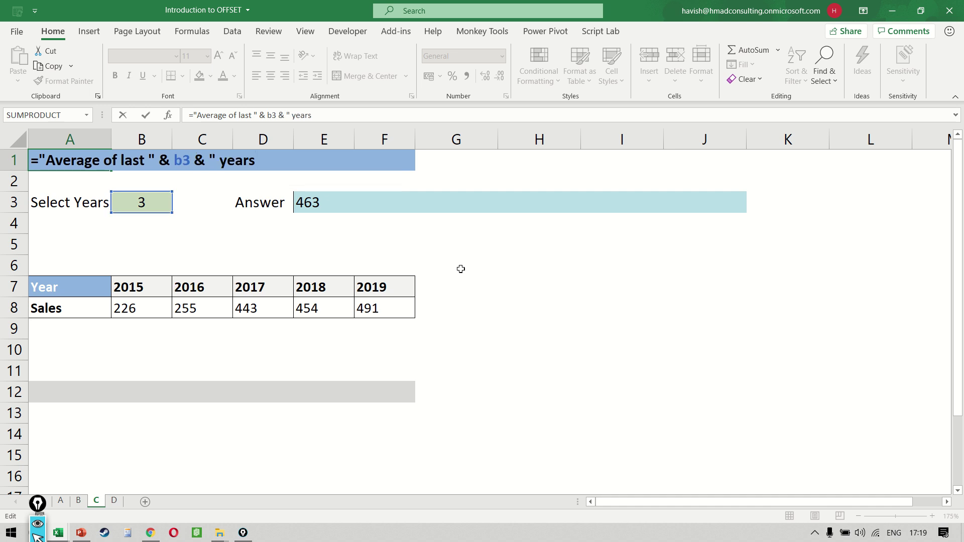
pyautogui.write('"')
pyautogui.press('Return')
pyautogui.press('Up')
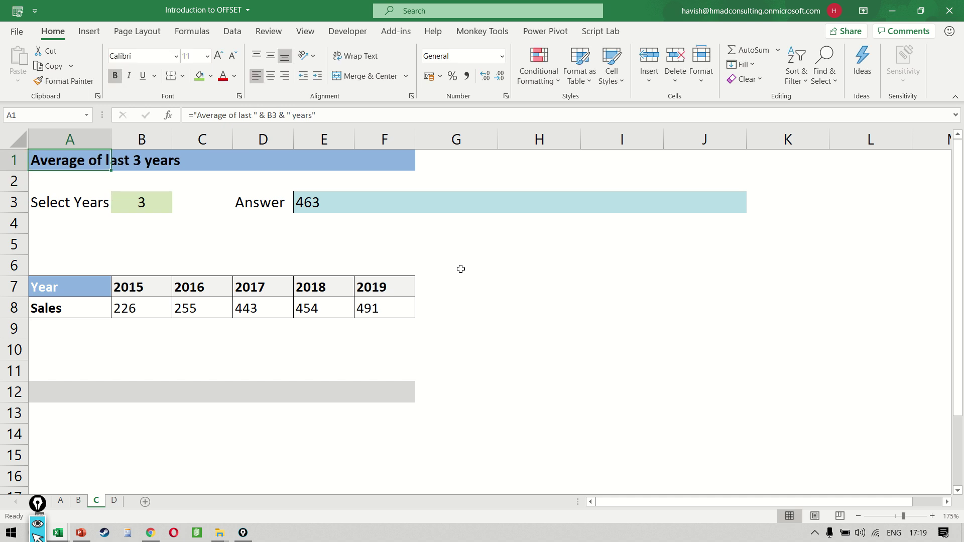
# Step: Choose 2 and after it 5 in the Select Years list in B3 to test the title and the Answer
pyautogui.press('Right')
pyautogui.press('Down')
pyautogui.press('Down')
pyautogui.hotkey('alt', 'Down')
pyautogui.press('Up')
pyautogui.press('Return')
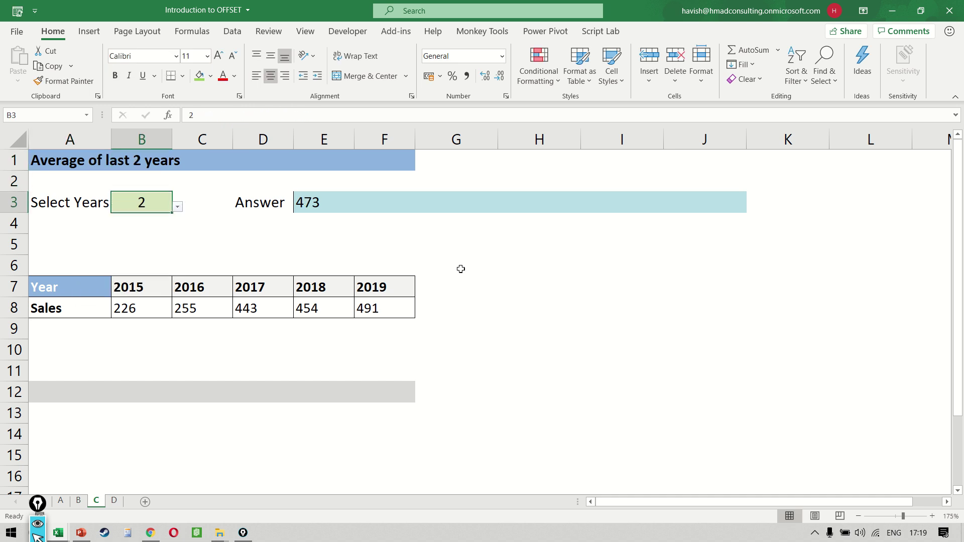
pyautogui.hotkey('alt', 'Down')
pyautogui.press('Down')
pyautogui.press('Down')
pyautogui.press('Down')
pyautogui.press('Return')
pyautogui.press('Down')
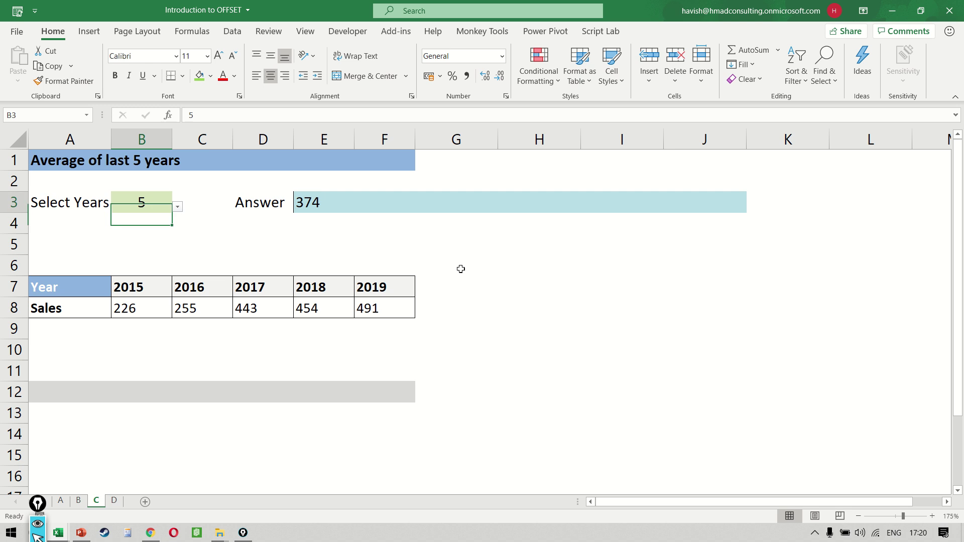
# Step: Display the Answer formula in E3 to review its OFFSET arguments, leaving it unedited
pyautogui.press('Up')
pyautogui.press('Right')
pyautogui.press('Right')
pyautogui.press('Right')
pyautogui.press('F2')
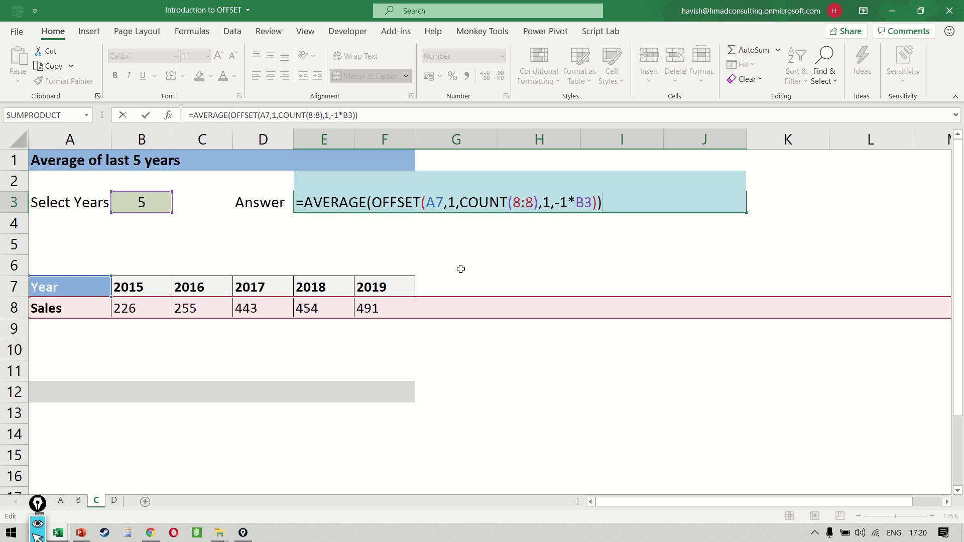
pyautogui.press('Escape')
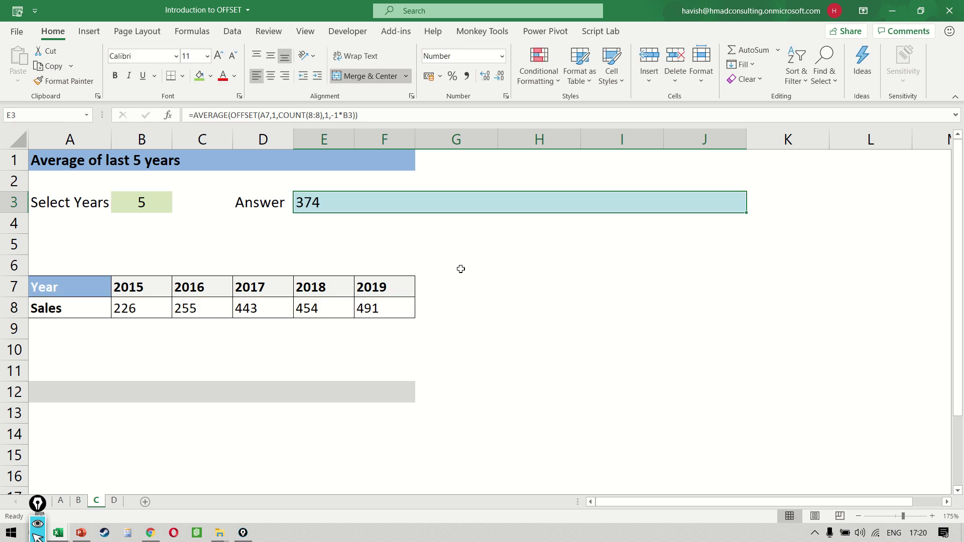
# Step: Switch to sheet D and go to the Choose Months value in F3
pyautogui.hotkey('ctrl', 'pagedown')
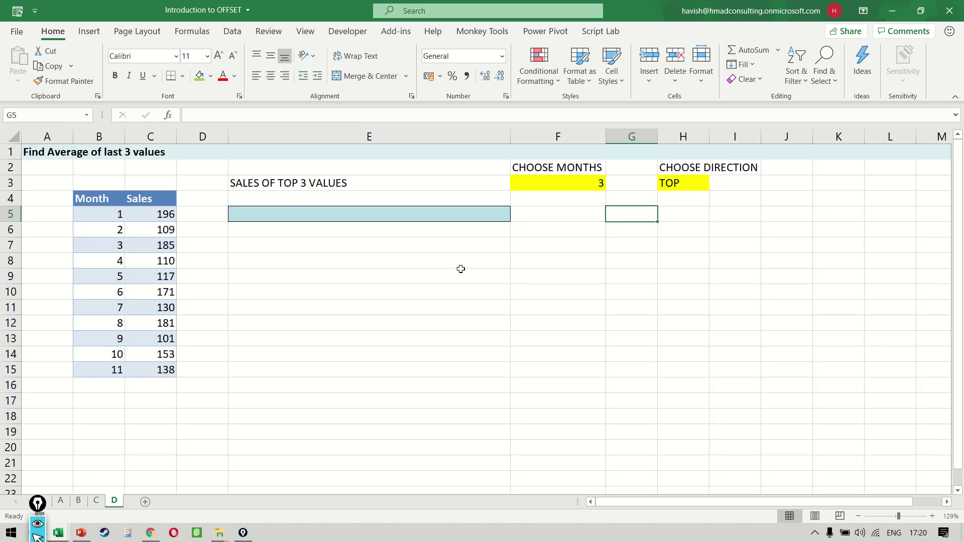
pyautogui.click(446, 224)
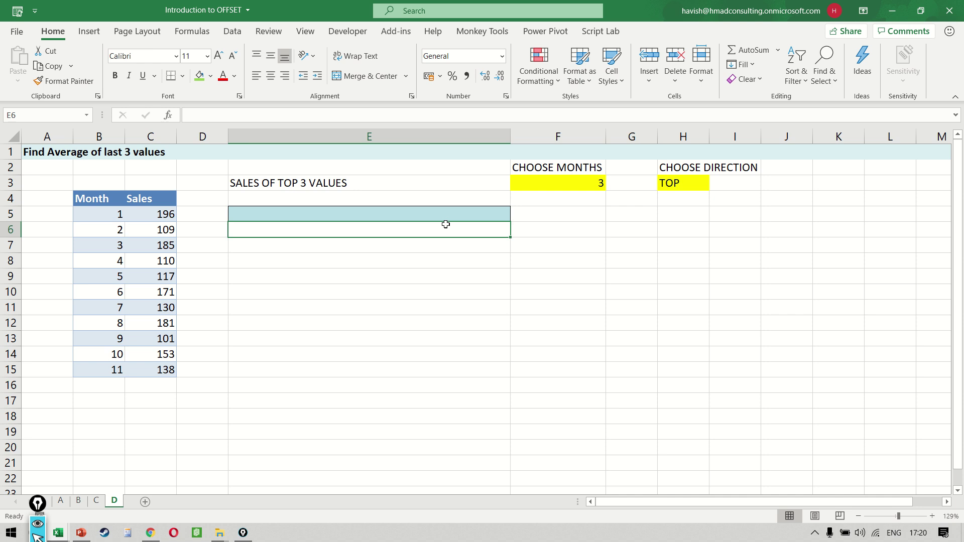
pyautogui.press('Right')
pyautogui.press('Up')
pyautogui.press('Up')
pyautogui.press('Up')
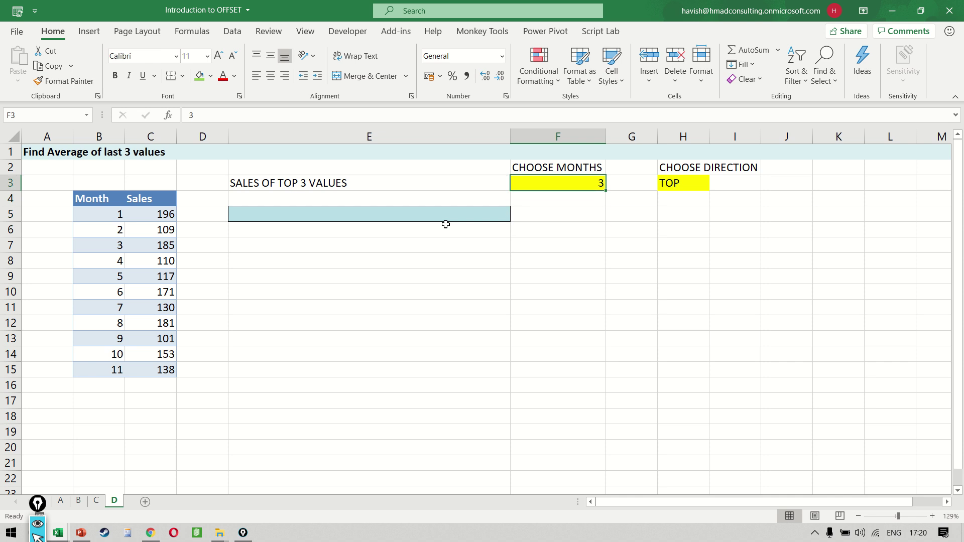
# Step: Examine the Month and Sales table and the Choose Months and Choose Direction cells on sheet D
pyautogui.press('Left')
pyautogui.press('Left')
pyautogui.press('Left')
pyautogui.press('Left')
pyautogui.press('Down')
pyautogui.press('Down')
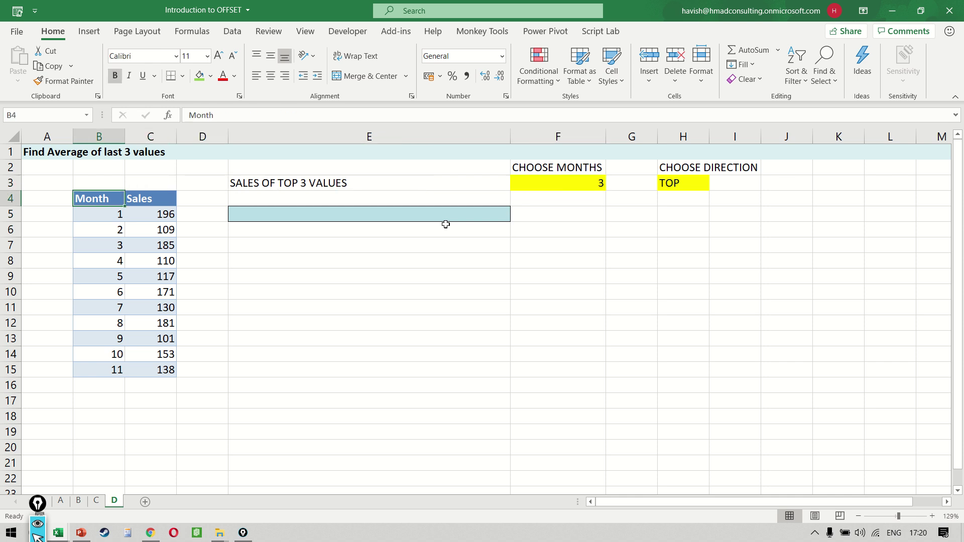
pyautogui.hotkey('ctrl', 'shift', 'Down')
pyautogui.press('Right')
pyautogui.press('Up')
pyautogui.press('Right')
pyautogui.press('Right')
pyautogui.press('Right')
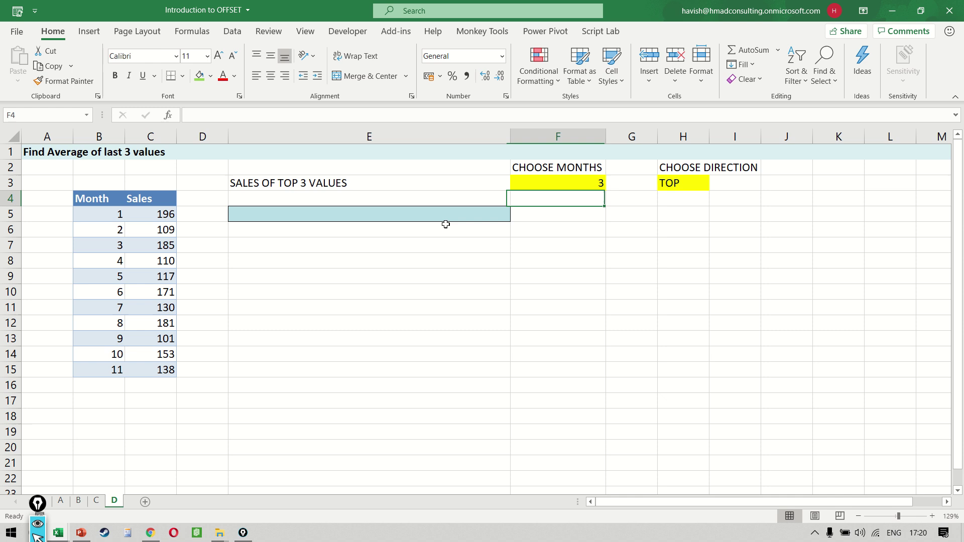
pyautogui.press('Up')
pyautogui.press('Right')
pyautogui.press('Right')
pyautogui.press('Left')
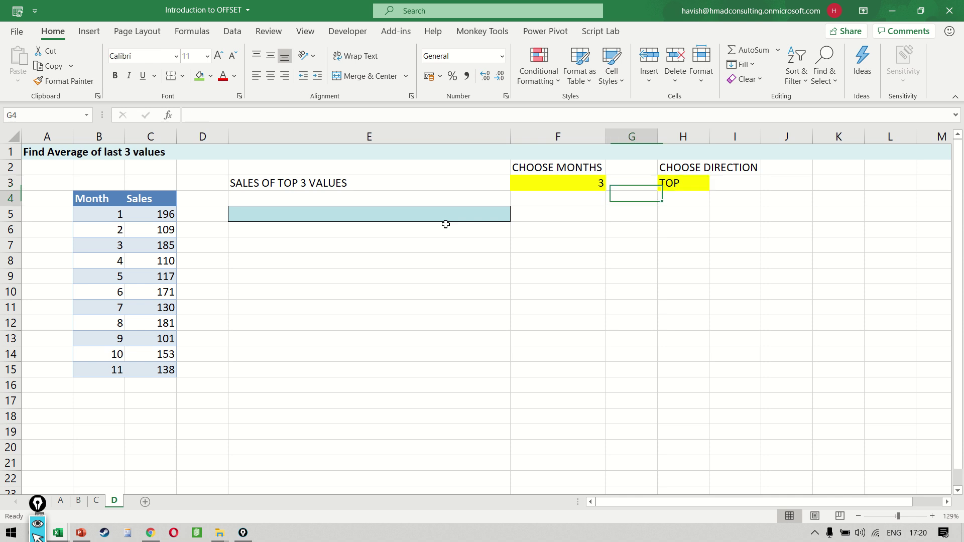
# Step: Start a formula in E5 with AVERAGE around OFFSET, using the Sales header C4 as the reference
pyautogui.press('Left')
pyautogui.press('Down')
pyautogui.press('Down')
pyautogui.press('Left')
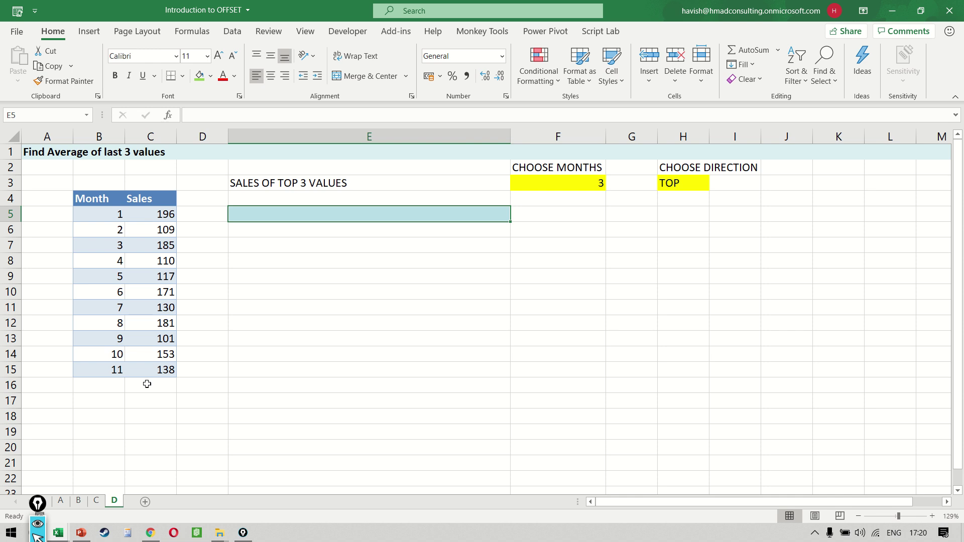
pyautogui.write('=AVERAGE(')
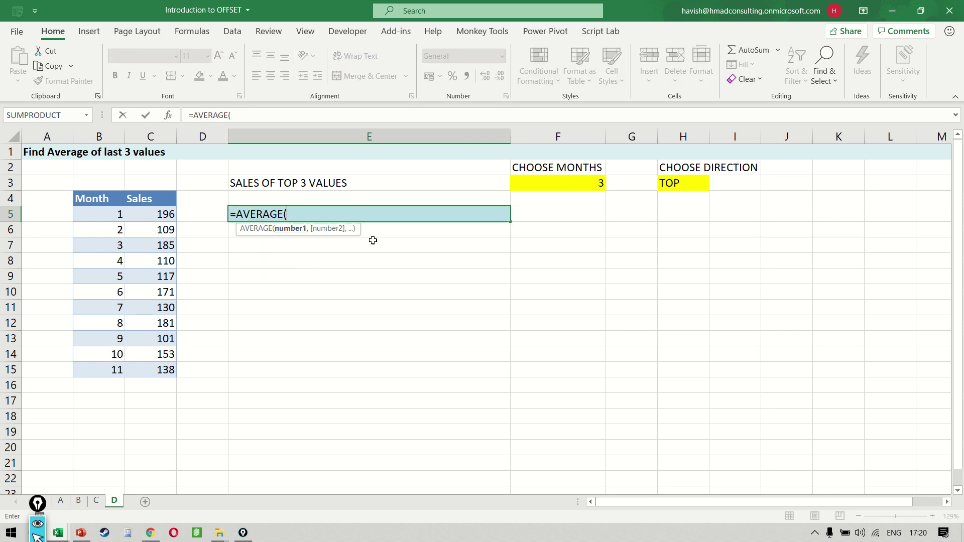
pyautogui.write('of')
pyautogui.press('Tab')
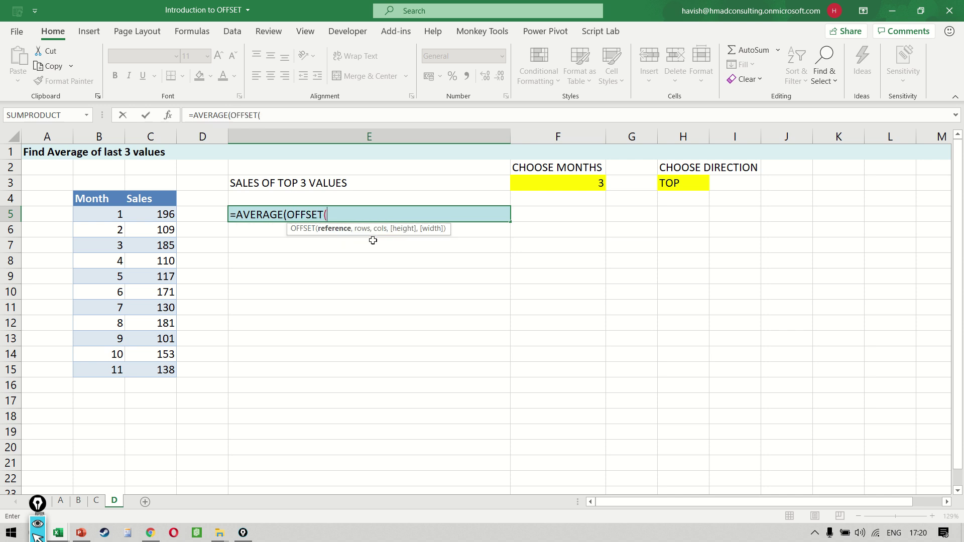
pyautogui.click(153, 200)
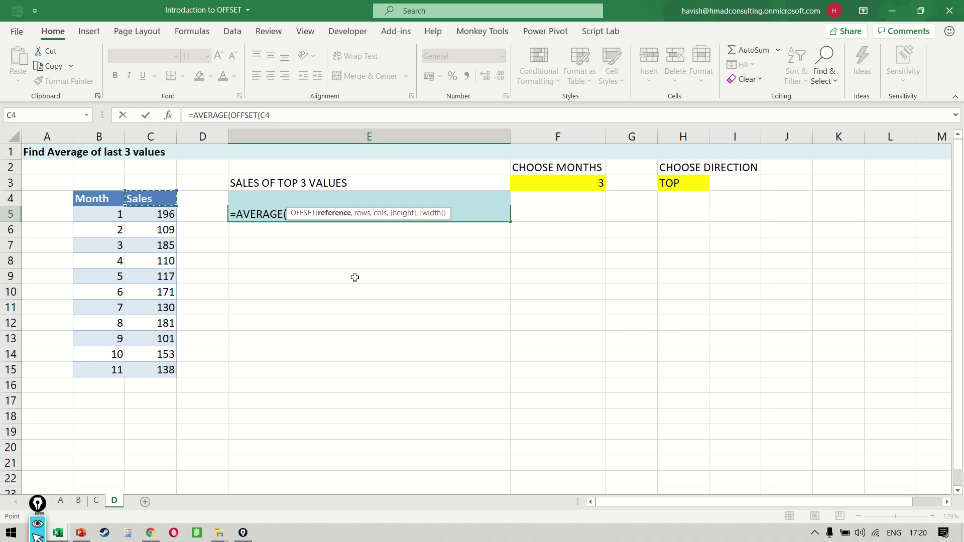
pyautogui.write(',')
pyautogui.press('BackSpace')
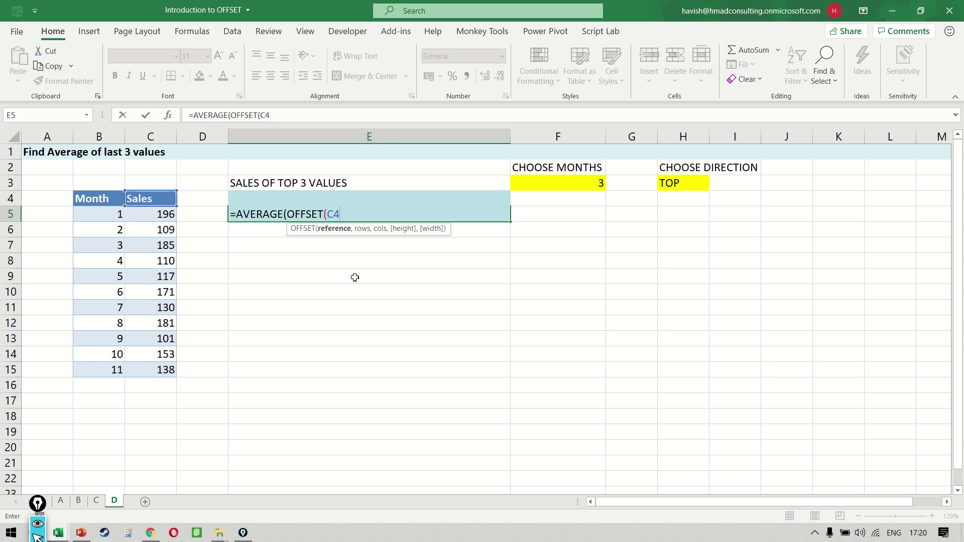
pyautogui.write(',')
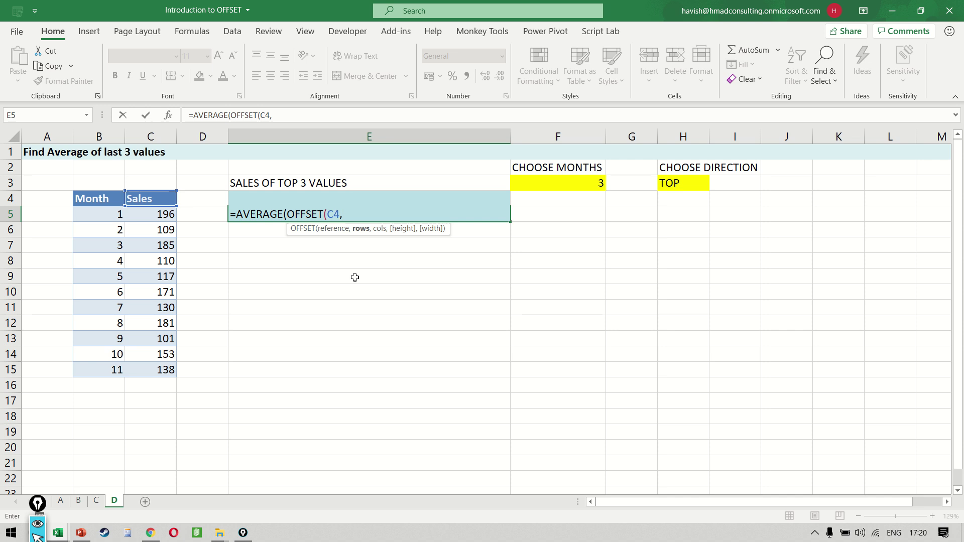
# Step: Complete the E5 OFFSET with COUNT(C:C) as rows, 0 as columns, -1*F3 as height and 1 as width
pyautogui.write('count')
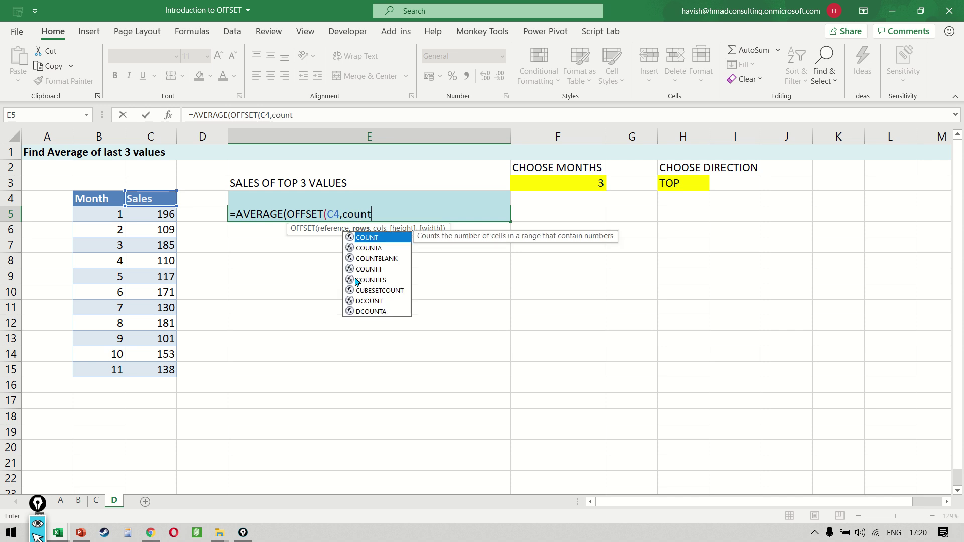
pyautogui.press('Tab')
pyautogui.write('c:c')
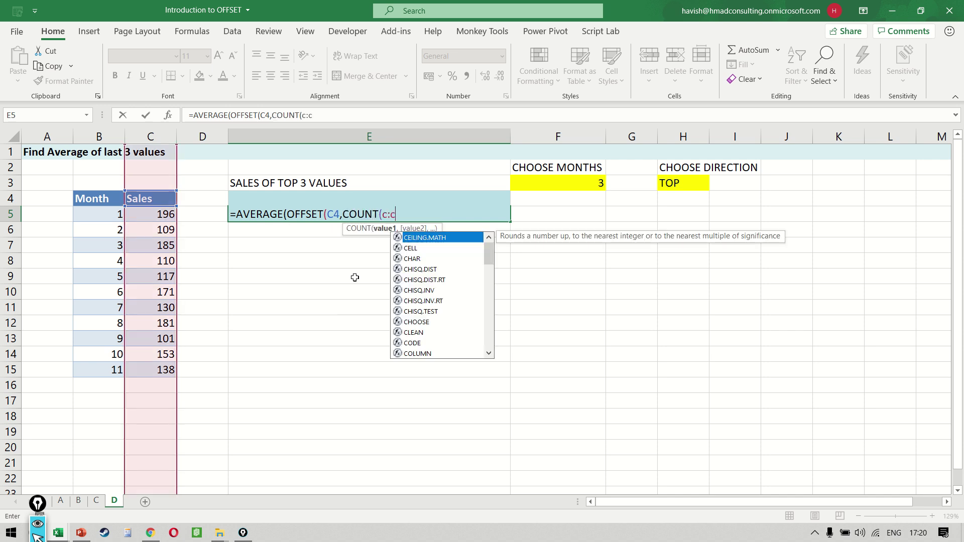
pyautogui.write('),')
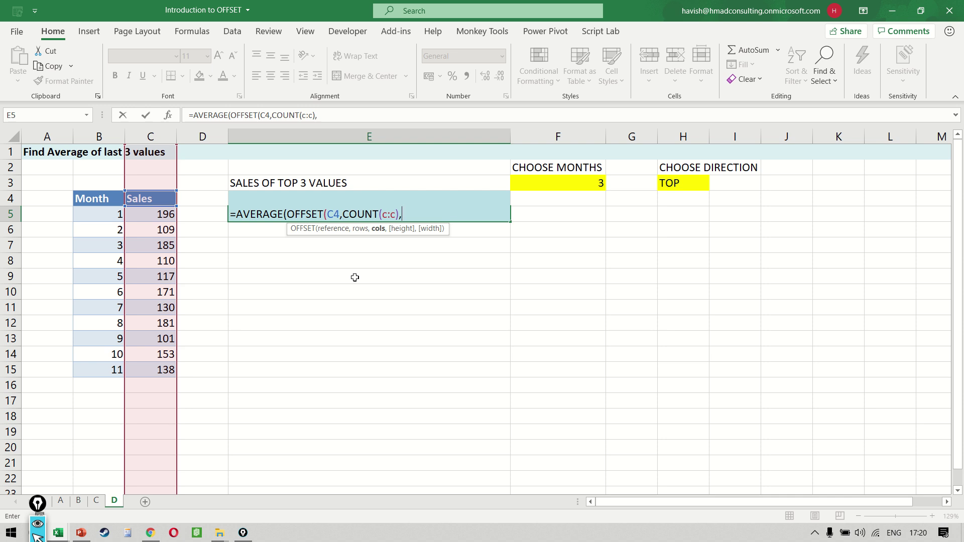
pyautogui.write('0,')
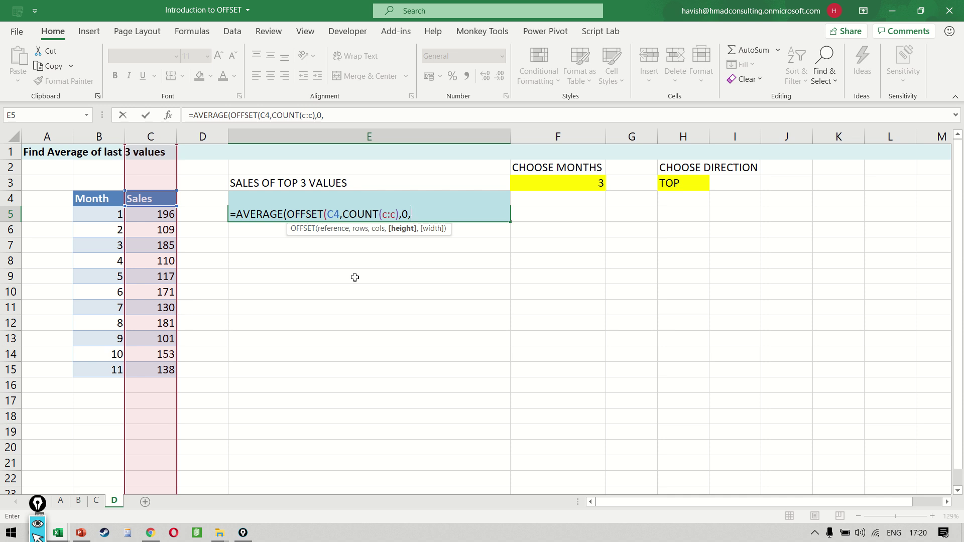
pyautogui.write('-1*')
pyautogui.click(588, 185)
pyautogui.write(',1')
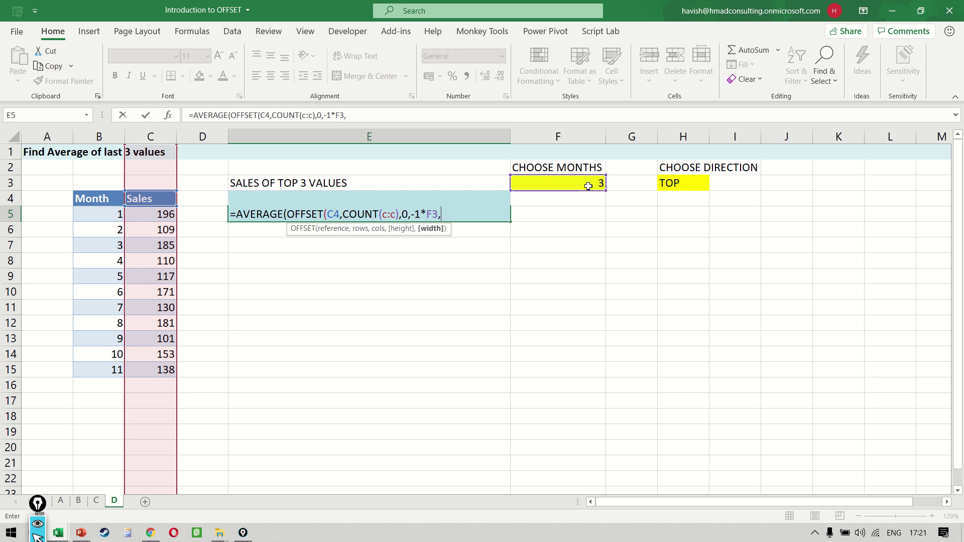
pyautogui.write(')')
pyautogui.press('Return')
pyautogui.press('Return')
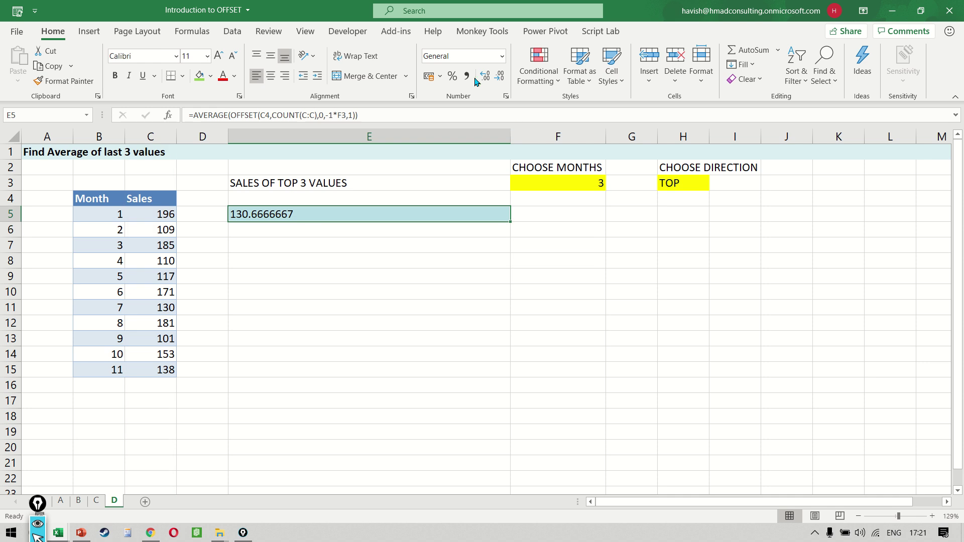
# Step: Reduce the number format of the E5 average to zero decimal places
pyautogui.click(496, 77)
pyautogui.click(496, 77)
pyautogui.click(496, 77)
pyautogui.click(496, 77)
pyautogui.click(496, 77)
pyautogui.click(496, 78)
pyautogui.click(497, 78)
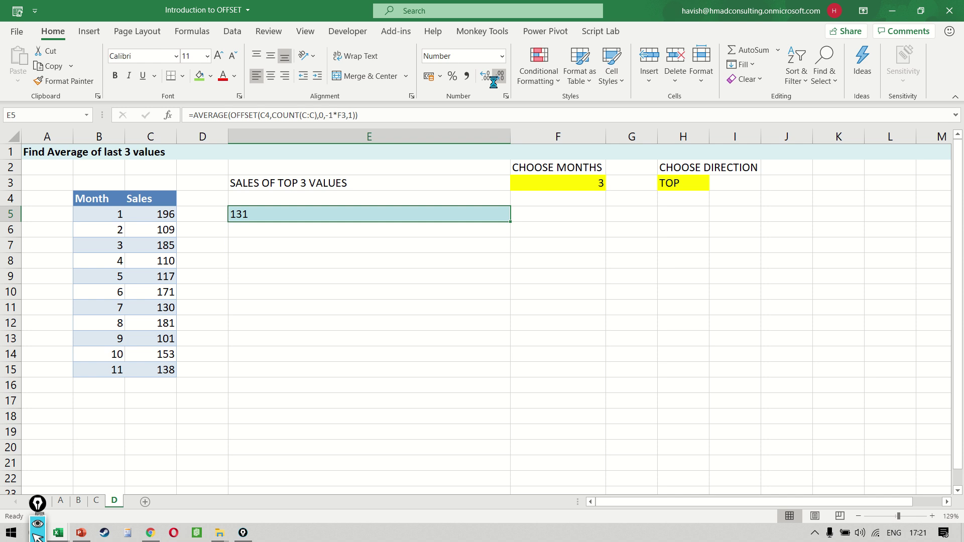
# Step: Copy E5 and paste only its formatting into E8
pyautogui.hotkey('ctrl', 'c')
pyautogui.press('Down')
pyautogui.press('Down')
pyautogui.press('Down')
pyautogui.hotkey('ctrl', 'alt', 'v')
pyautogui.press('t')
pyautogui.press('Return')
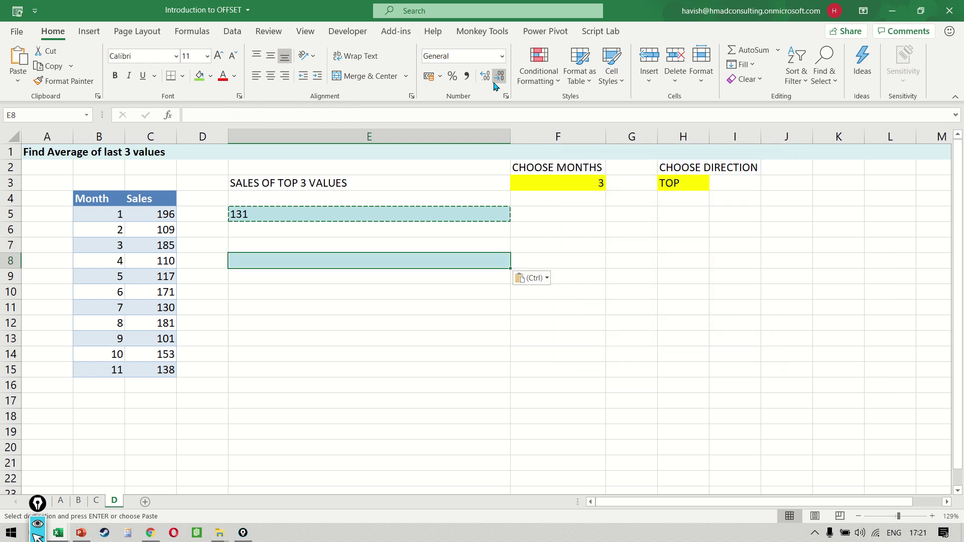
# Step: Enter the check formula =AVERAGE(C13:C15) in E8 and reopen it to show the averaged range
pyautogui.write('=avera')
pyautogui.press('Tab')
pyautogui.press('Left')
pyautogui.press('Left')
pyautogui.press('Down')
pyautogui.press('Down')
pyautogui.press('Down')
pyautogui.press('Down')
pyautogui.press('Down')
pyautogui.press('Down')
pyautogui.press('Down')
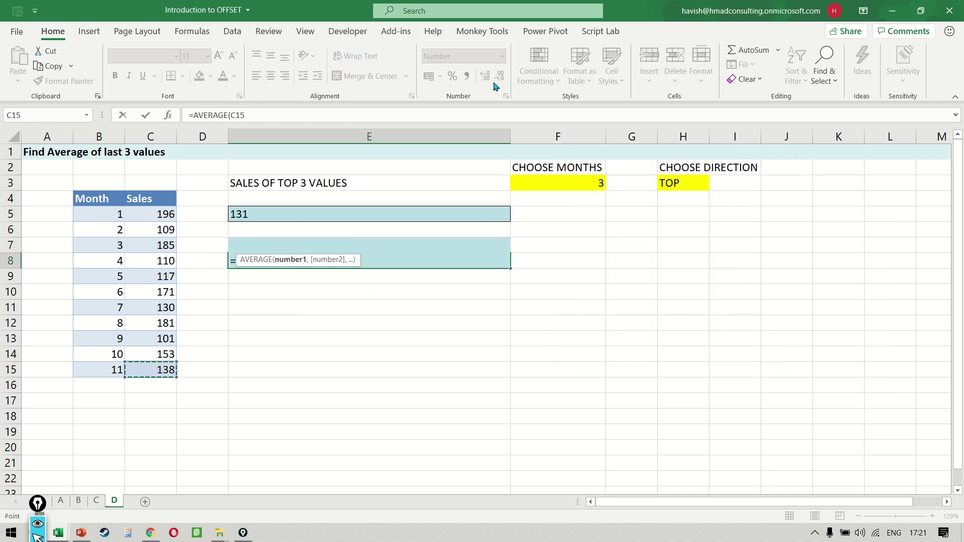
pyautogui.hotkey('shift', 'Up')
pyautogui.hotkey('shift', 'Up')
pyautogui.hotkey('ctrl', 'Return')
pyautogui.press('F2')
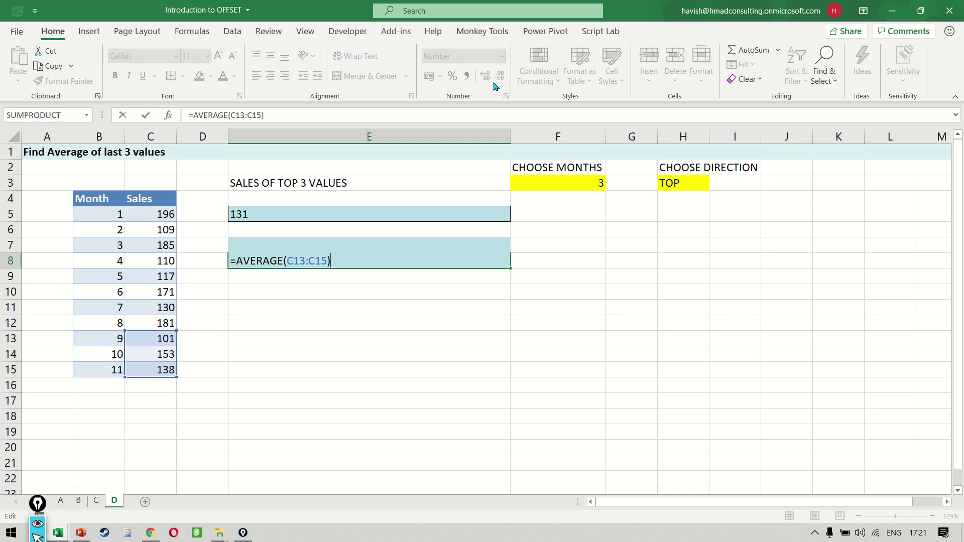
# Step: Add month 12 with sales of 150 below the last row of the sales table
pyautogui.press('Escape')
pyautogui.press('Left')
pyautogui.press('Left')
pyautogui.press('Down')
pyautogui.press('Down')
pyautogui.press('Left')
pyautogui.press('Down')
pyautogui.press('Down')
pyautogui.press('Down')
pyautogui.press('Down')
pyautogui.press('Down')
pyautogui.press('Down')
pyautogui.write('12')
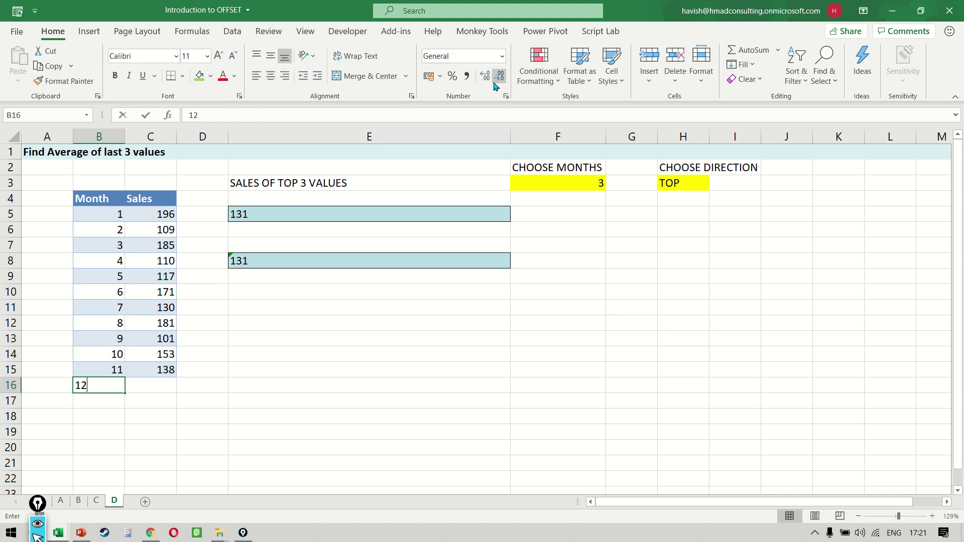
pyautogui.press('Tab')
pyautogui.write('150')
pyautogui.press('Up')
pyautogui.press('Right')
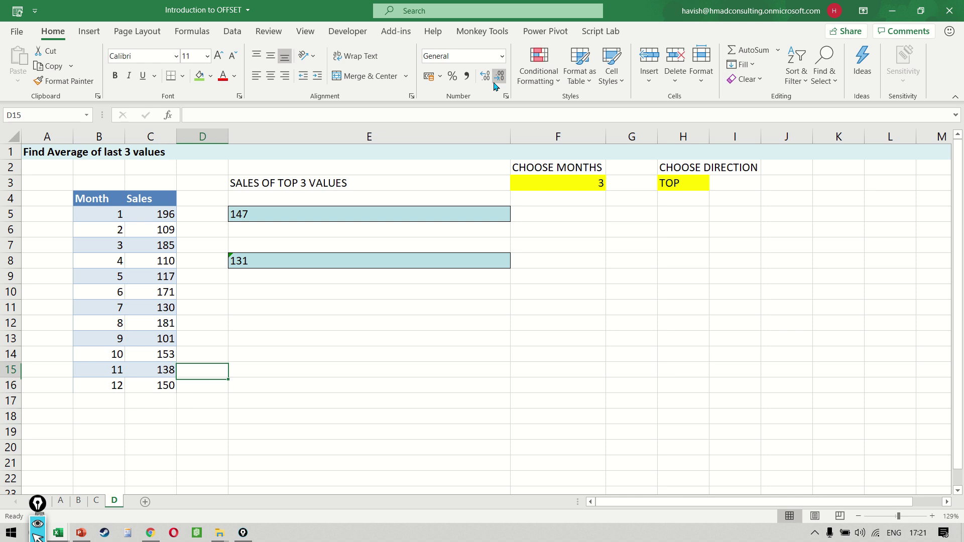
# Step: Change the check formula in E8 to =AVERAGE(C14:C16)
pyautogui.press('Up')
pyautogui.press('Right')
pyautogui.press('Up')
pyautogui.press('Up')
pyautogui.press('Up')
pyautogui.press('Up')
pyautogui.press('Up')
pyautogui.press('Up')
pyautogui.press('F2')
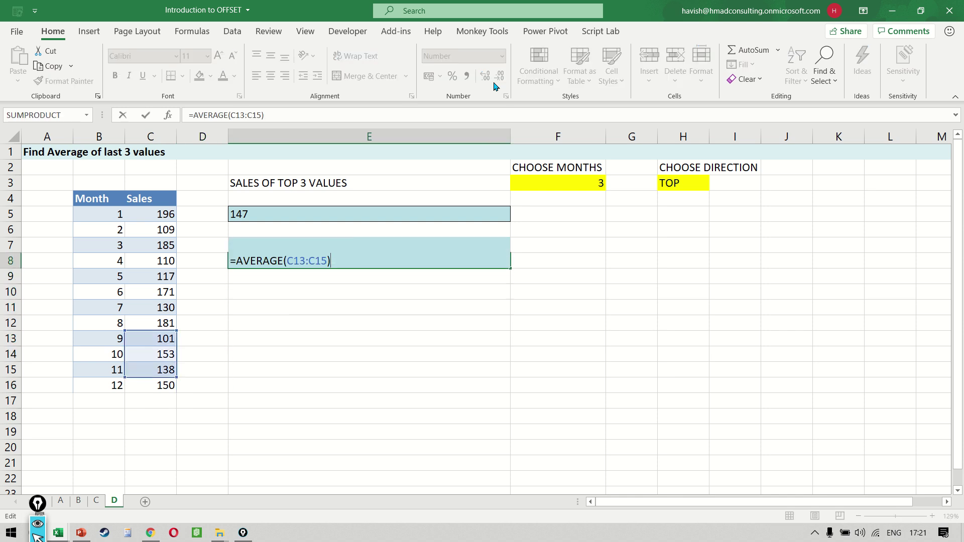
pyautogui.press('Left')
pyautogui.press('Left')
pyautogui.press('Left')
pyautogui.press('Left')
pyautogui.press('BackSpace')
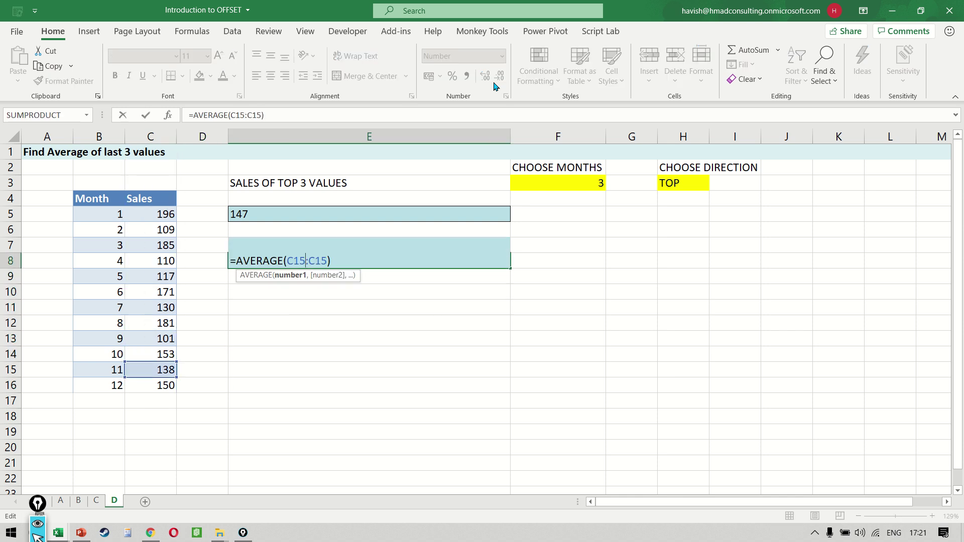
pyautogui.write('4')
pyautogui.press('BackSpace')
pyautogui.write('6')
pyautogui.press('Return')
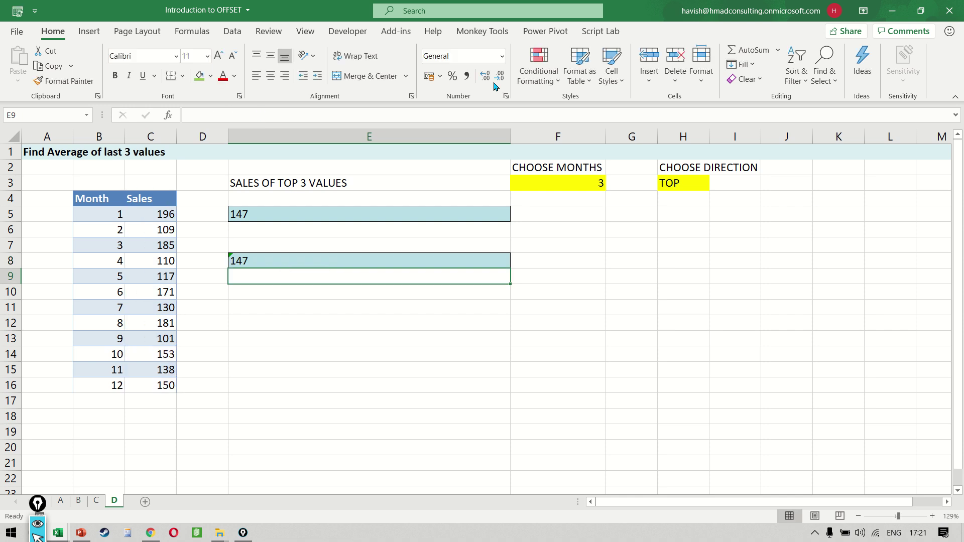
# Step: Reopen the E5 formula to examine its OFFSET references, leaving it as it is
pyautogui.press('Up')
pyautogui.click(433, 207)
pyautogui.press('F2')
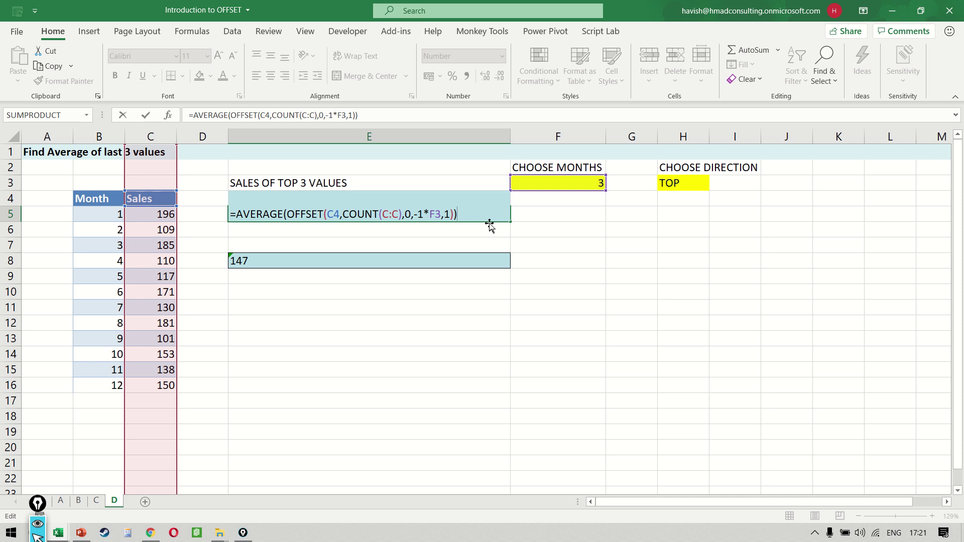
pyautogui.press('Return')
# Step: Delete the check cell E8, shifting the cells up, and return to E5
pyautogui.press('Down')
pyautogui.press('Down')
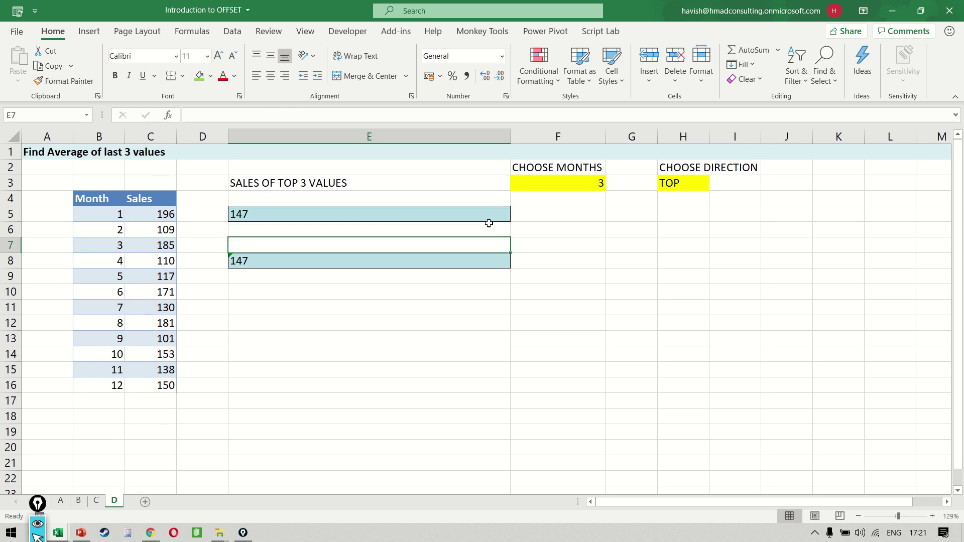
pyautogui.hotkey('ctrl', '-')
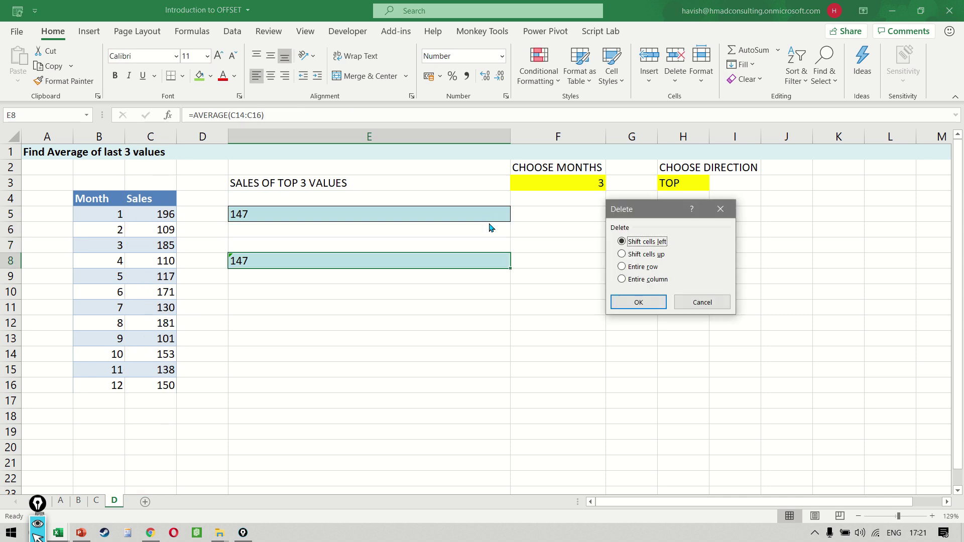
pyautogui.press('Down')
pyautogui.press('Return')
pyautogui.press('Up')
pyautogui.press('Up')
pyautogui.press('Up')
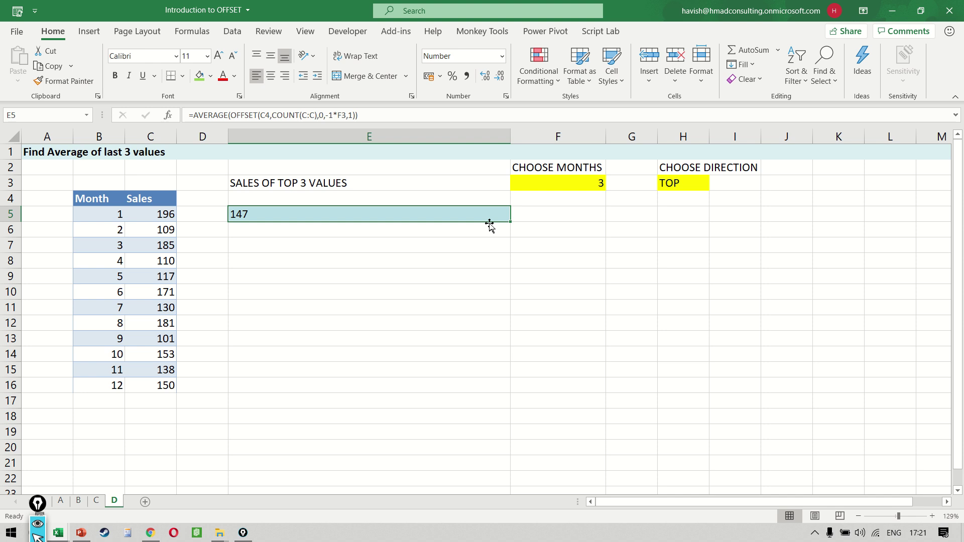
# Step: View the choices in the H3 direction list without changing the selection
pyautogui.click(681, 176)
pyautogui.hotkey('alt', 'Down')
pyautogui.press('Escape')
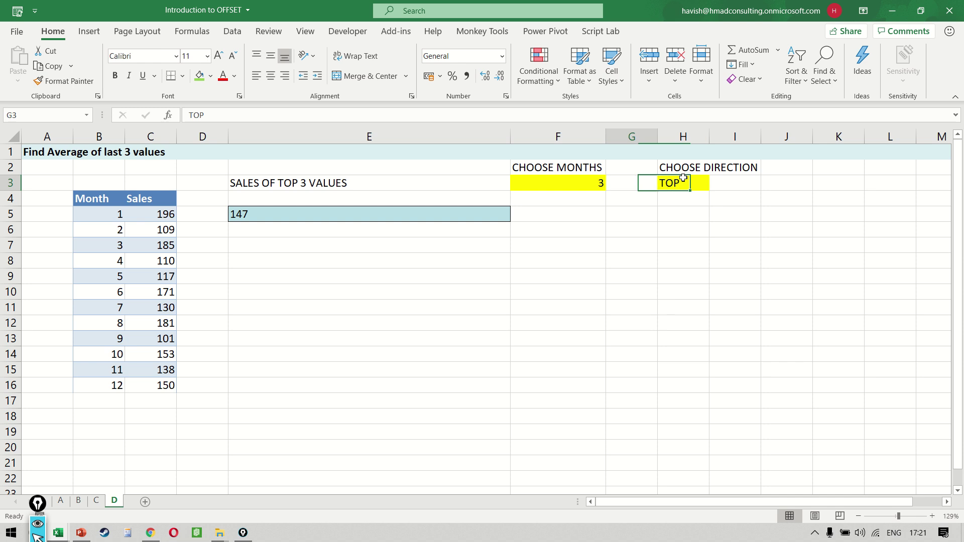
# Step: Wrap the E5 average in an IF testing H3="BOTTOM", with the existing average as the true value after a blank line
pyautogui.press('Left')
pyautogui.press('Down')
pyautogui.press('Down')
pyautogui.press('Left')
pyautogui.press('F2')
pyautogui.press('Home')
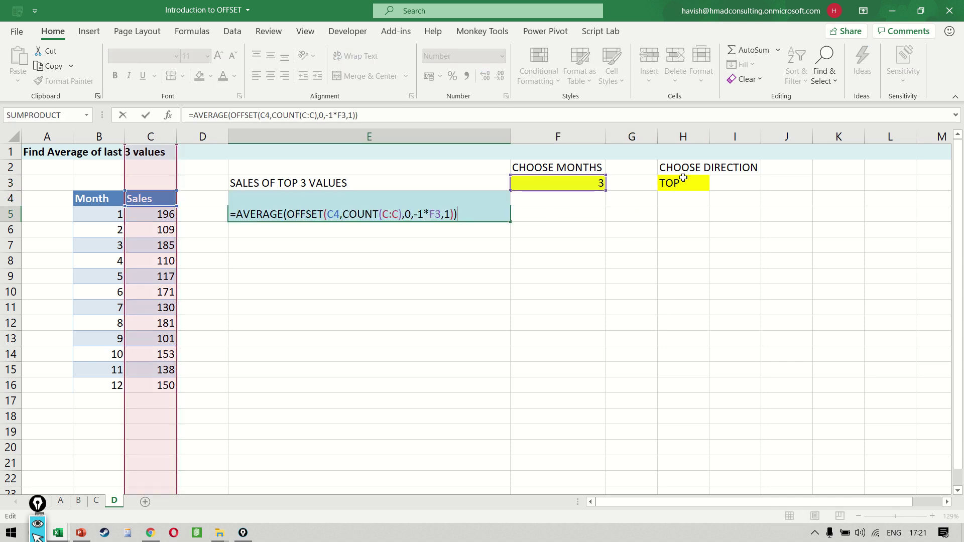
pyautogui.write('IF(')
pyautogui.press('BackSpace')
pyautogui.press('BackSpace')
pyautogui.press('BackSpace')
pyautogui.press('Home')
pyautogui.write('IF(')
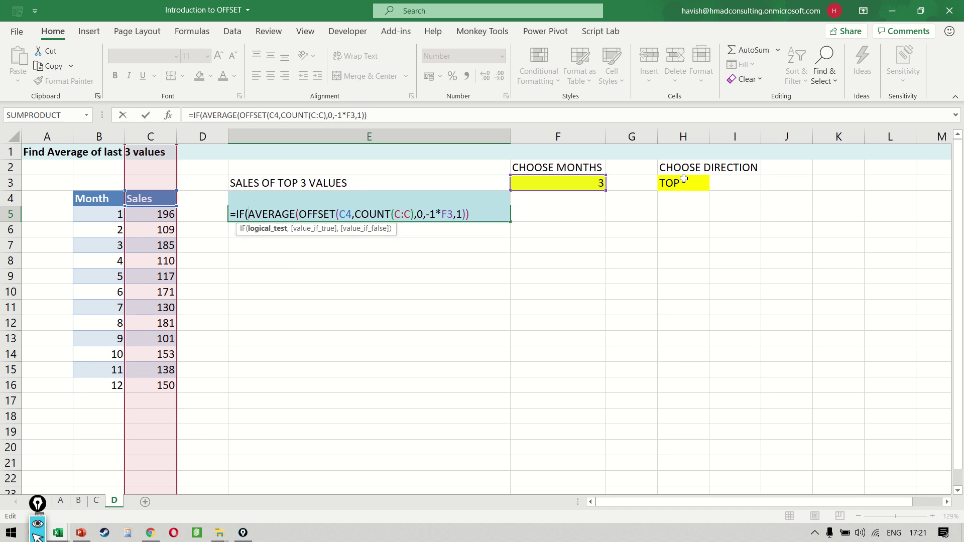
pyautogui.click(690, 186)
pyautogui.write('="')
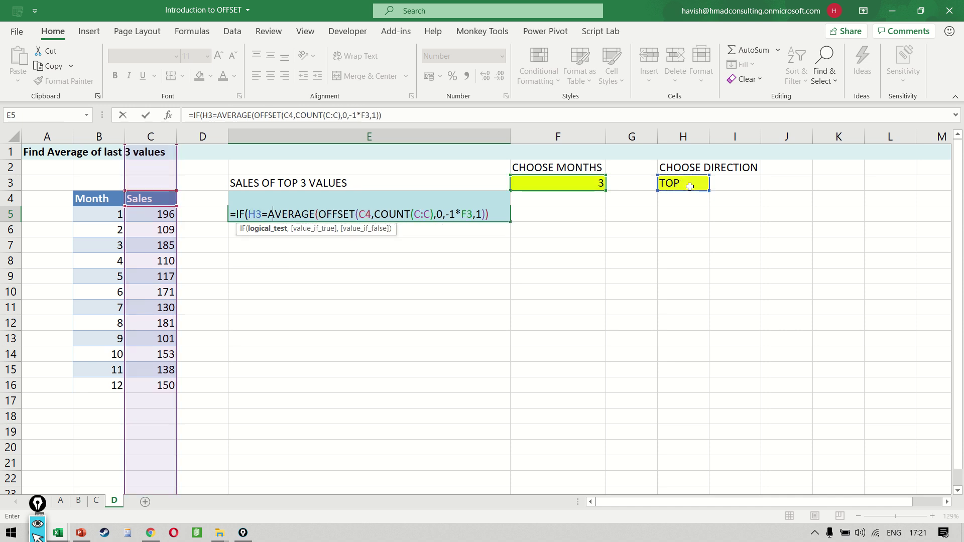
pyautogui.press('capslock')
pyautogui.write('BOTTOM",')
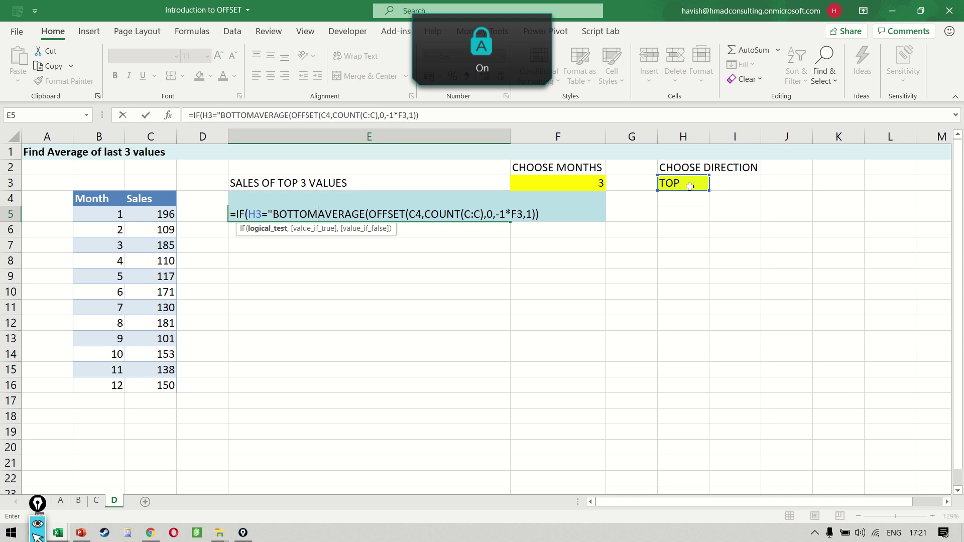
pyautogui.hotkey('alt', 'Return')
pyautogui.hotkey('alt', 'Return')
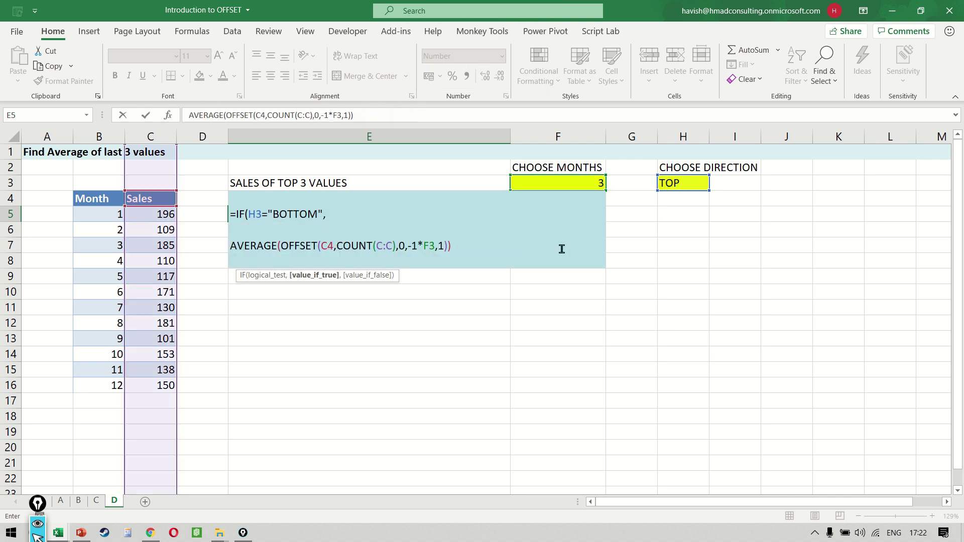
# Step: Add AVERAGE(OFFSET(C4,1,0,3,1)) as the IF's false value after a blank line and enter the E5 formula
pyautogui.click(510, 244)
pyautogui.write(',')
pyautogui.hotkey('alt', 'Return')
pyautogui.hotkey('alt', 'Return')
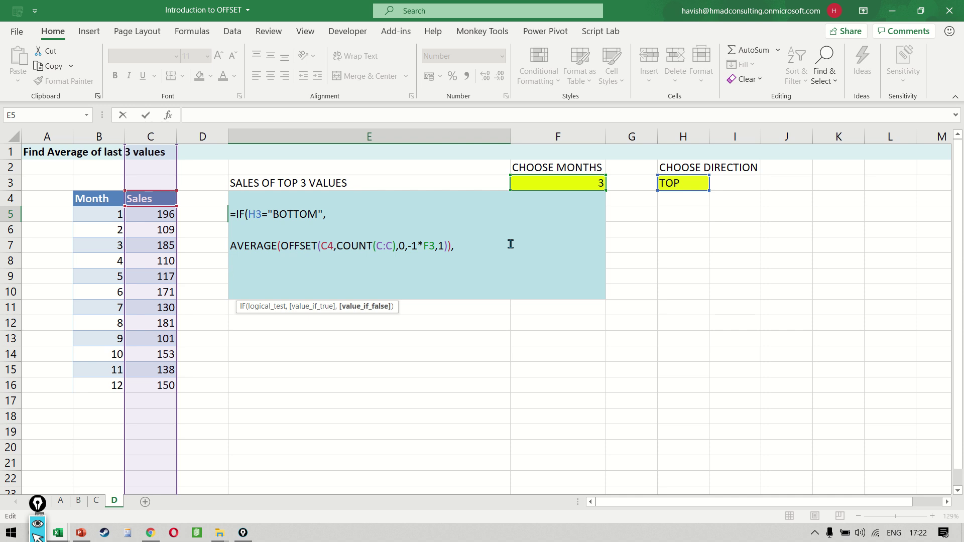
pyautogui.write('AVERAGE(OFF')
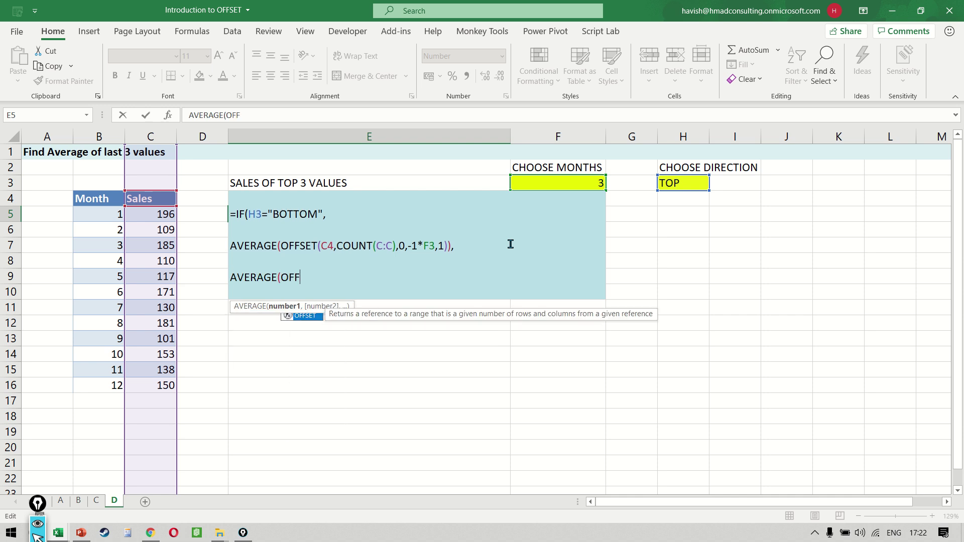
pyautogui.press('Tab')
pyautogui.write('C4,')
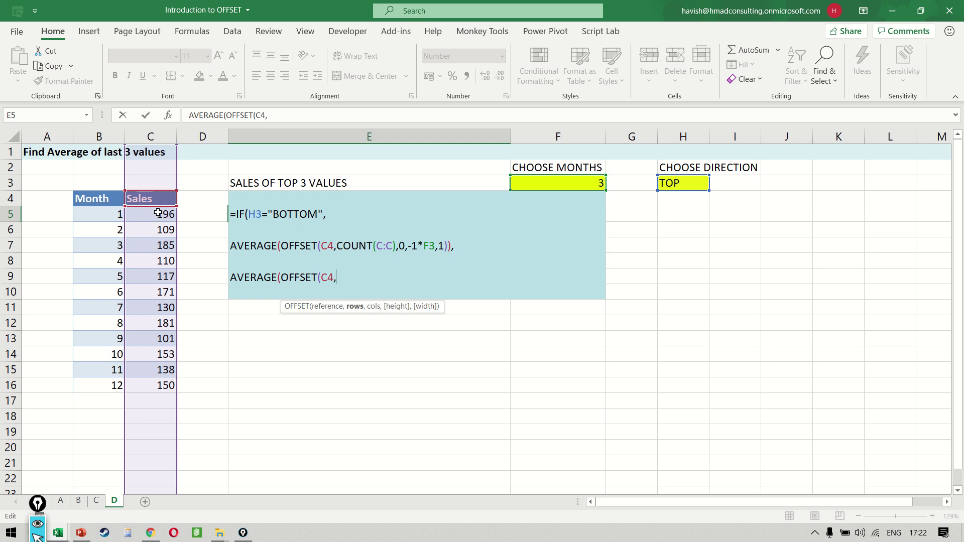
pyautogui.write('1,')
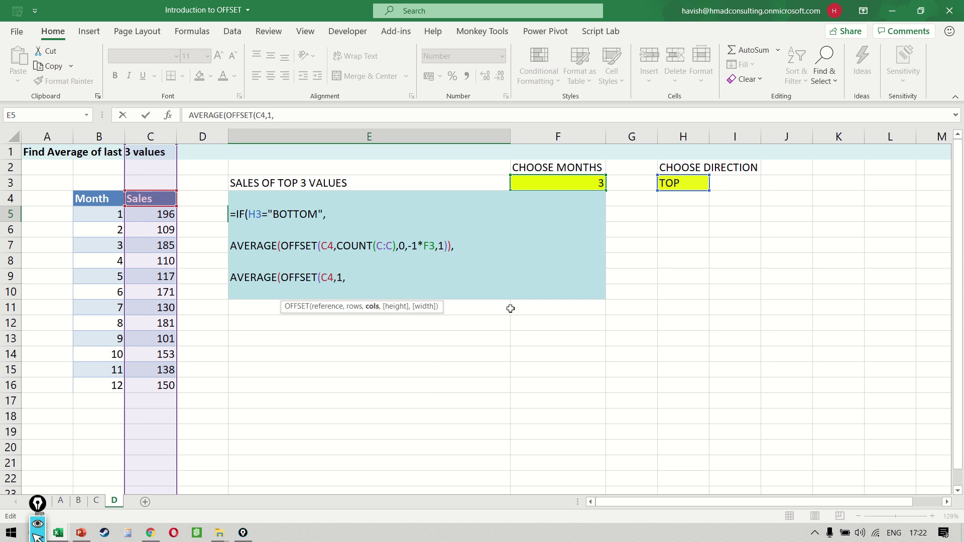
pyautogui.write('0,3,1)')
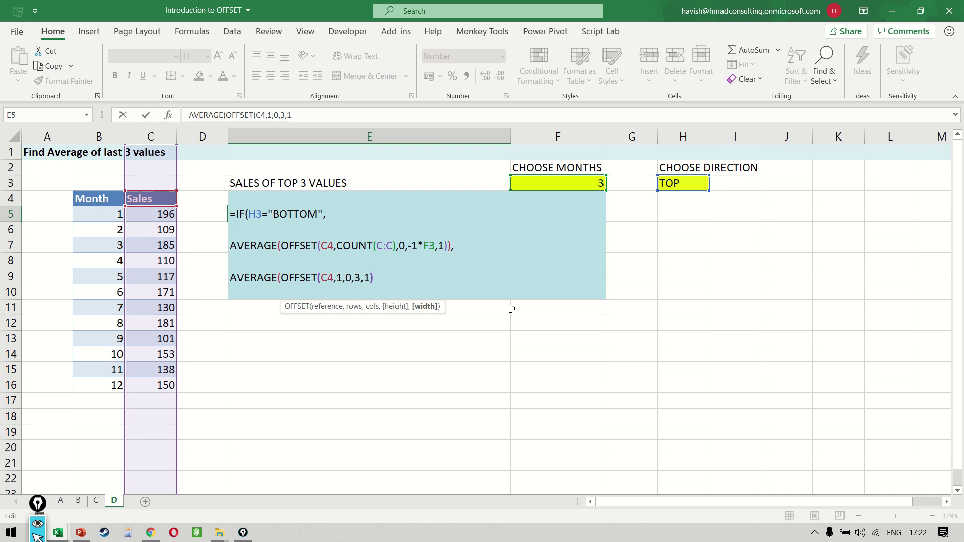
pyautogui.write(')')
pyautogui.press('Return')
pyautogui.press('Return')
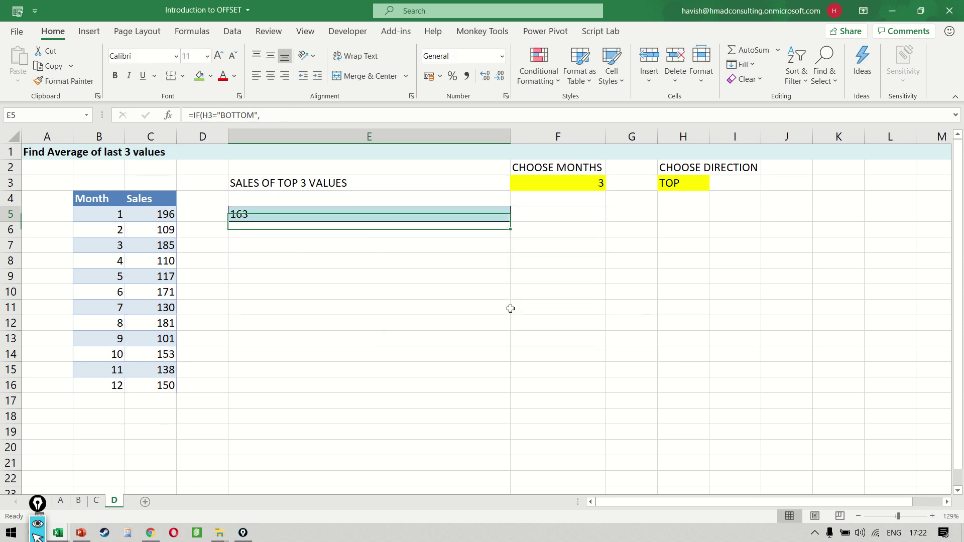
# Step: Test the E5 formula by switching the H3 direction to BOTTOM and back to TOP
pyautogui.press('Up')
pyautogui.press('Up')
pyautogui.press('Up')
pyautogui.press('Right')
pyautogui.press('Right')
pyautogui.press('Right')
pyautogui.hotkey('alt', 'Down')
pyautogui.press('Down')
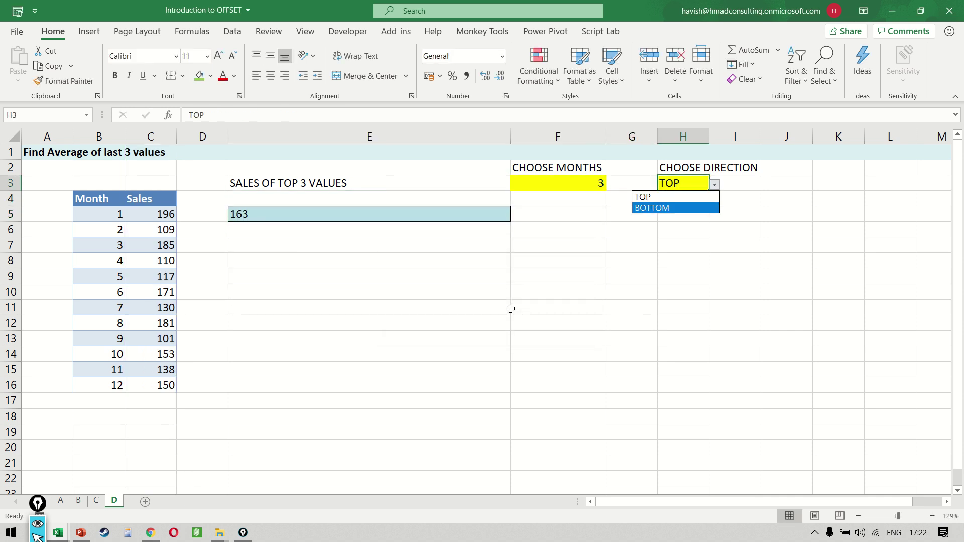
pyautogui.press('Return')
pyautogui.hotkey('alt', 'Down')
pyautogui.press('Up')
pyautogui.press('Return')
# Step: Set the number of months in F3 to 5
pyautogui.press('Left')
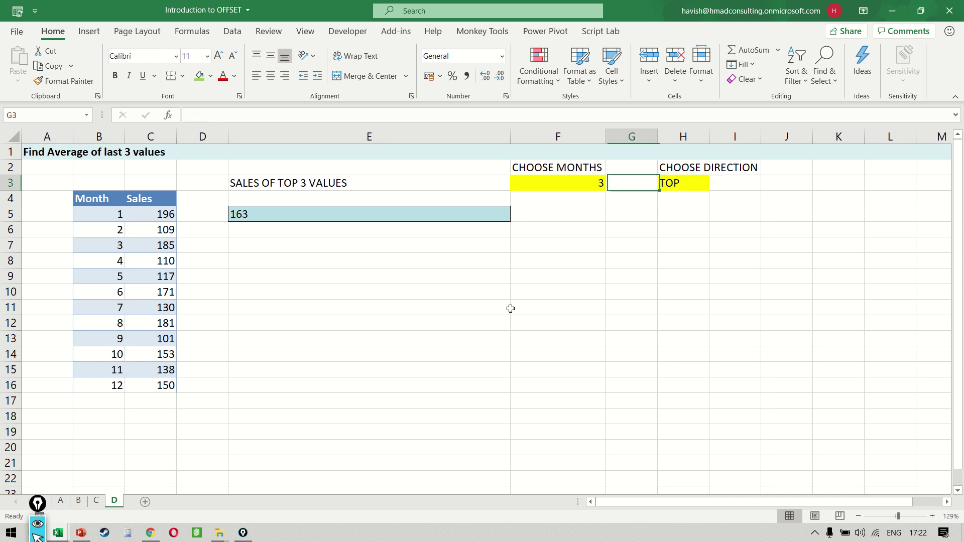
pyautogui.press('Left')
pyautogui.write('5')
pyautogui.press('Return')
pyautogui.press('Up')
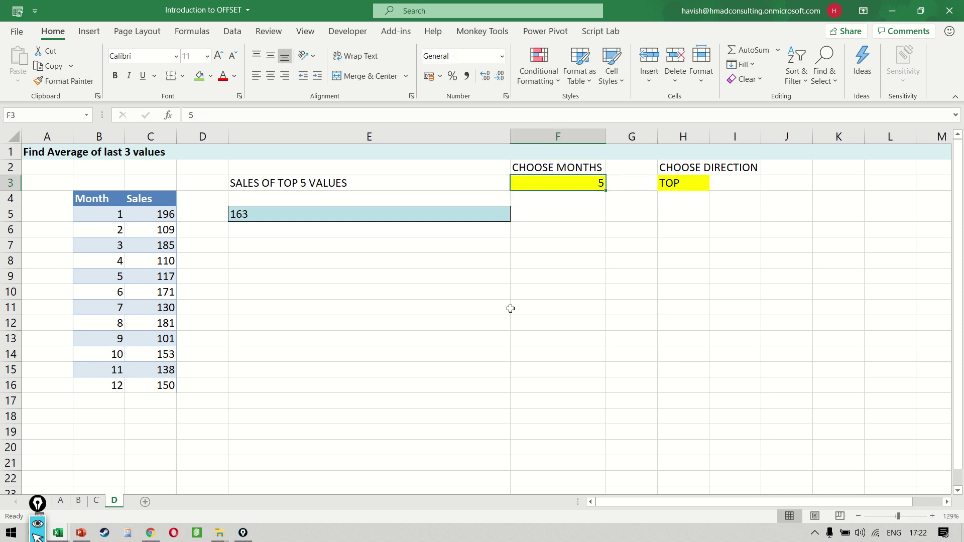
# Step: Choose BOTTOM as the direction in H3
pyautogui.press('Right')
pyautogui.press('Right')
pyautogui.hotkey('alt', 'Down')
pyautogui.press('Down')
pyautogui.press('Return')
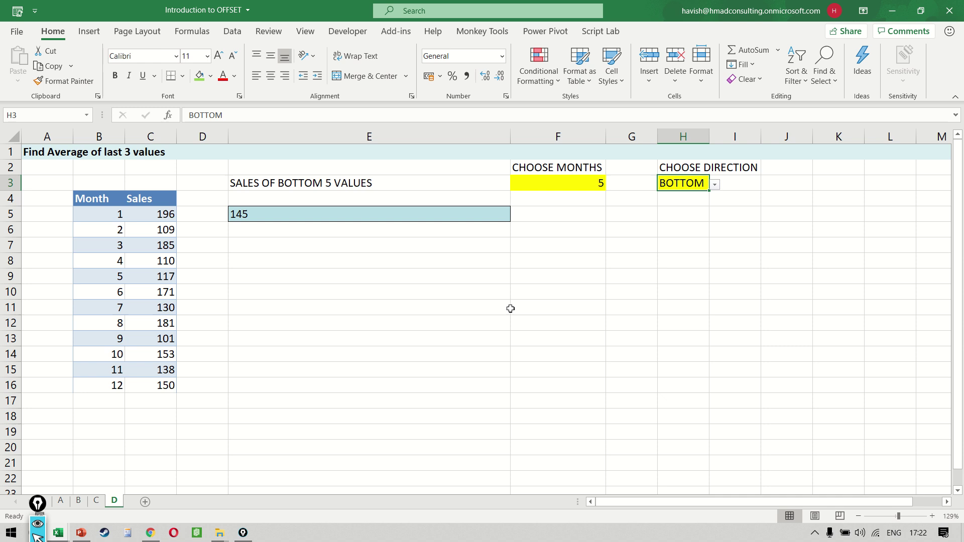
# Step: Open the E5 IF formula for editing
pyautogui.press('Left')
pyautogui.press('Left')
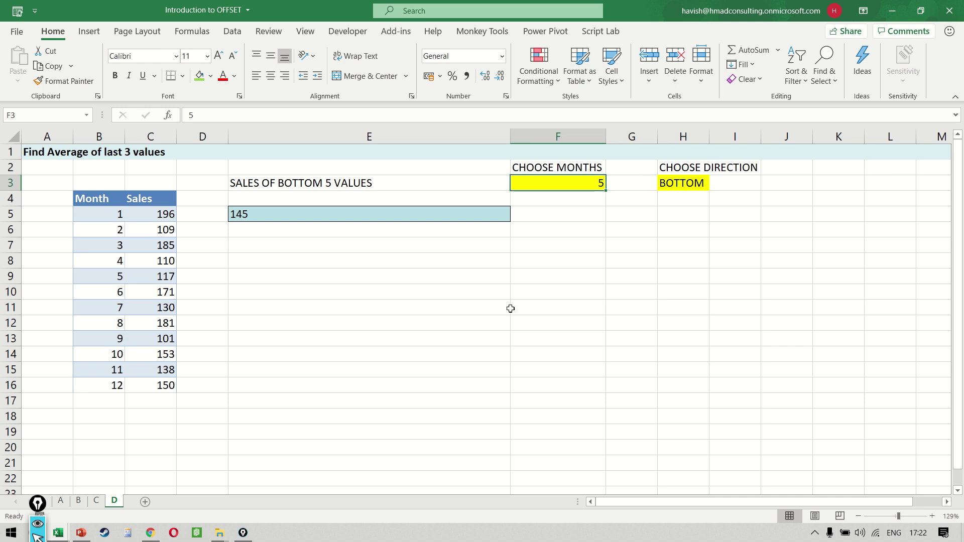
pyautogui.press('Left')
pyautogui.press('Down')
pyautogui.press('Down')
pyautogui.press('F2')
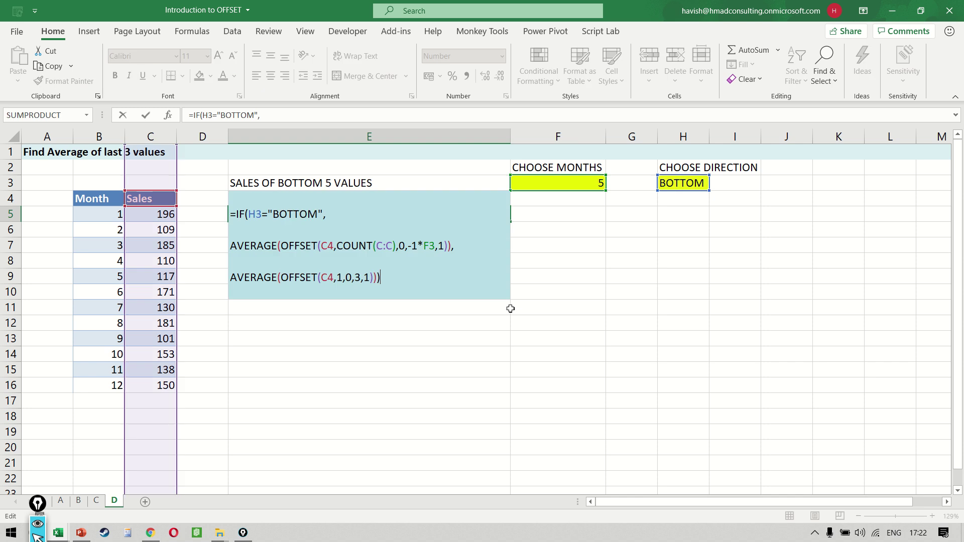